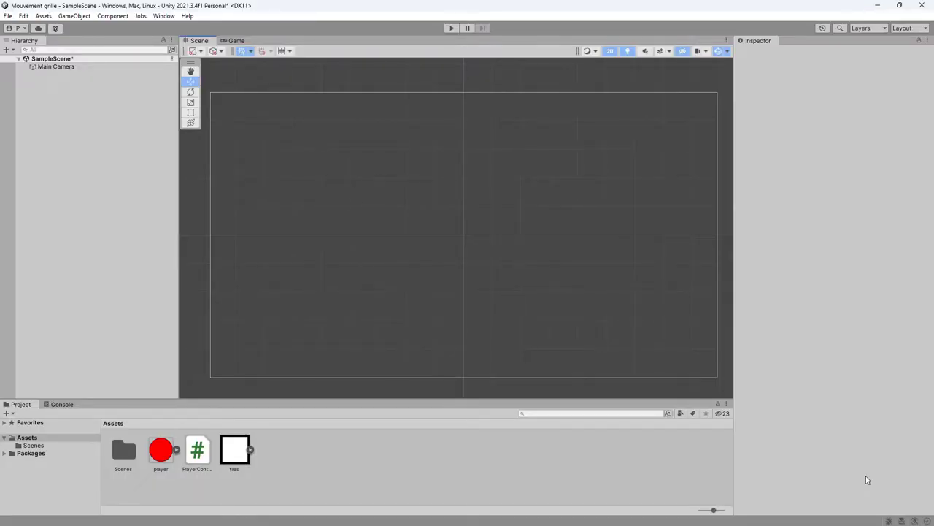
Step: Check the tiles and player image import settings, then add a rectangular Tilemap to the scene
click(236, 468)
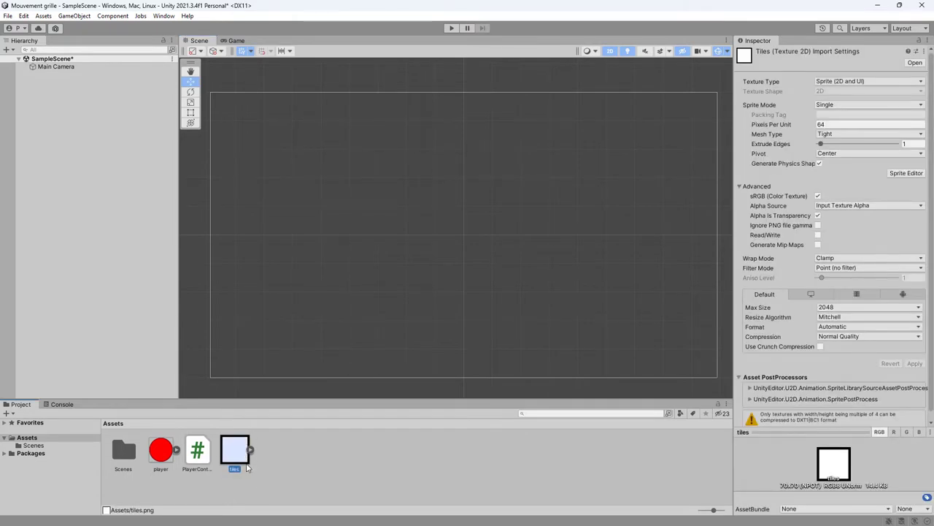
click(173, 457)
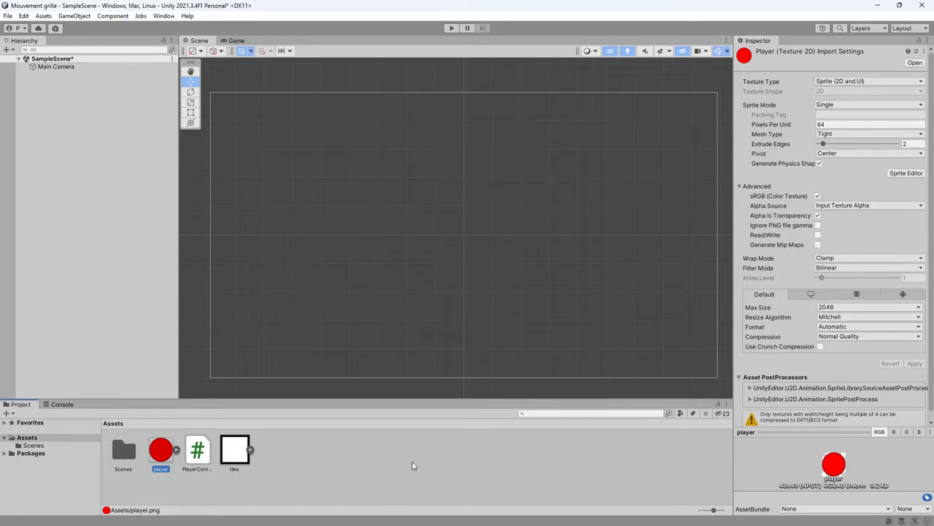
click(6, 49)
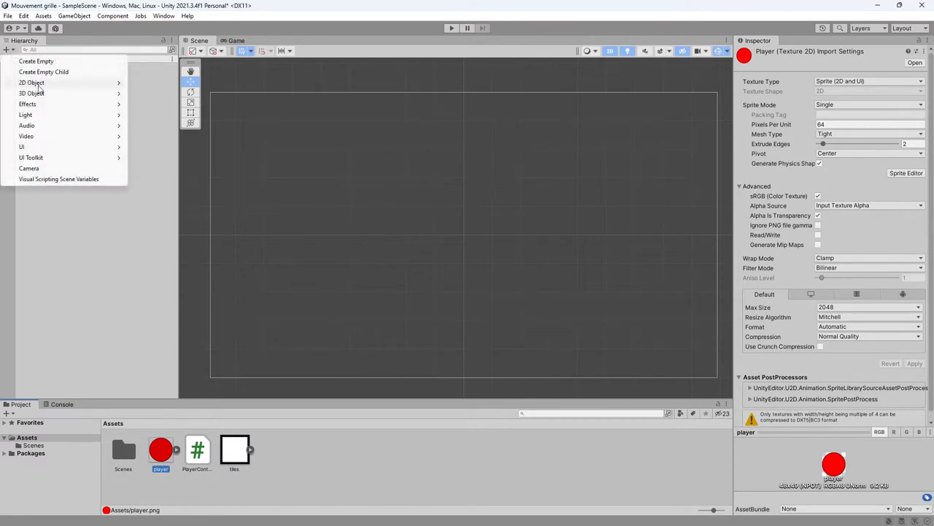
mouse_move(38, 86)
mouse_move(156, 107)
click(258, 104)
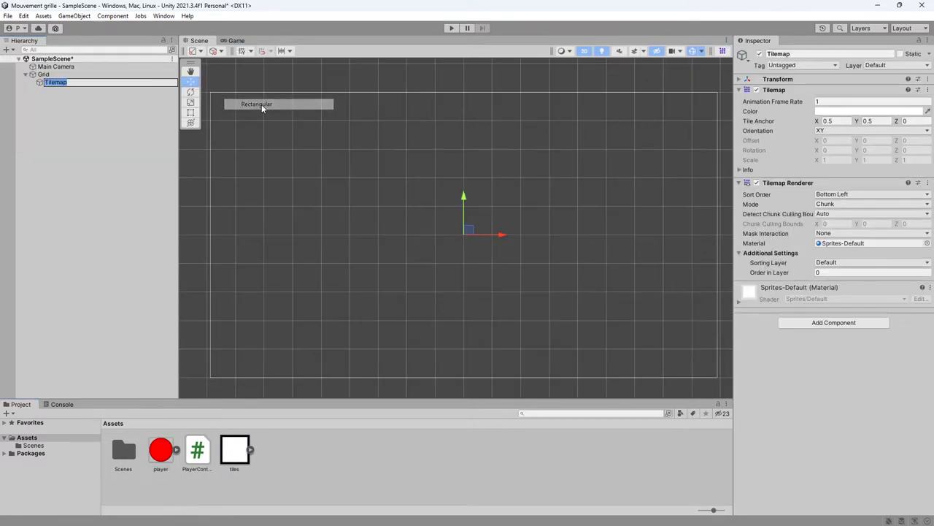
Step: Create a new tile palette named Palette1 in the Tile Palette window
click(722, 50)
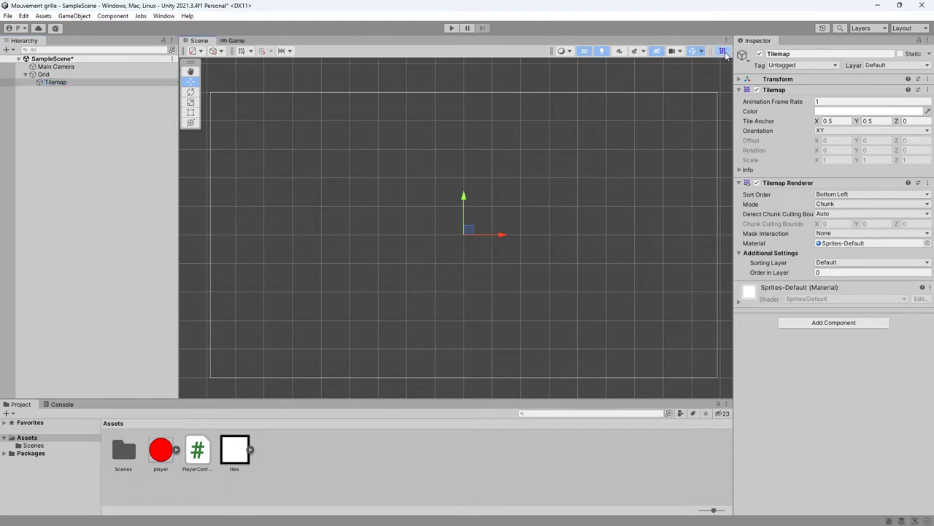
drag(716, 158, 713, 106)
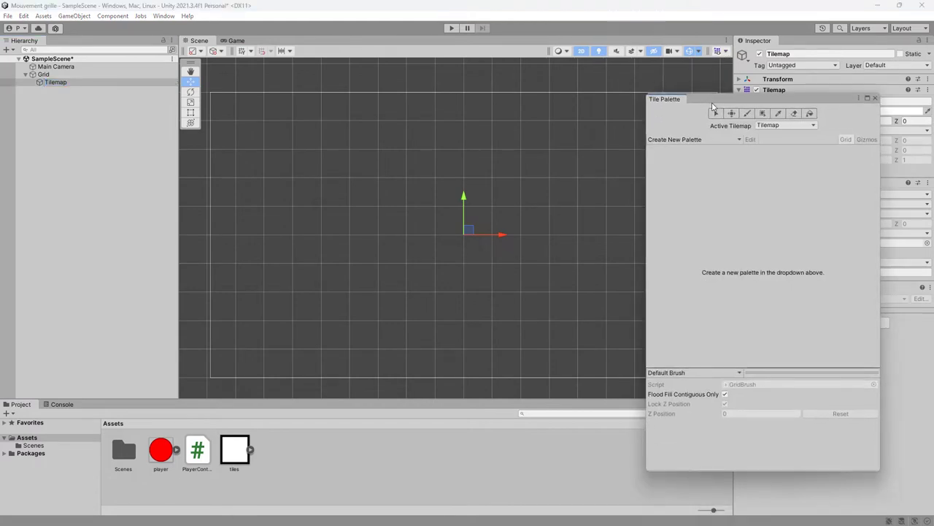
click(699, 139)
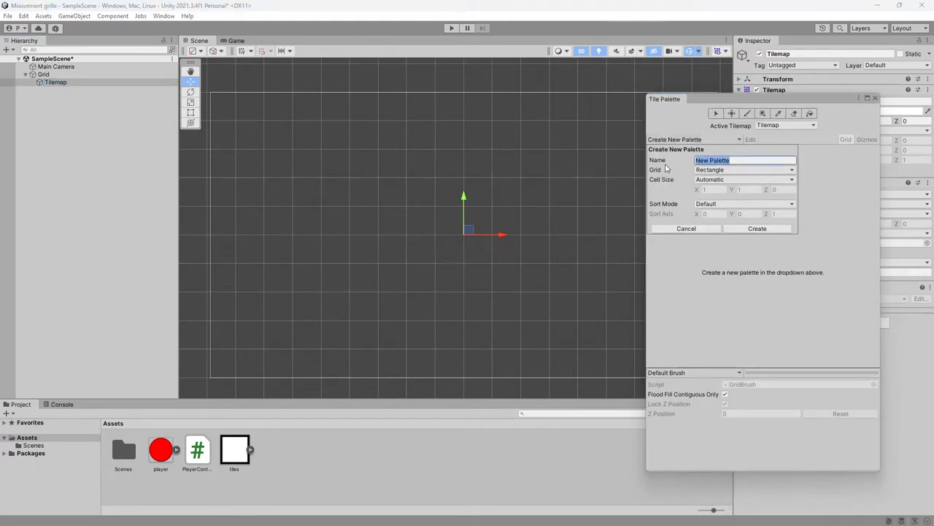
text(P)
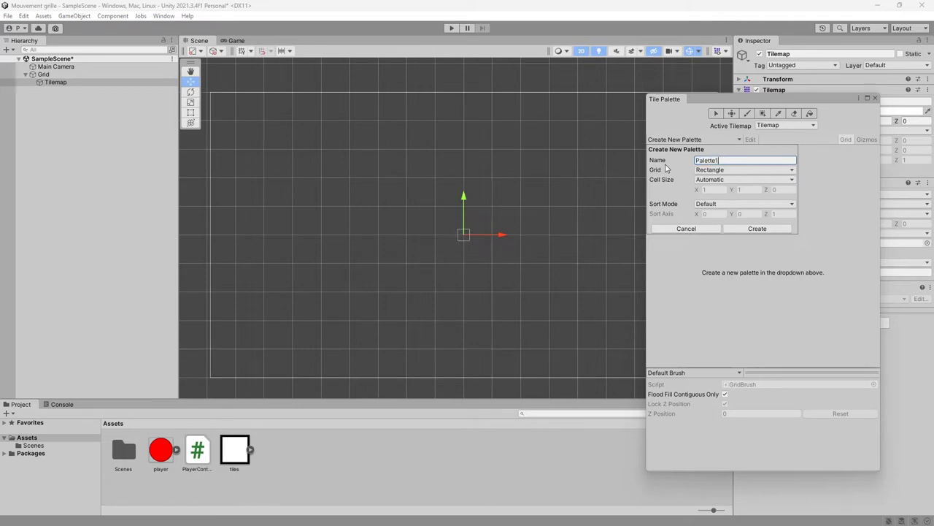
click(757, 229)
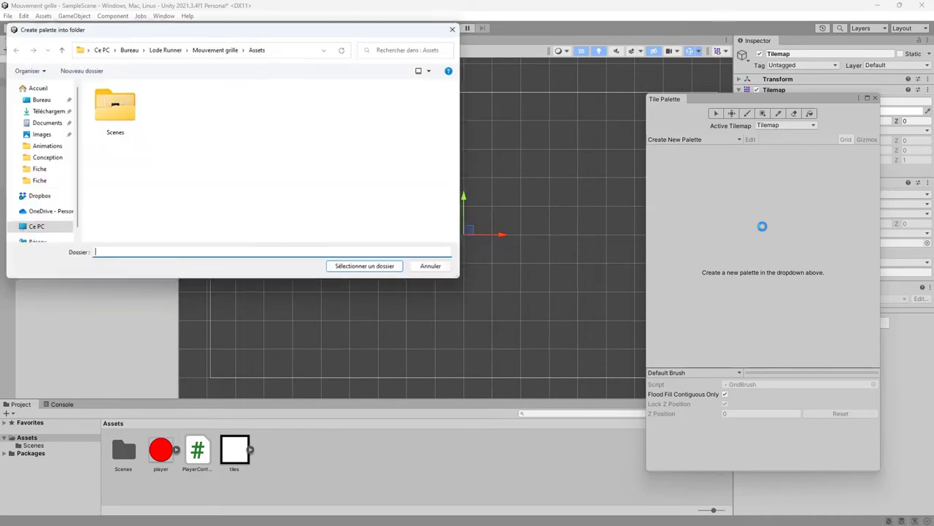
Step: Save Palette1 into a new Palette folder under Assets
right_click(262, 142)
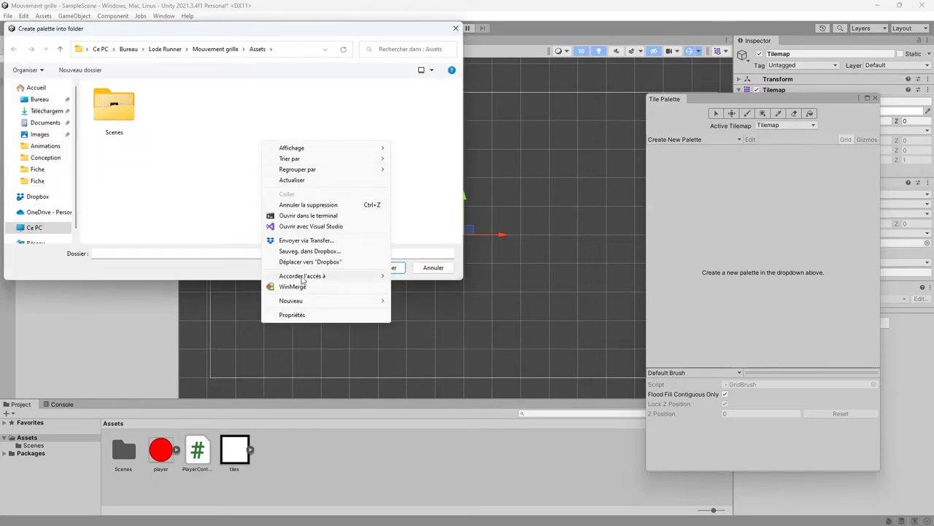
mouse_move(347, 301)
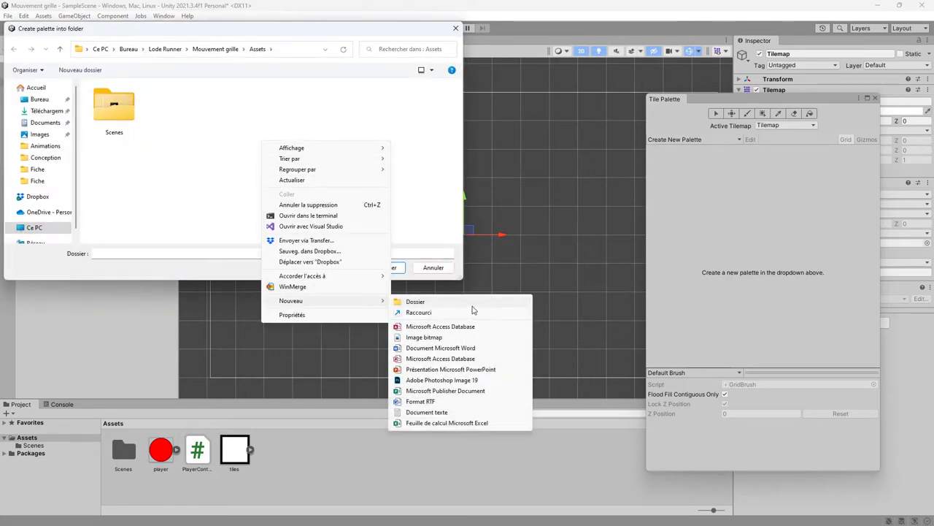
click(476, 301)
text(Palette)
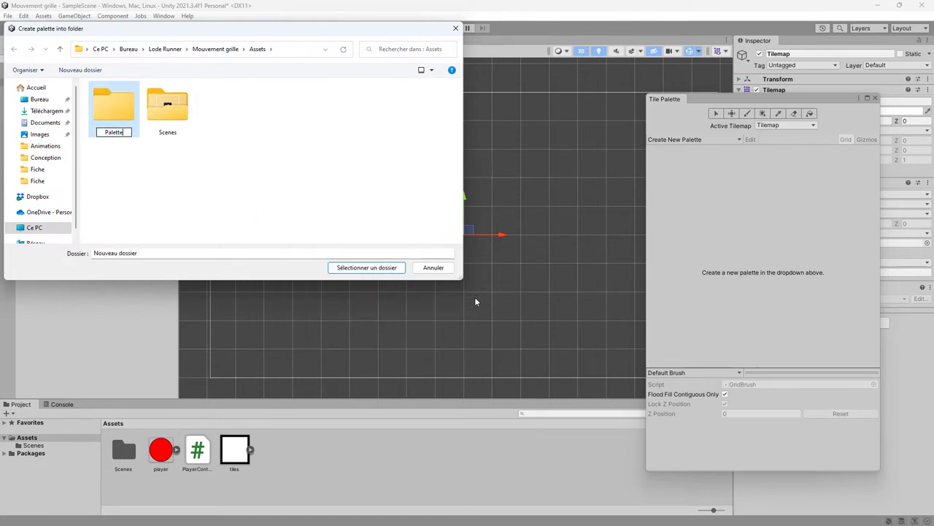
key(Return)
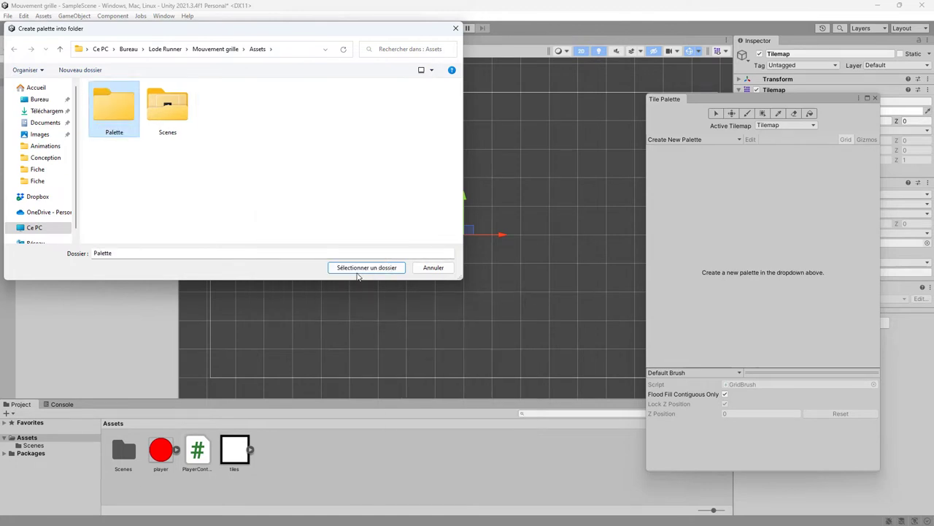
click(358, 269)
Step: Turn the tiles sprite into a white palette tile and box-fill the camera frame with it
drag(273, 475, 717, 308)
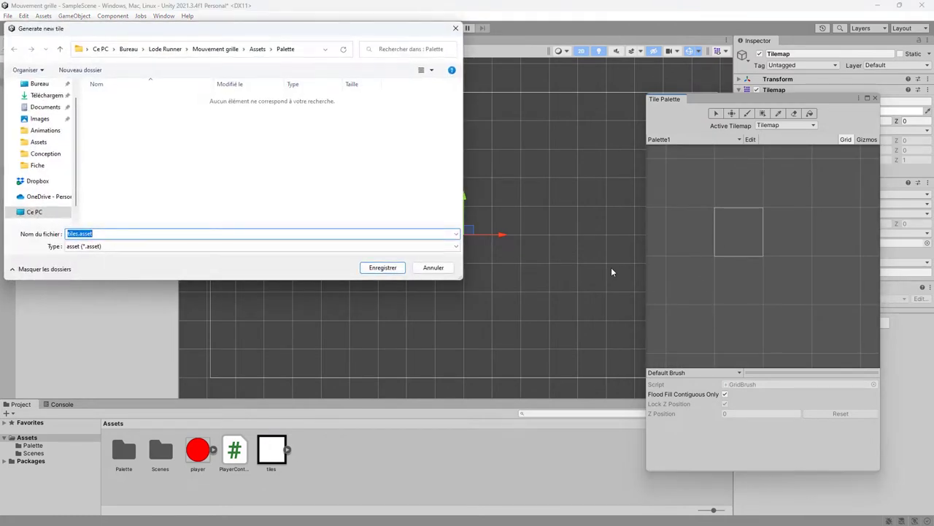
click(378, 268)
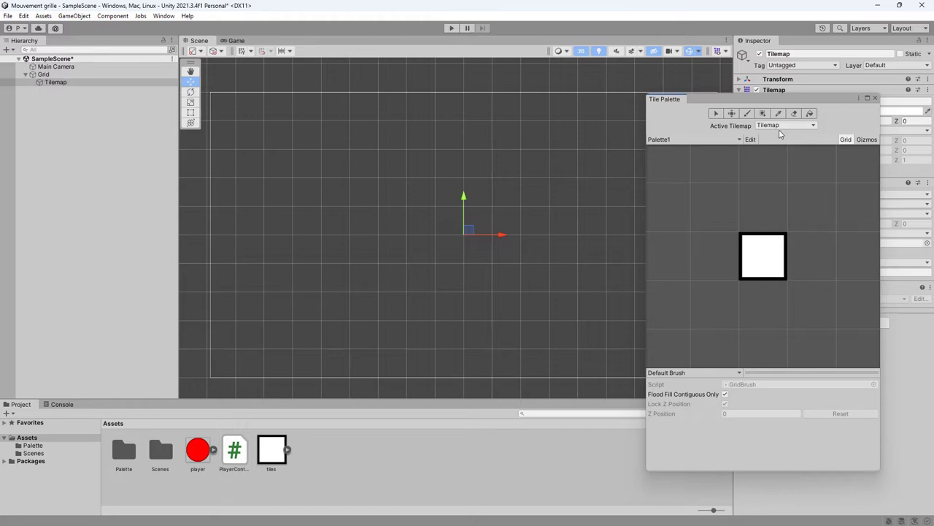
click(763, 114)
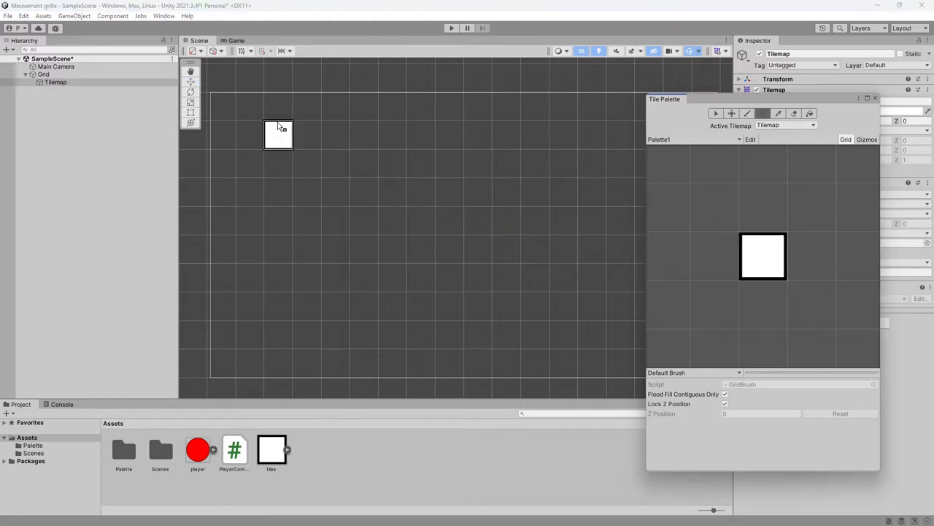
scroll(313, 146, down, 2)
scroll(329, 157, down, 2)
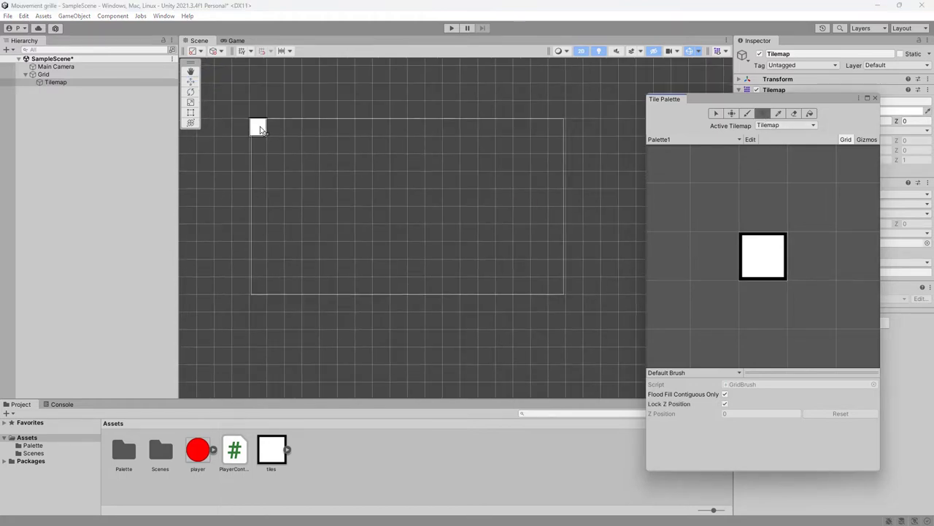
mouse_move(257, 127)
mouse_down()
mouse_move(559, 156)
mouse_move(555, 292)
mouse_up()
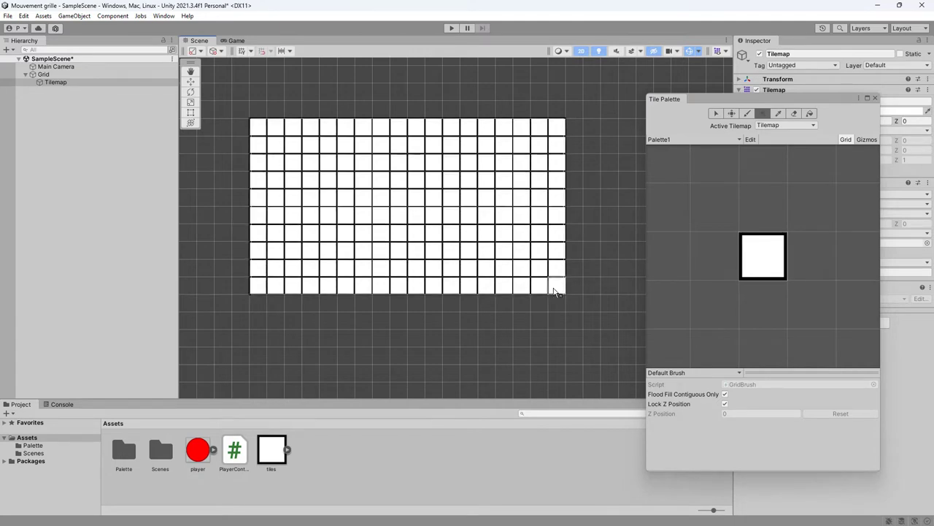
click(715, 113)
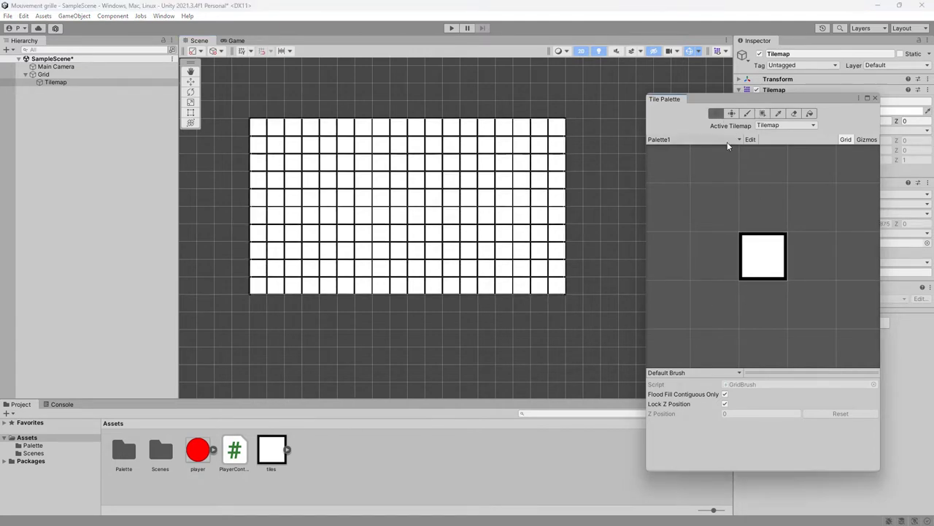
click(876, 98)
Step: Drop the red player at the grid centre, attach PlayerController (Speed 2), and open its code
drag(198, 453, 73, 172)
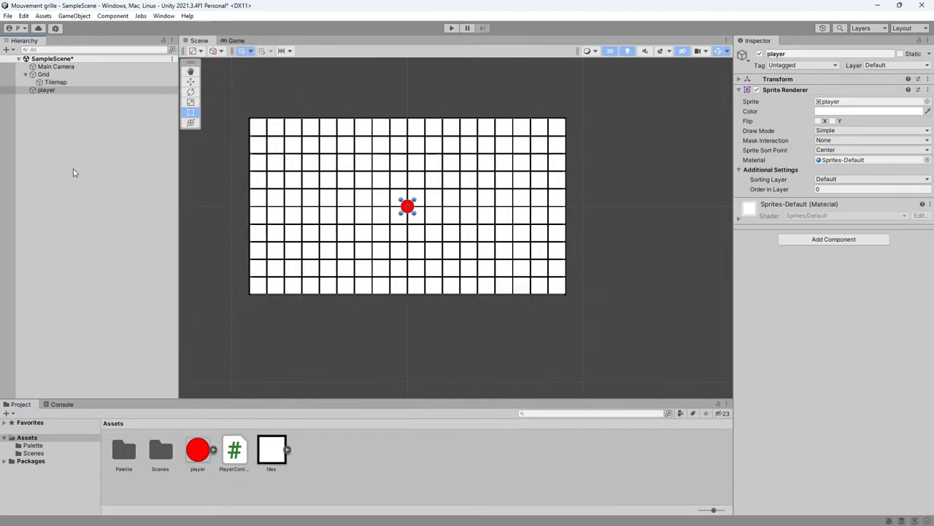
scroll(428, 329, up, 3)
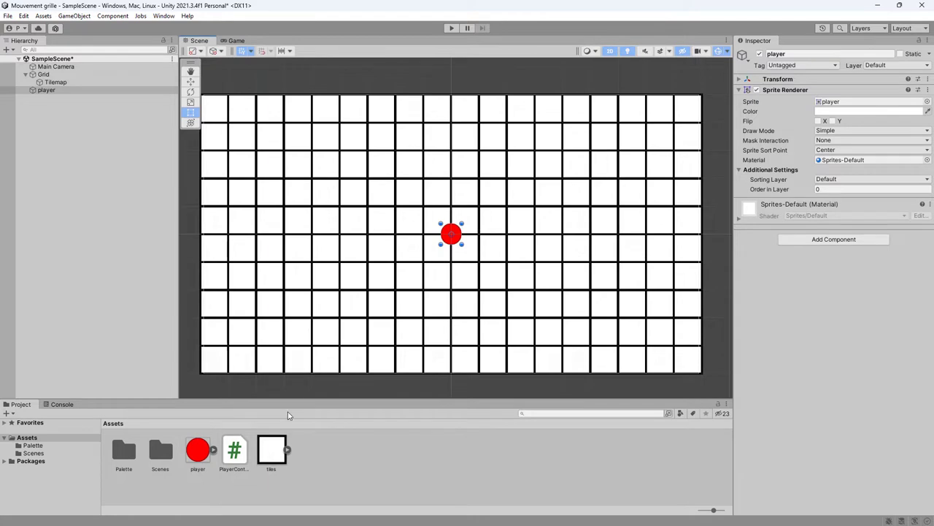
click(48, 90)
drag(201, 458, 759, 363)
drag(238, 454, 768, 272)
click(837, 224)
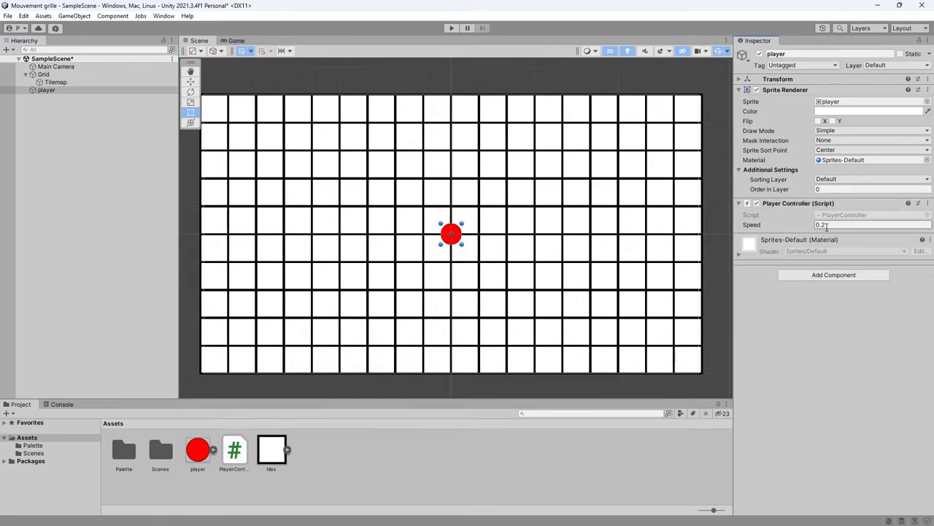
text(2)
double_click(851, 215)
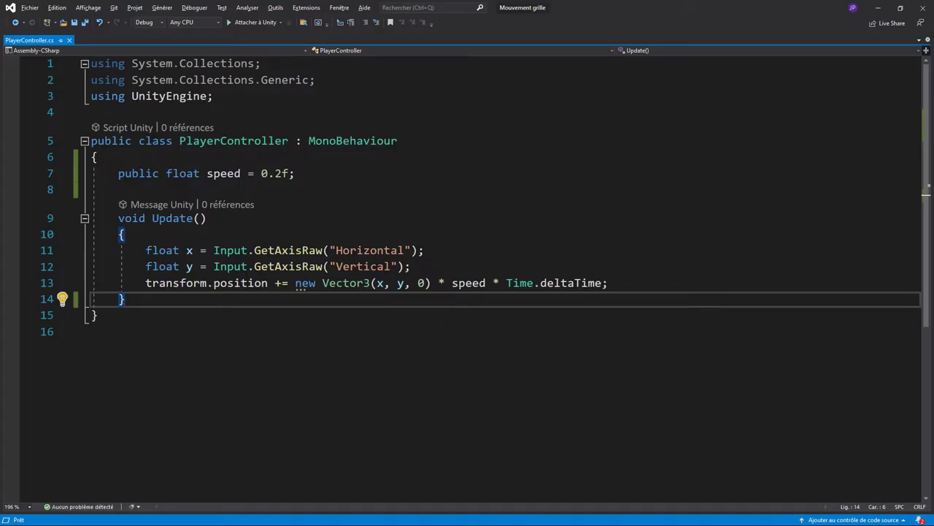
drag(119, 173, 295, 173)
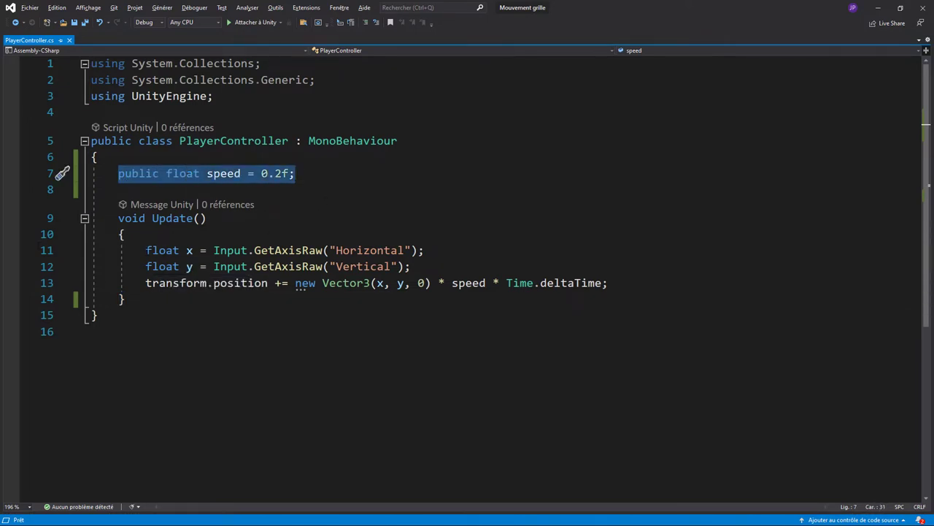
mouse_move(146, 251)
mouse_down()
mouse_move(162, 233)
mouse_move(424, 251)
mouse_up()
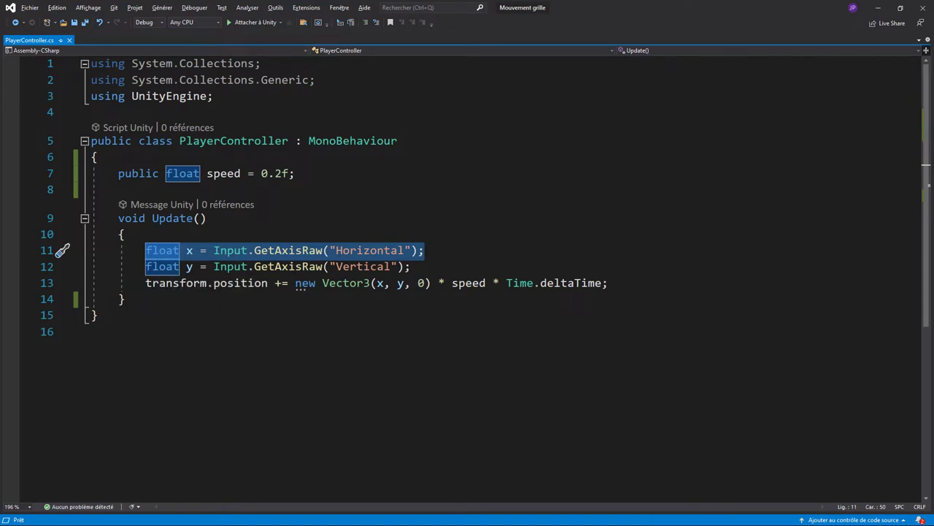
drag(145, 283, 268, 282)
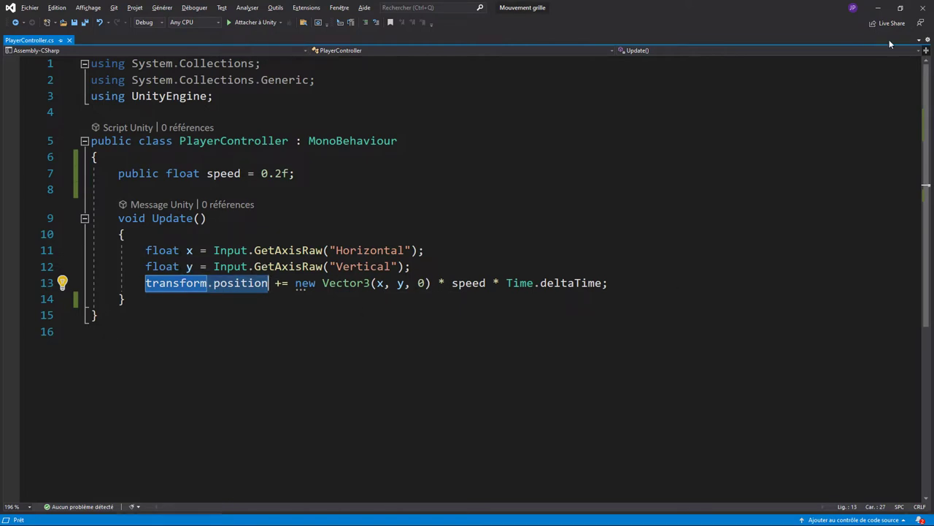
Step: Test-drive the player with arrow keys in Play mode, then stop and shift it up-left onto a grid cell
click(878, 7)
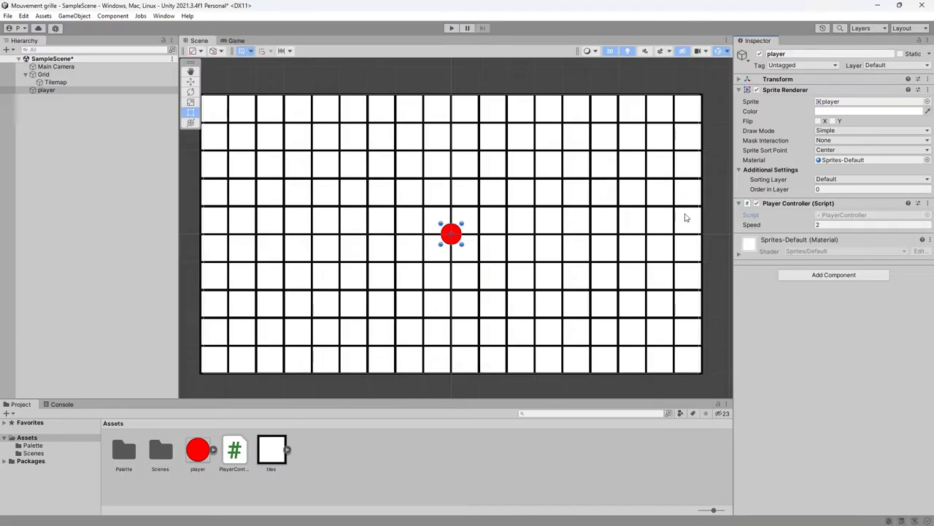
click(451, 28)
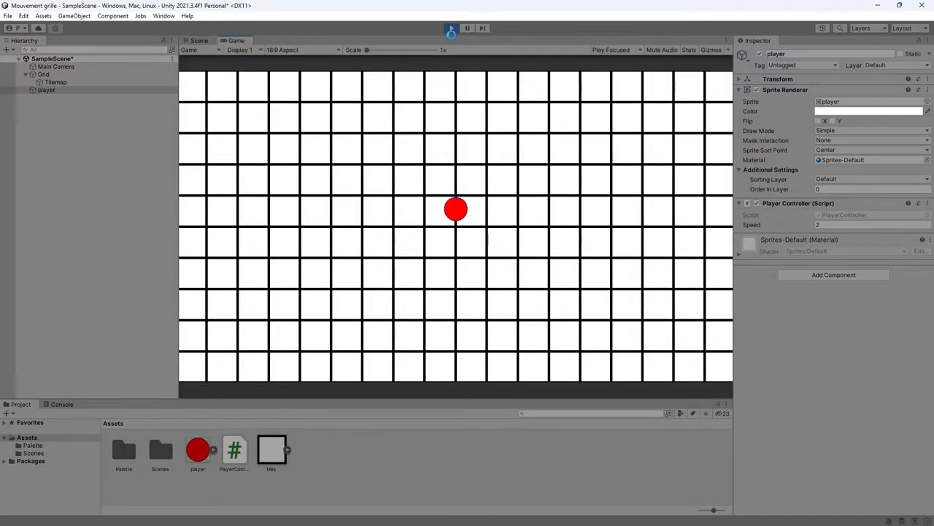
key(Left)
key(Up)
key(Down)
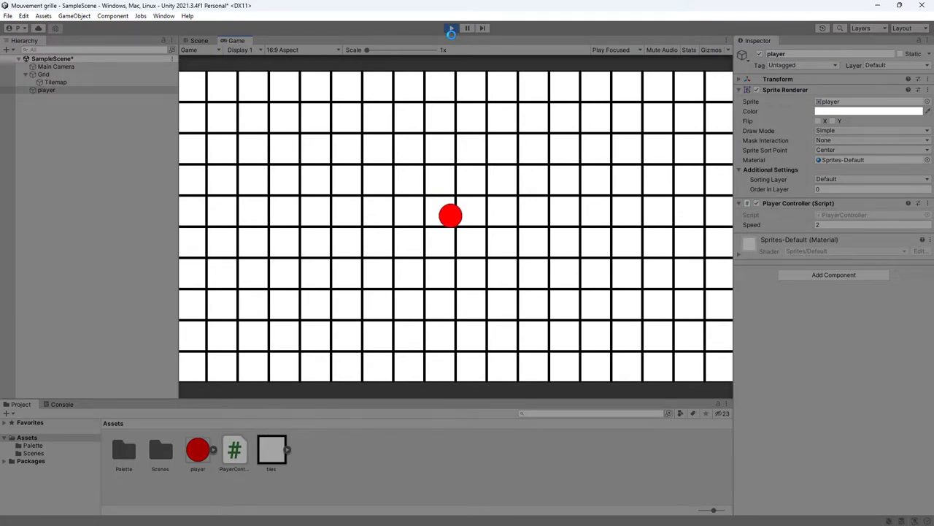
key(Left)
key(Up)
key(Right)
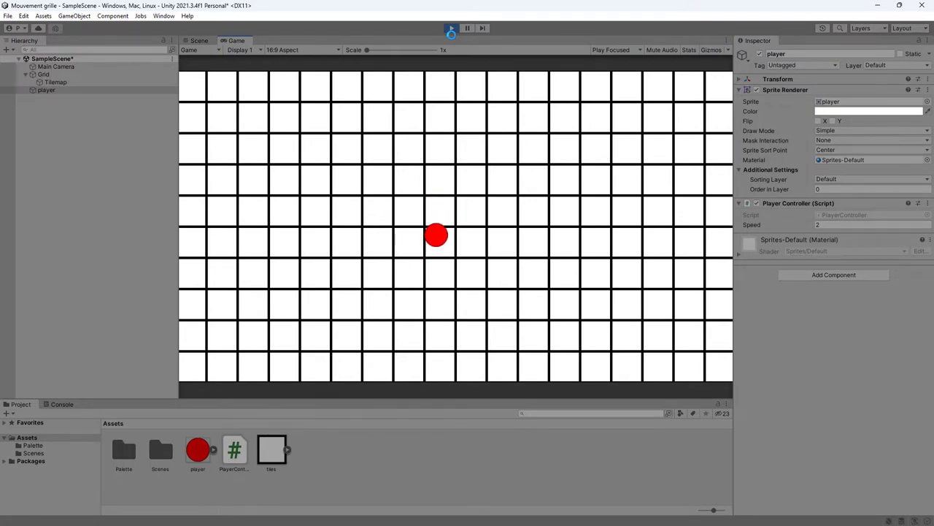
key(Down)
key(Up)
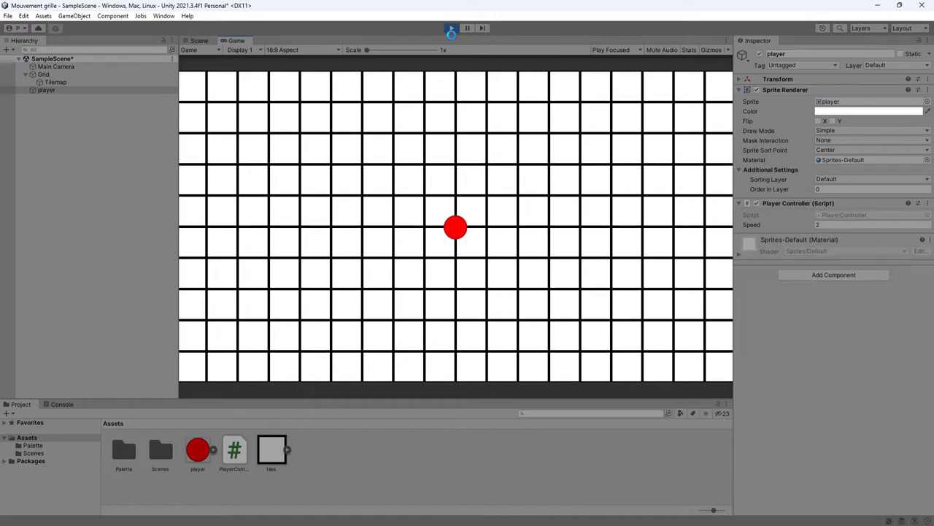
key(Up)
key(Down)
key(Down)
key(Left)
key(Up)
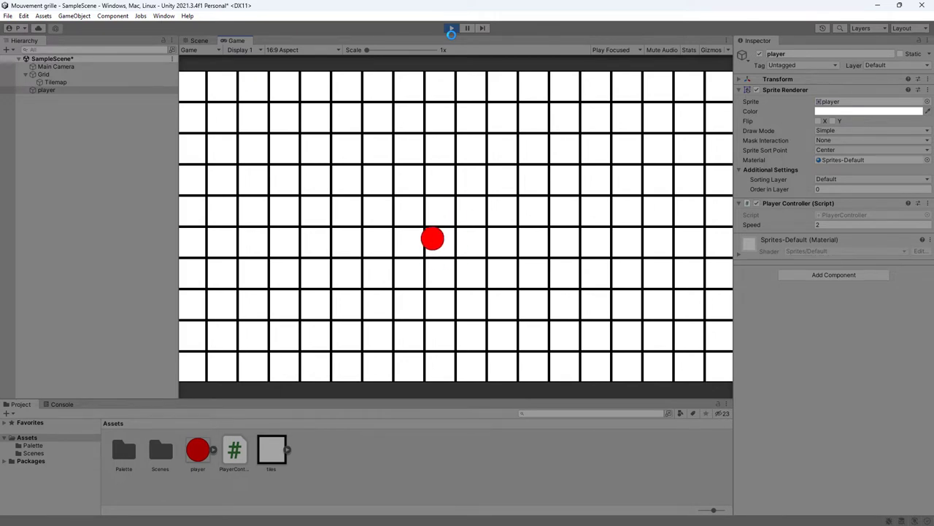
click(451, 28)
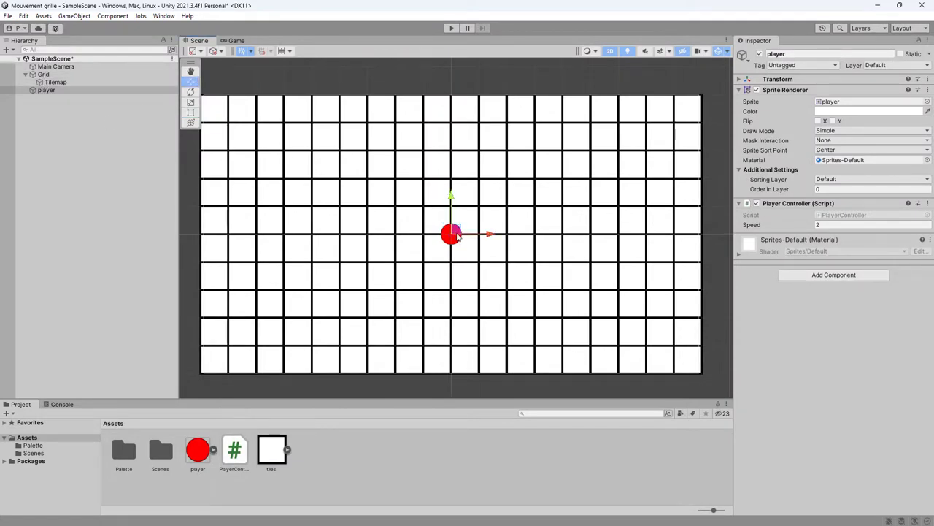
drag(458, 234, 441, 221)
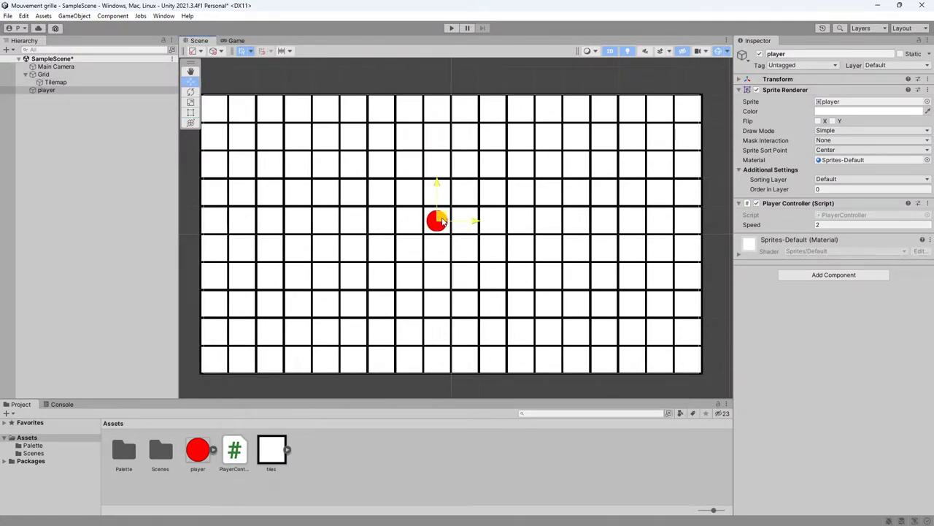
Step: Run the game again and steer the red player around the grid with the arrow keys
click(451, 28)
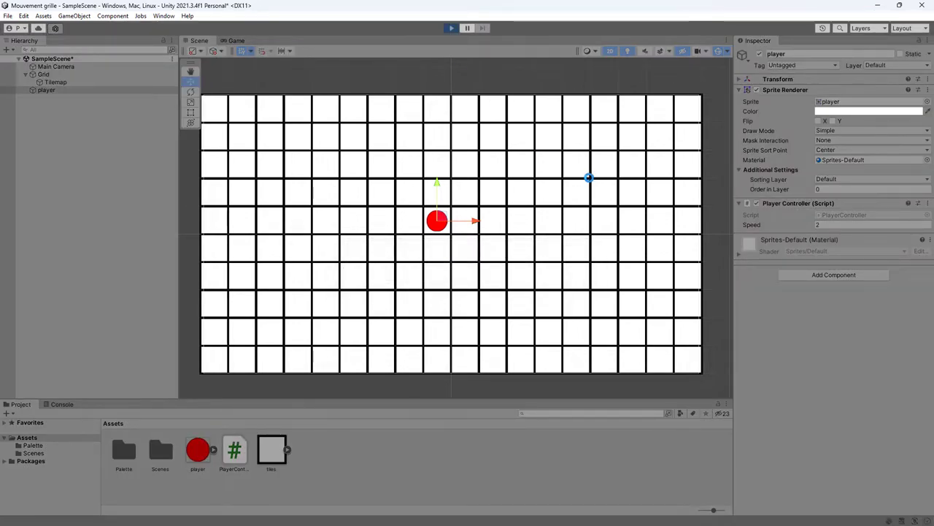
key(Left)
key(Down)
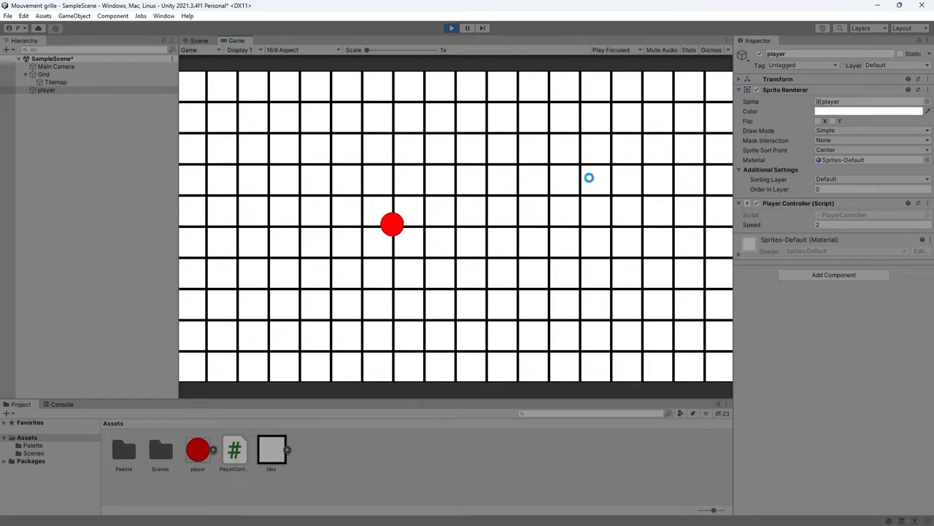
key(Up)
key(Right)
key(Down)
key(Left)
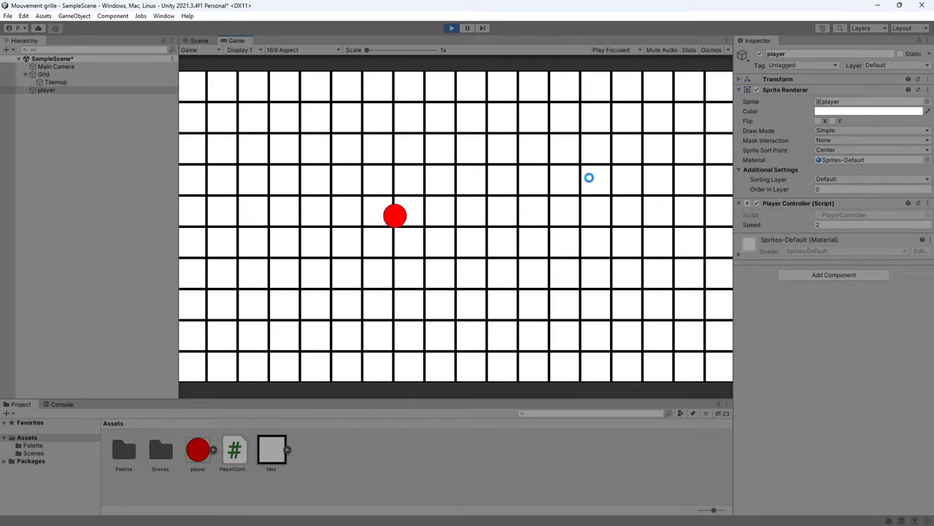
key(Down)
key(Right)
key(Left)
key(Up)
key(Left)
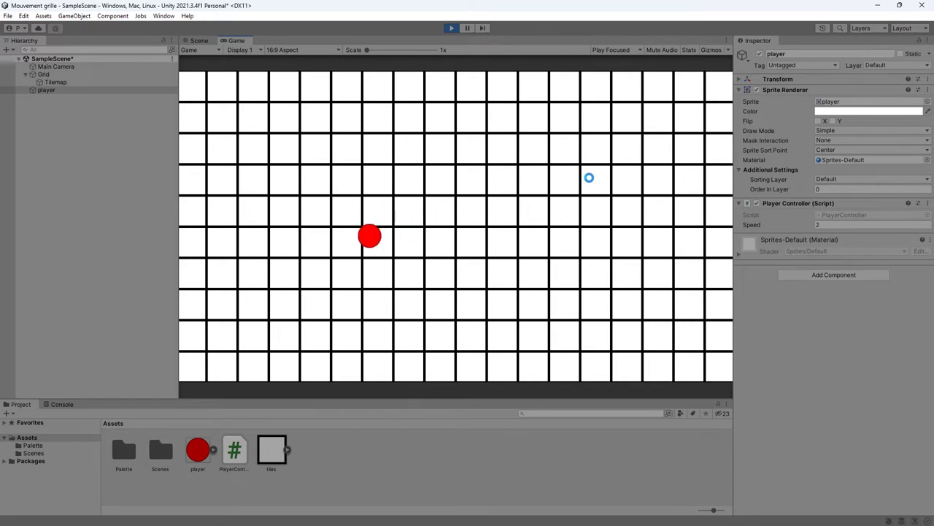
key(Down)
key(Right)
key(Left)
key(Up)
Step: Stop the game and remove the Player Controller component from the player
key(Right)
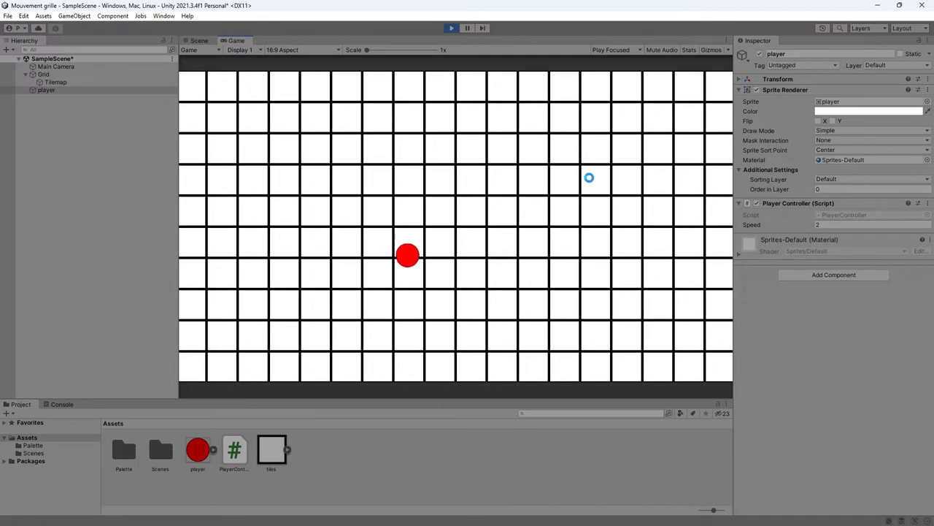
click(452, 27)
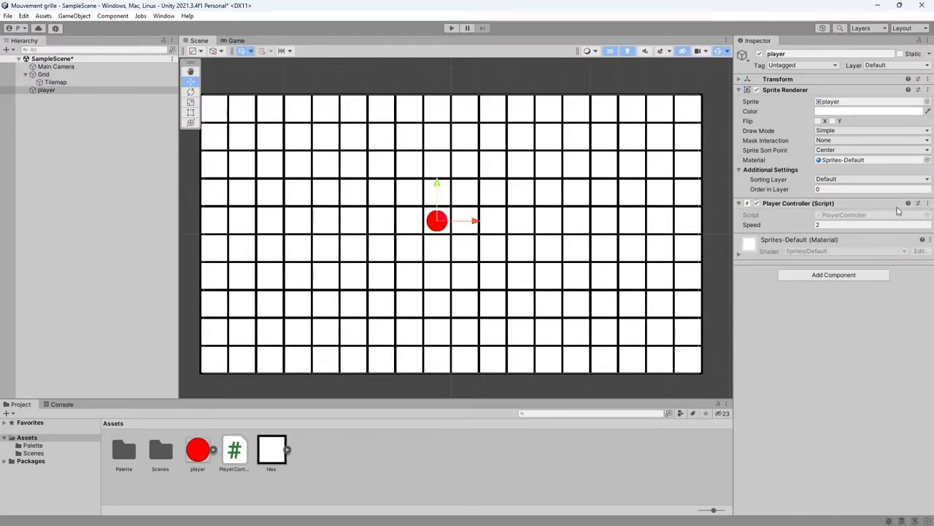
click(927, 203)
click(865, 250)
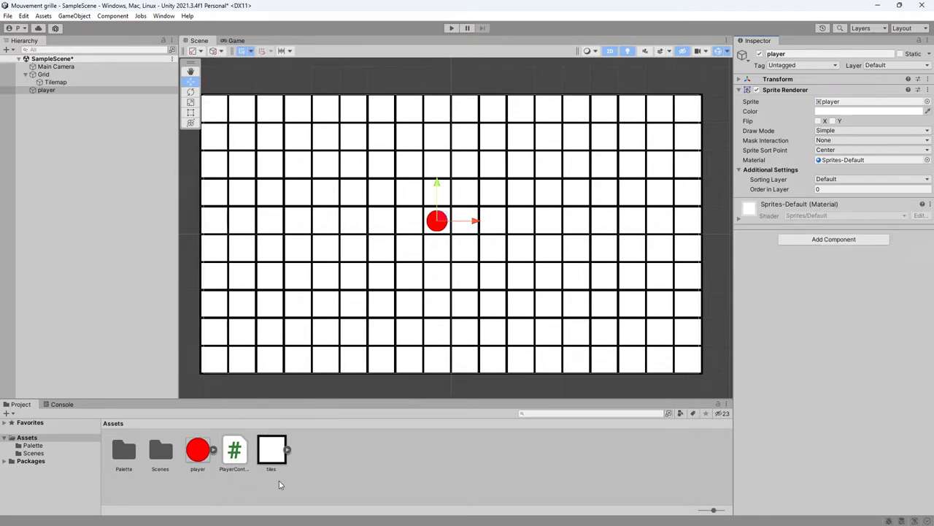
Step: Create a new C# script in Assets named GridDeplacement
click(371, 475)
right_click(371, 475)
mouse_move(418, 215)
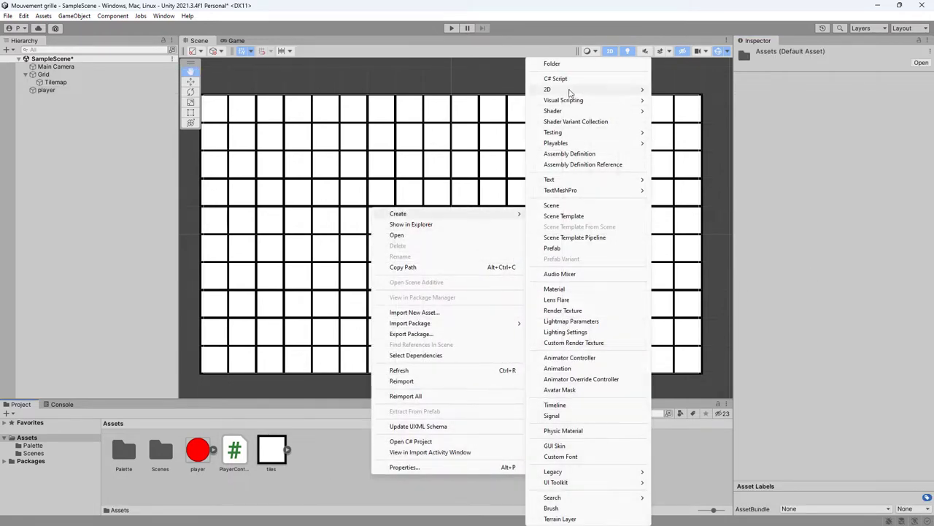
click(555, 78)
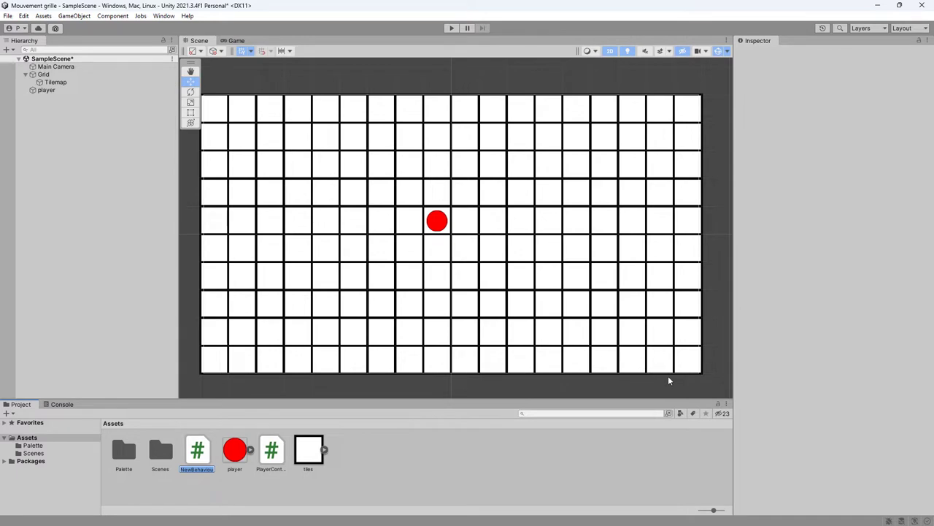
text(GridDeplace)
Step: Replace the comment above Start with 'private Vector3 startPos, endPos;'
key(Return)
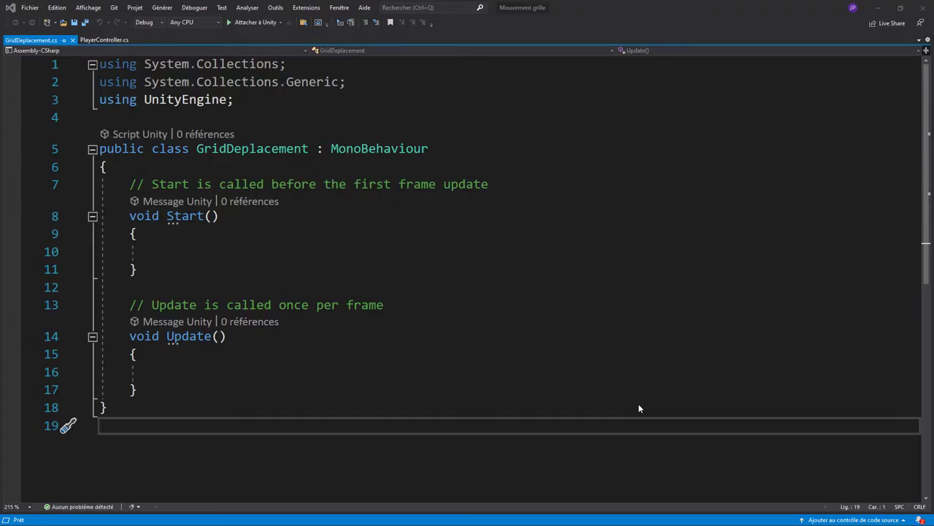
drag(130, 184, 489, 184)
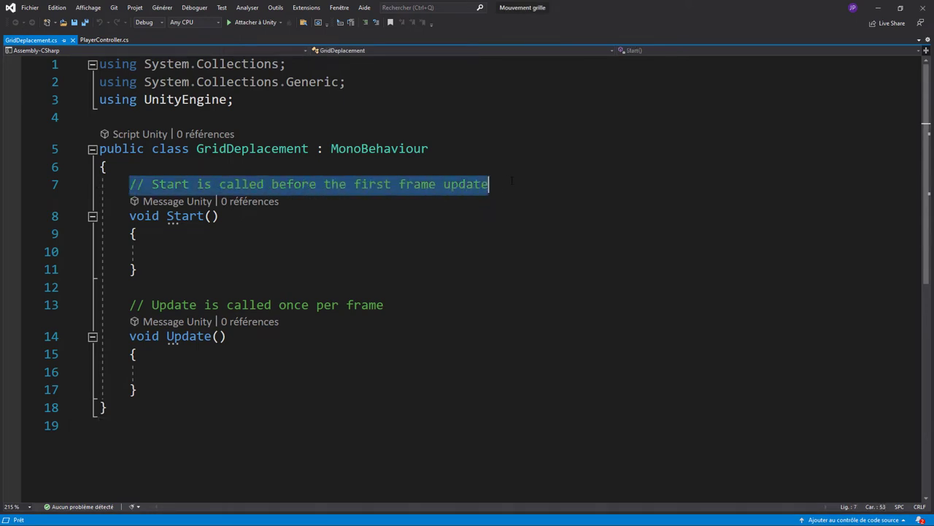
text(private )
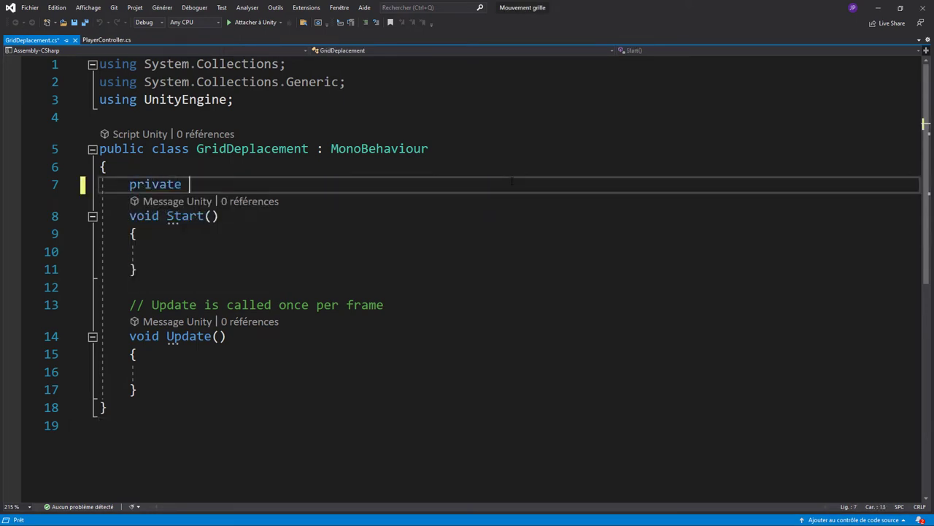
text(vec)
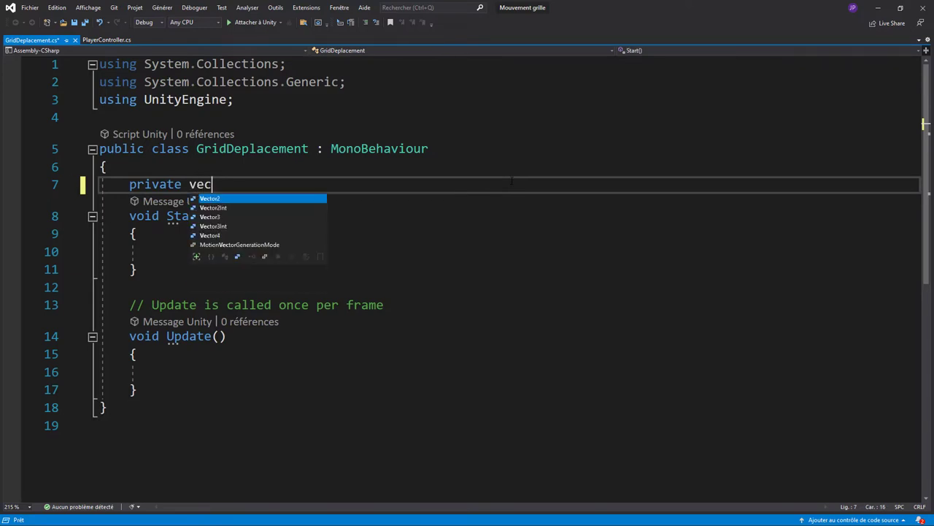
key(Down)
key(Tab)
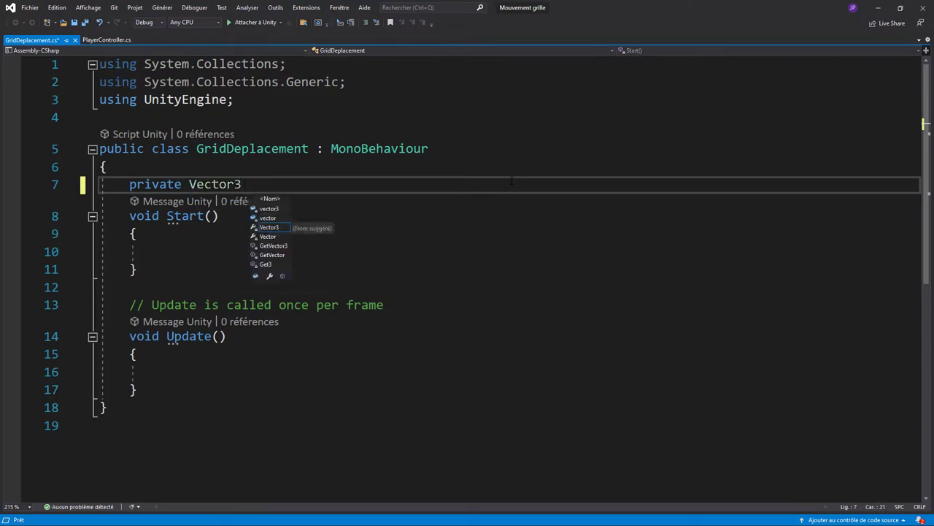
text(sta)
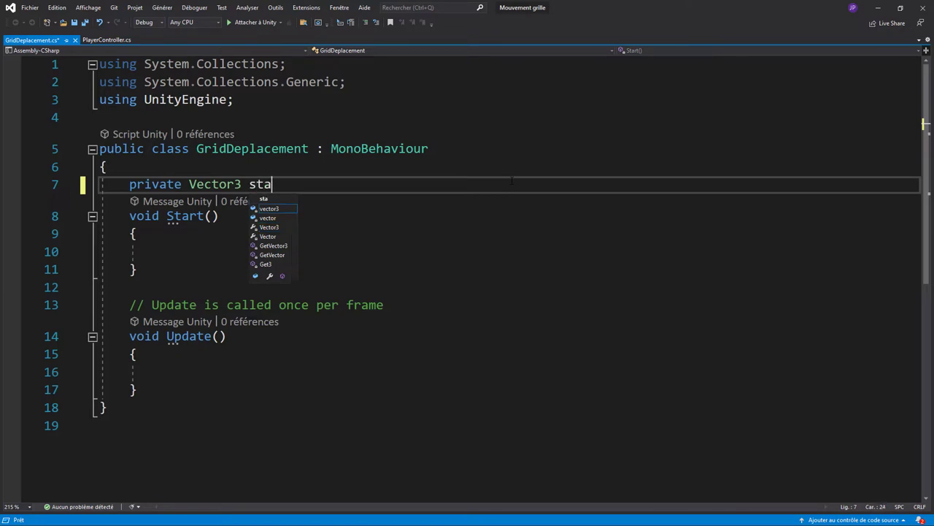
text(rtPos)
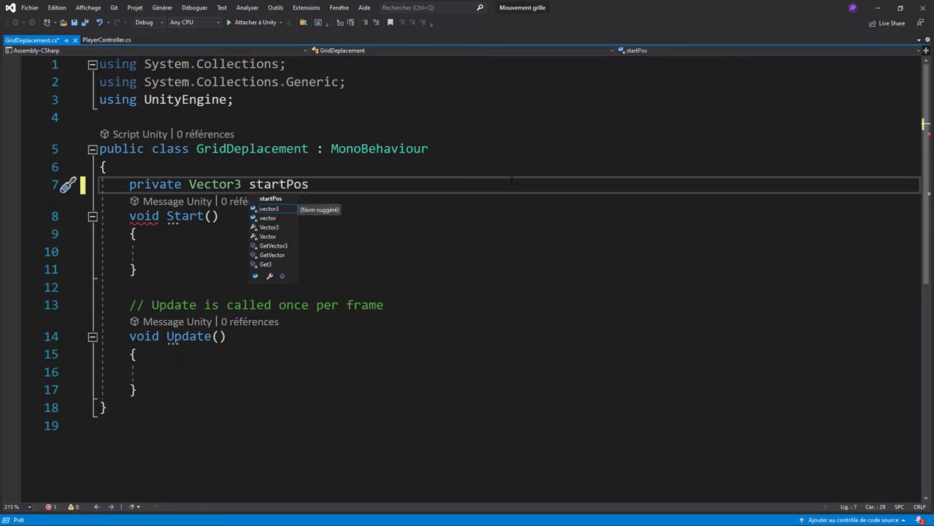
text(, endPos)
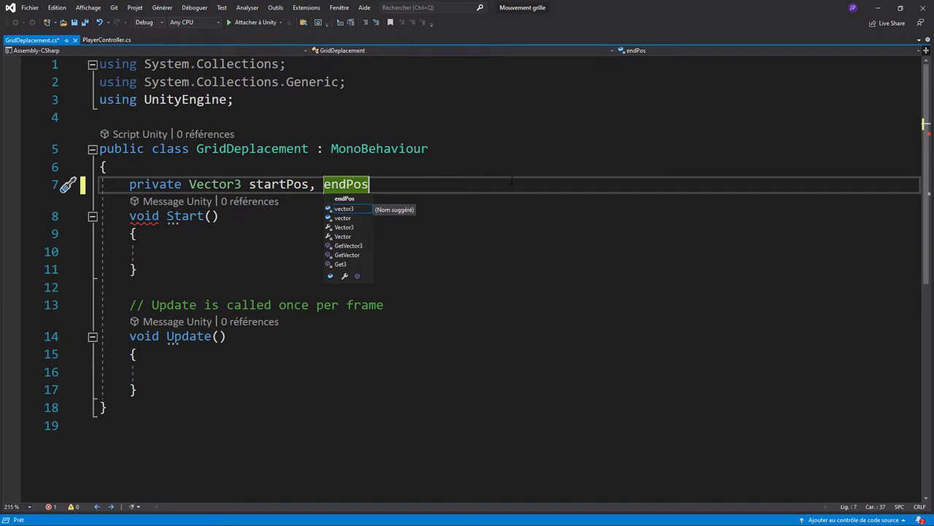
text(;)
key(Return)
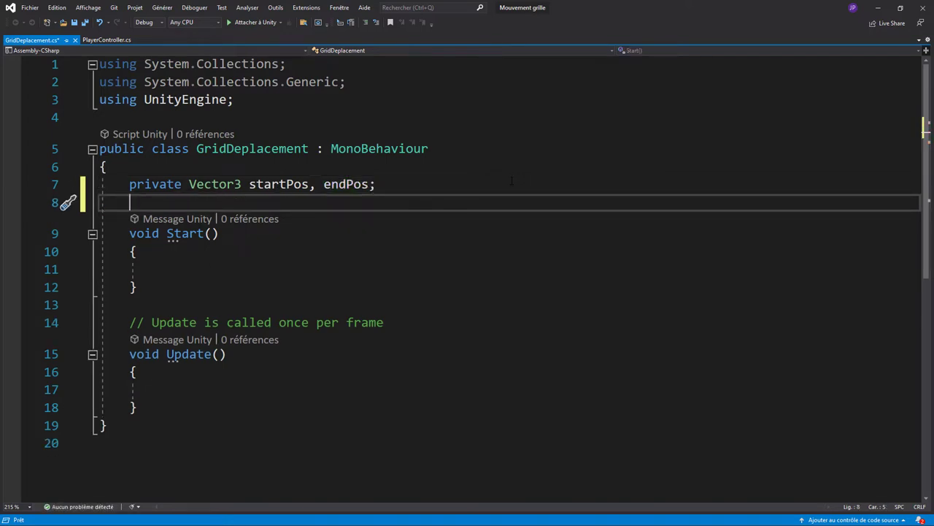
Step: Add 'private bool isMoving = false;' and 'public float MoveTime = 0.2f;' fields
text(private bo)
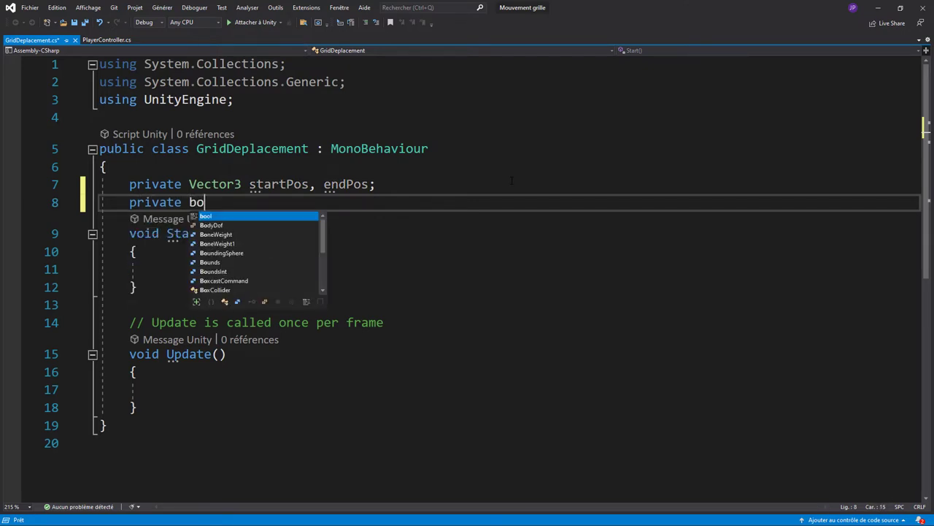
text(ol is)
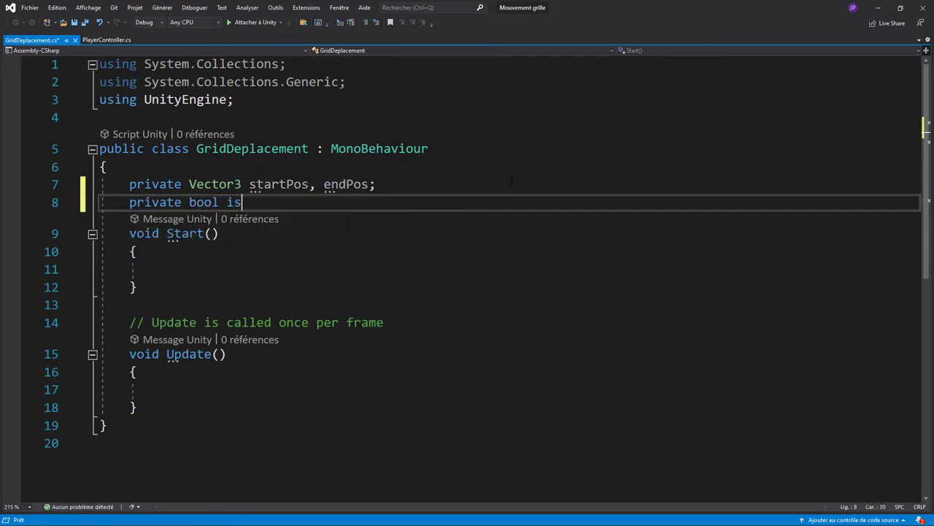
text(Movin)
text(g=)
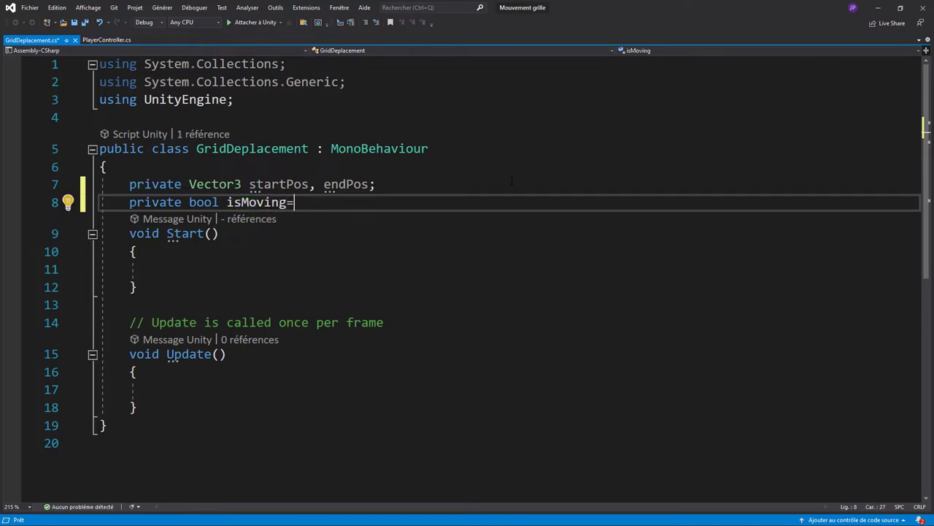
text(fals)
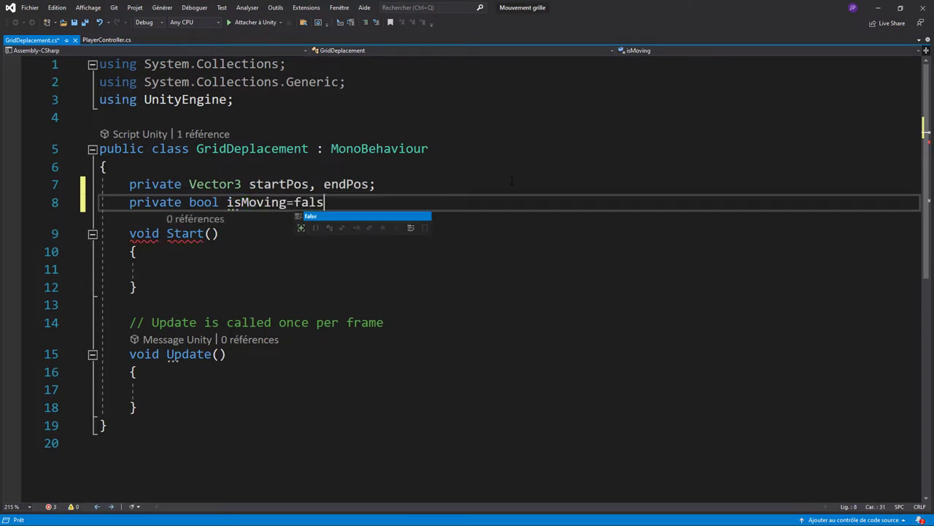
key(Tab)
text(;)
key(Return)
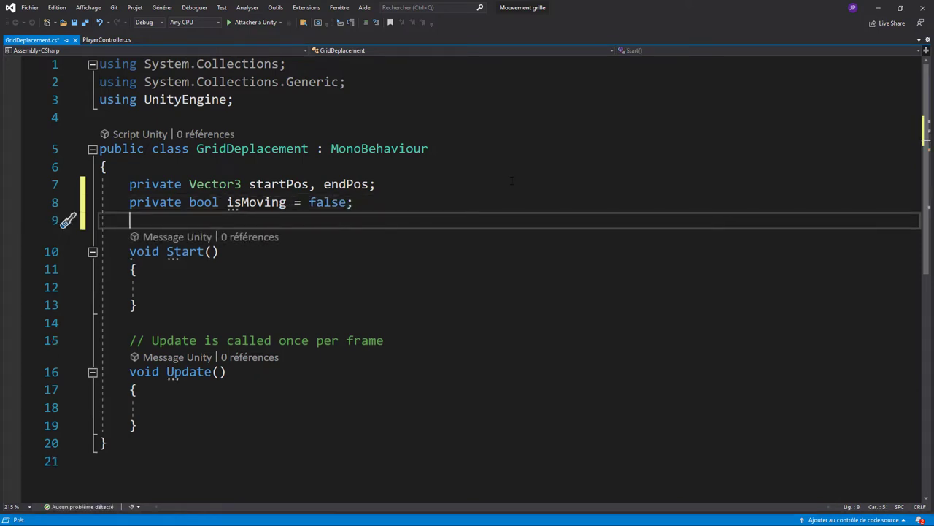
text(public )
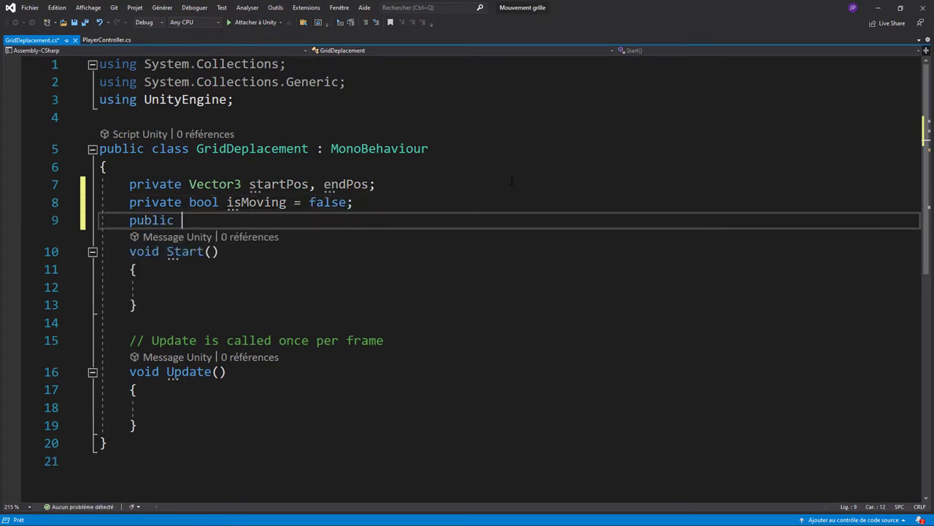
text(float)
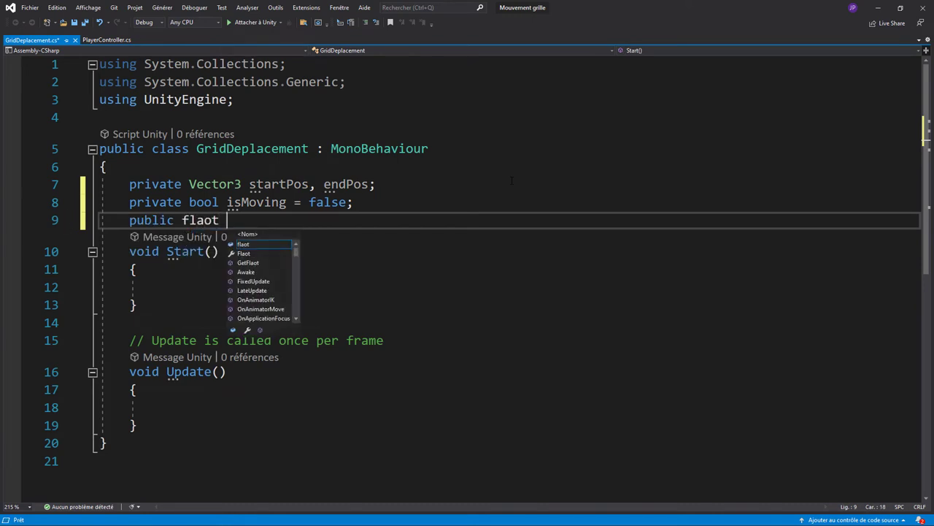
key(BackSpace)
key(BackSpace)
key(BackSpace)
text(oa)
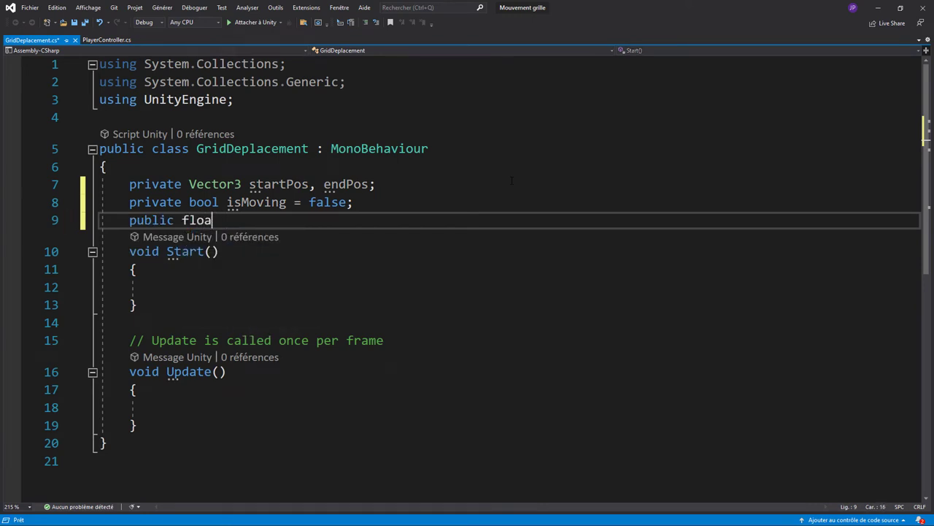
text(t)
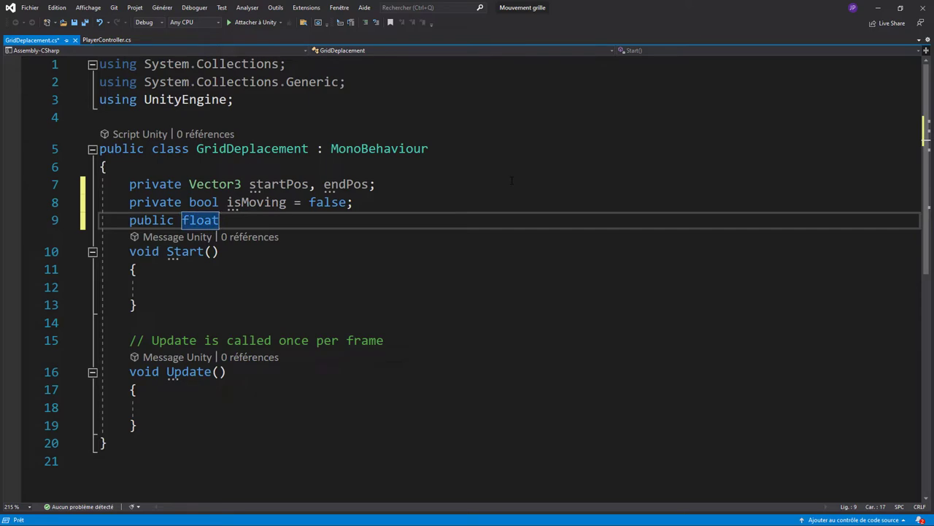
text( Mo)
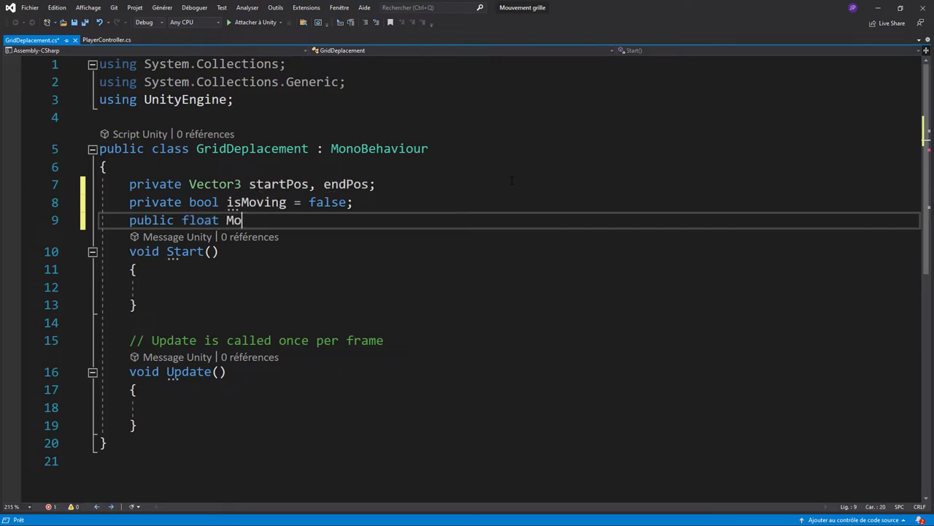
text(veTime = )
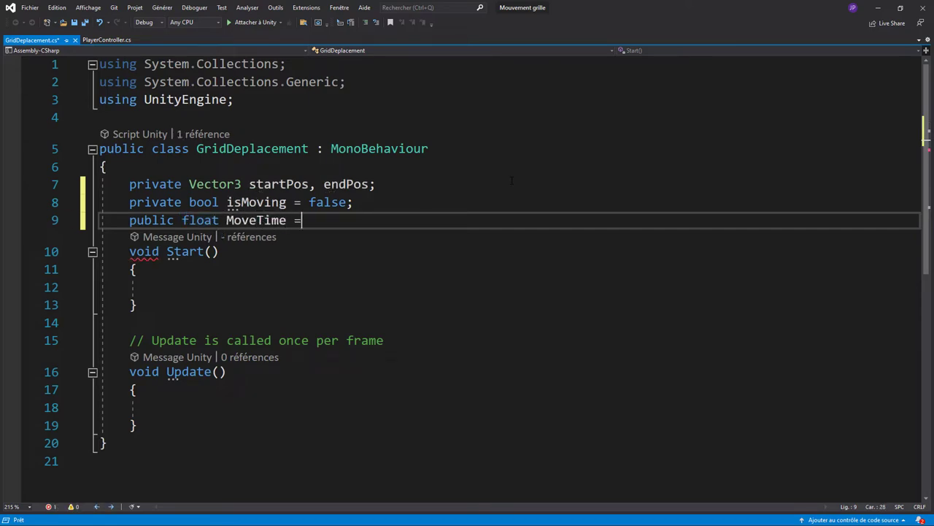
text(0.2f;)
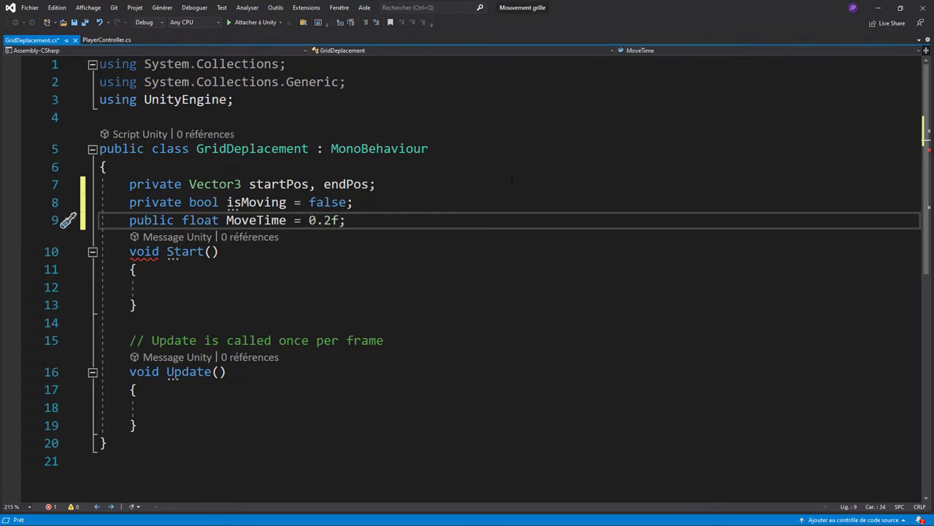
key(Return)
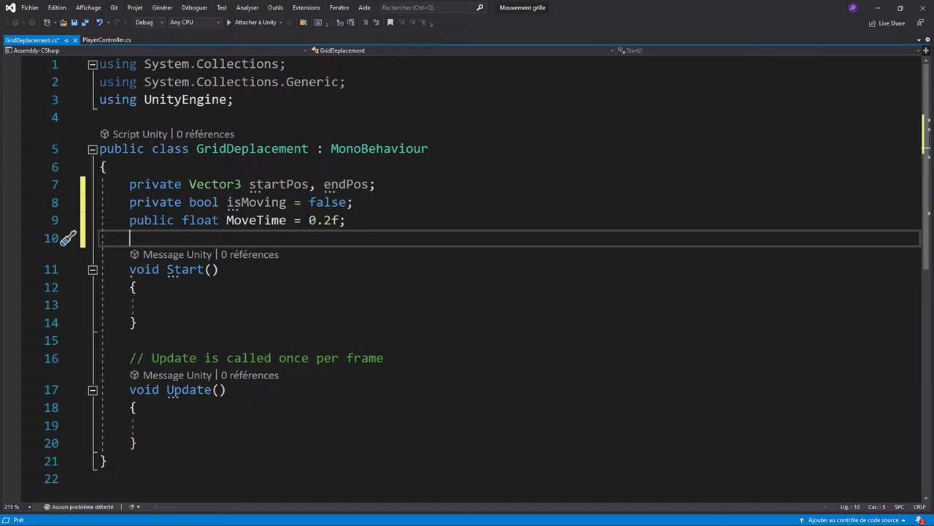
double_click(324, 220)
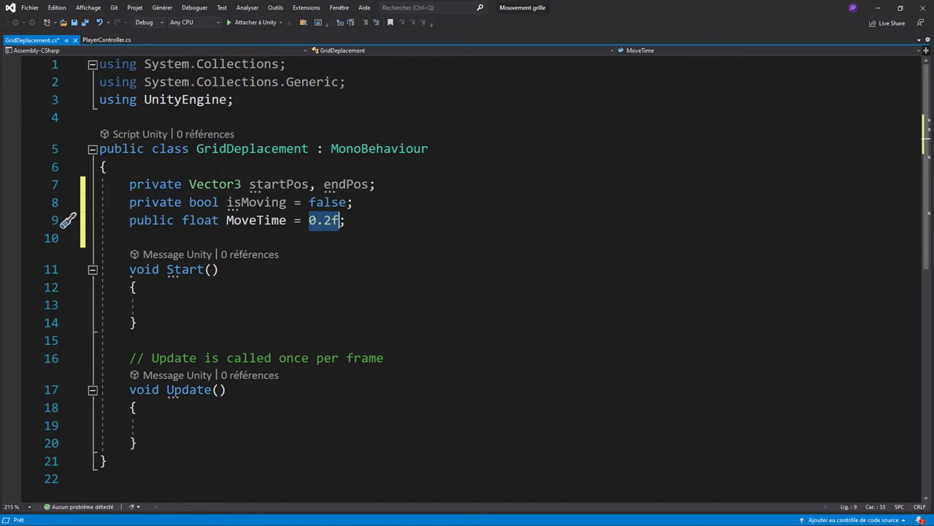
drag(129, 268, 385, 358)
Step: Delete the Start method, its comment and the extra blank line above Update
key(Delete)
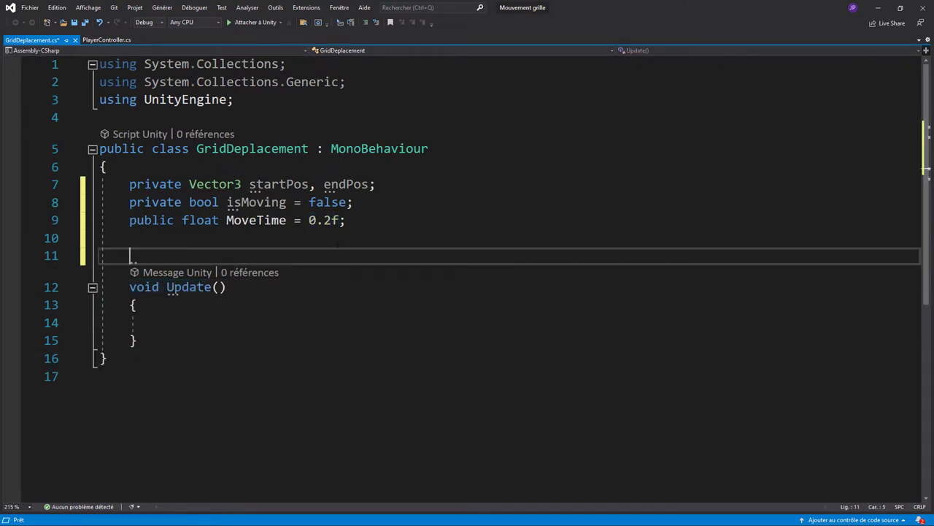
click(347, 220)
key(Delete)
Step: In Update, write 'float x = Input.GetAxisRaw("Horizontal");'
click(335, 306)
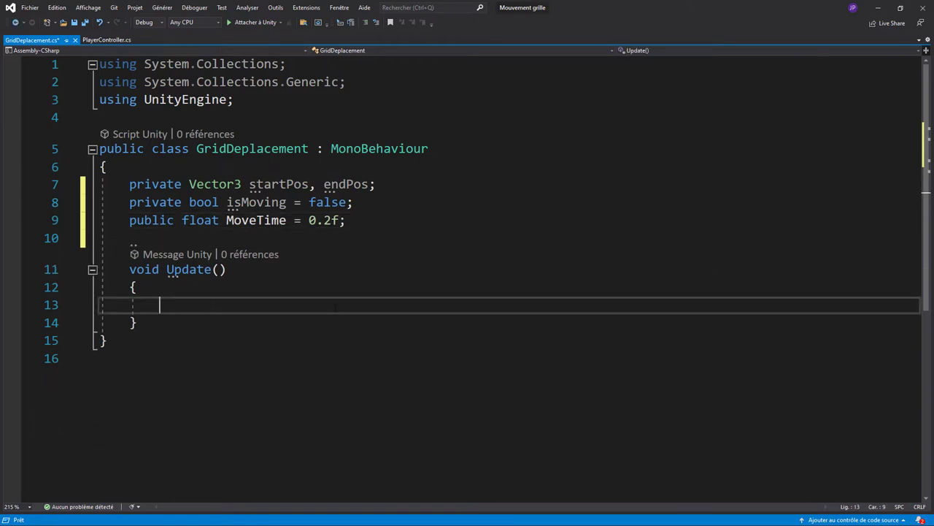
text(flo)
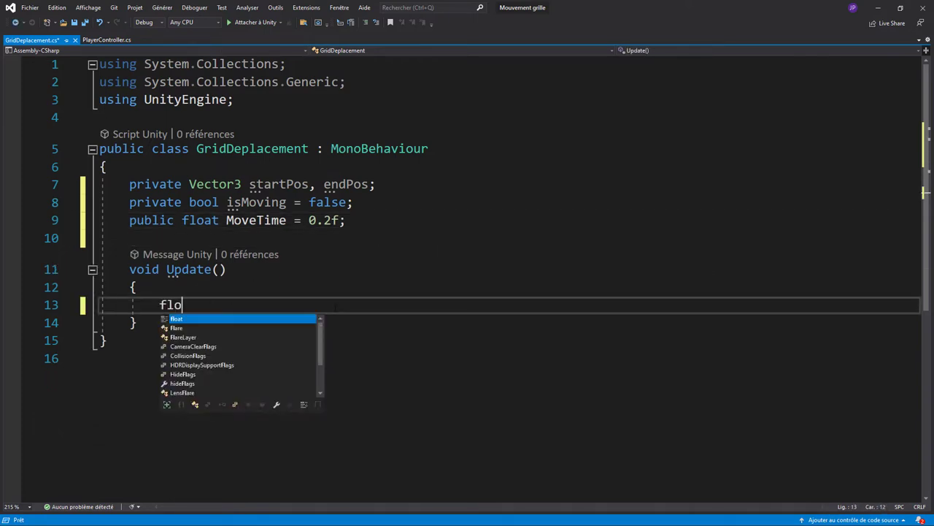
text(at x = )
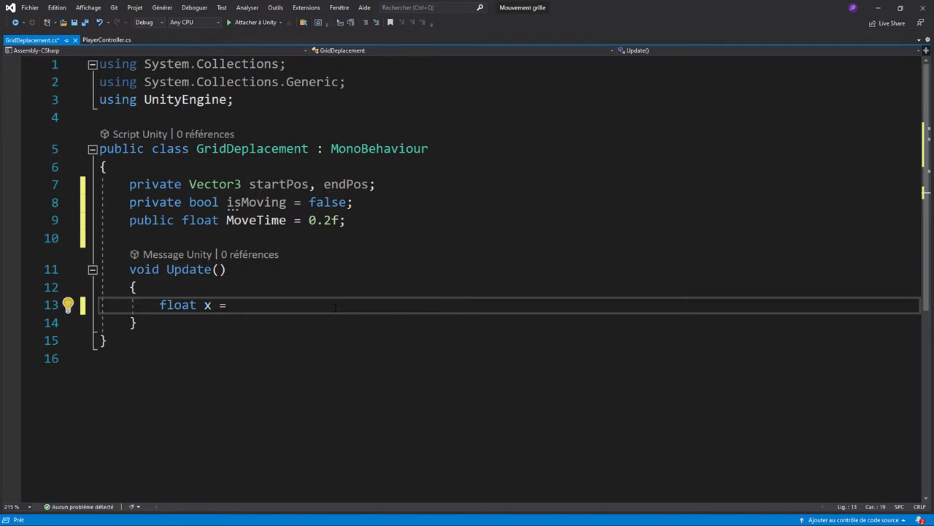
text(Input.)
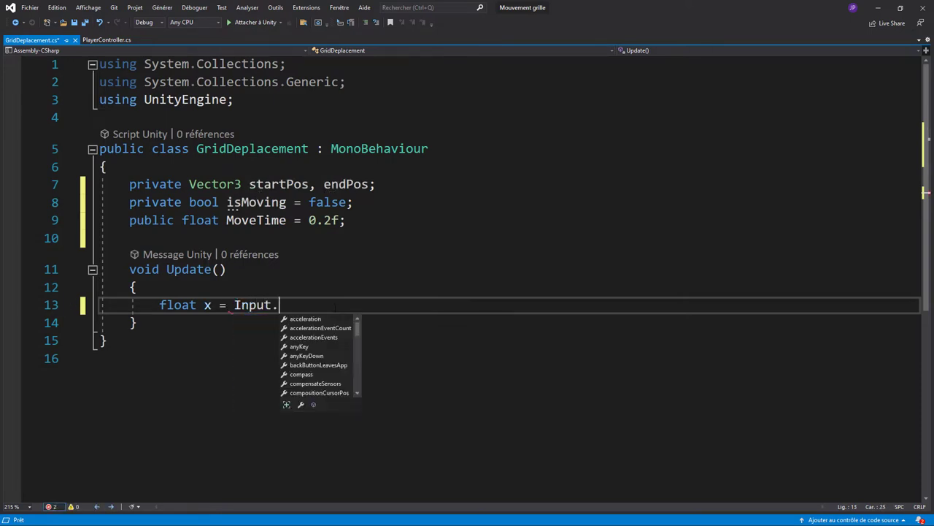
text(get)
key(Down)
key(Tab)
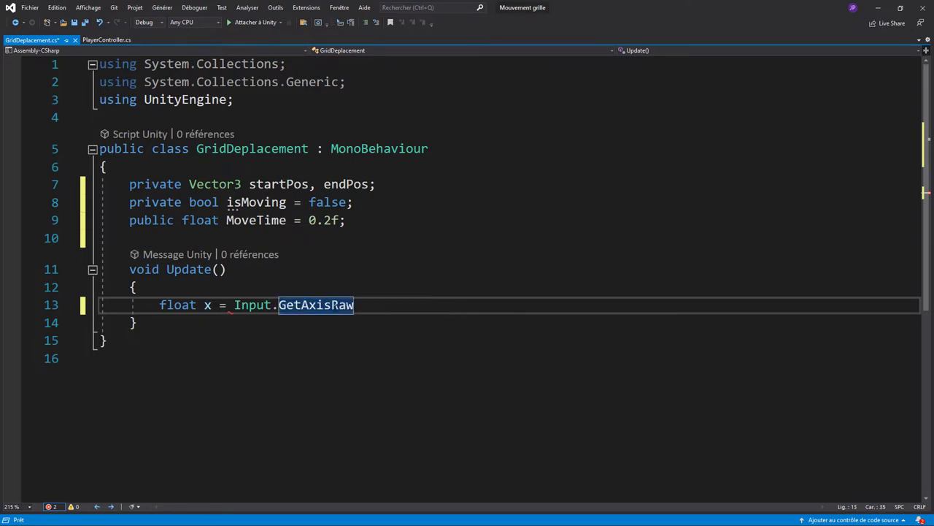
text((")
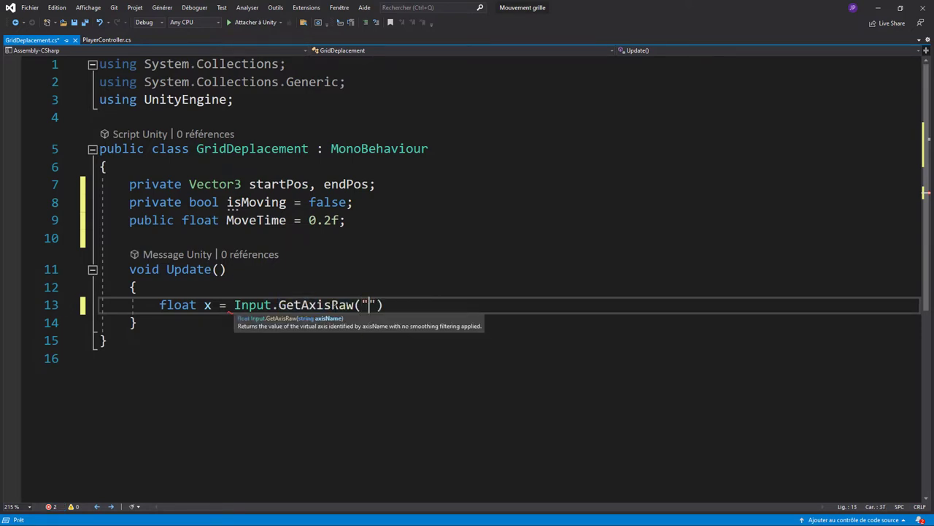
text(Horizont)
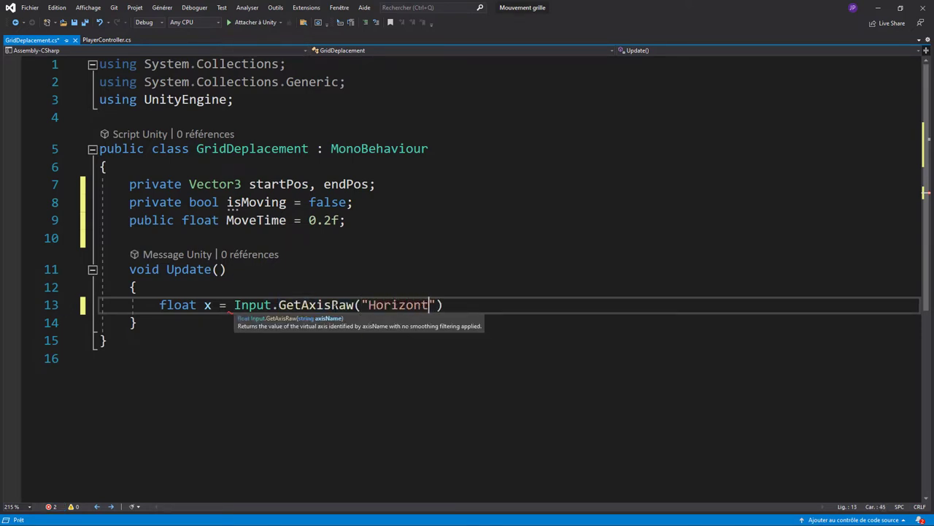
text(al");)
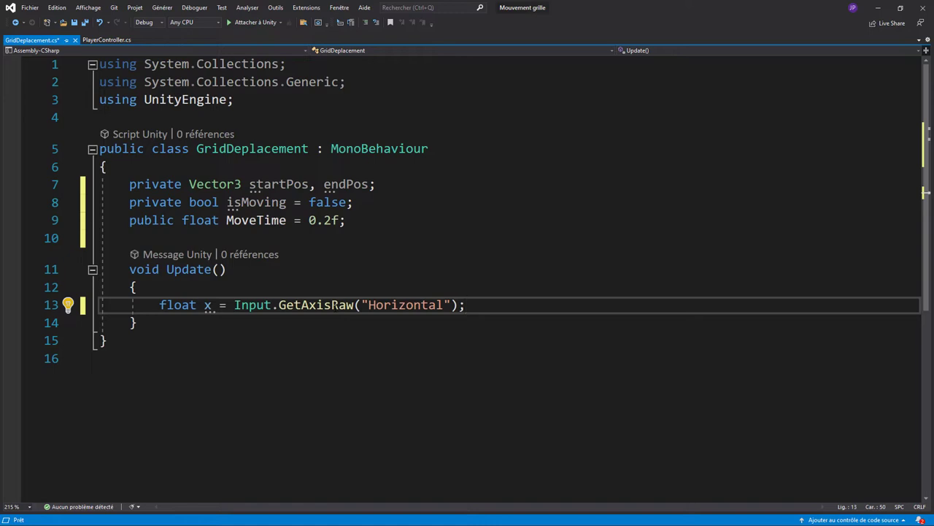
key(Return)
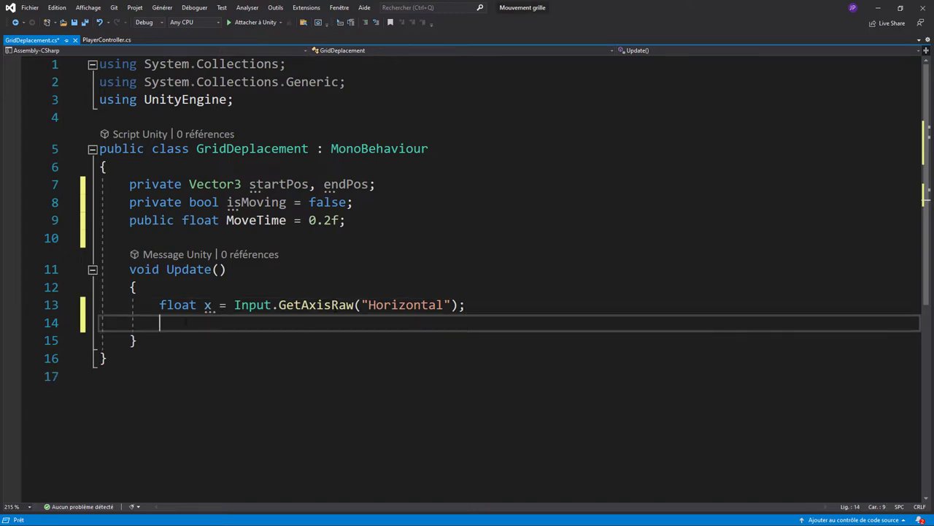
Step: Duplicate that line as 'float y = Input.GetAxisRaw("Vertical");'
drag(159, 304, 466, 307)
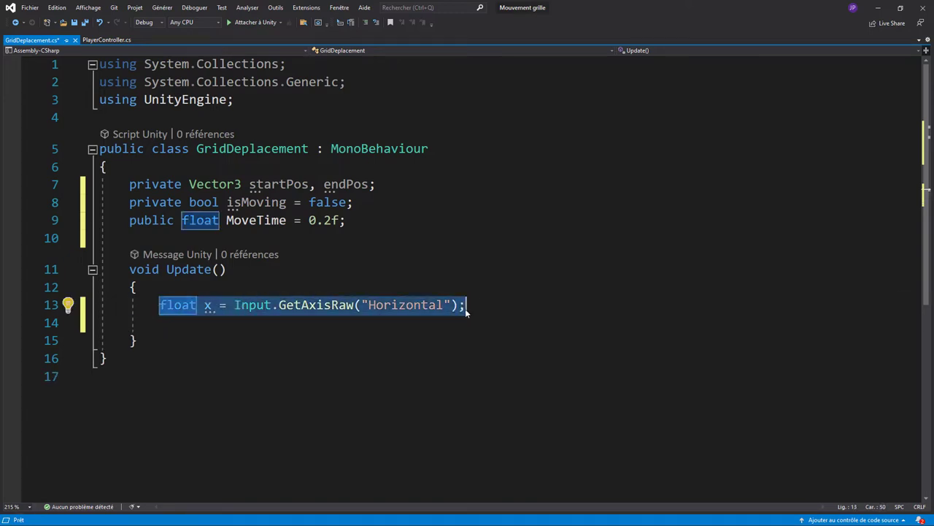
key(ctrl+c)
click(466, 305)
key(Return)
key(ctrl+v)
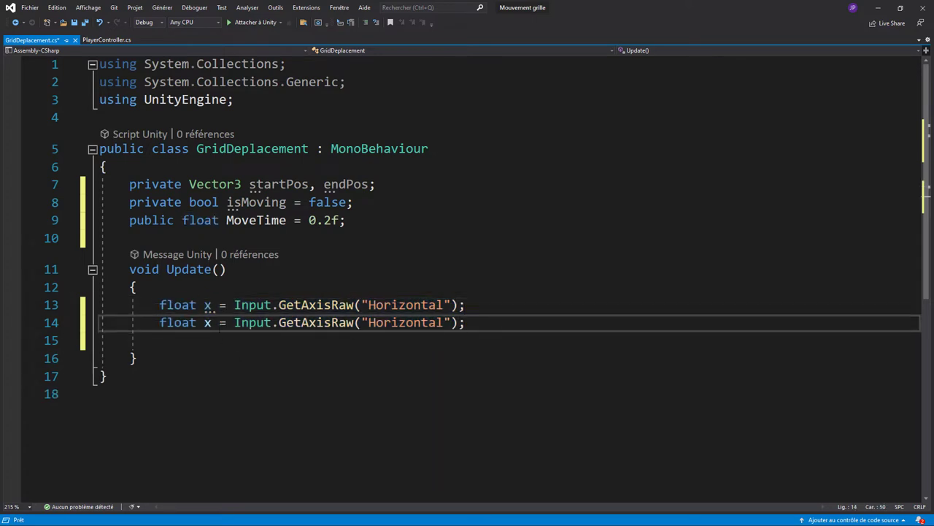
click(204, 323)
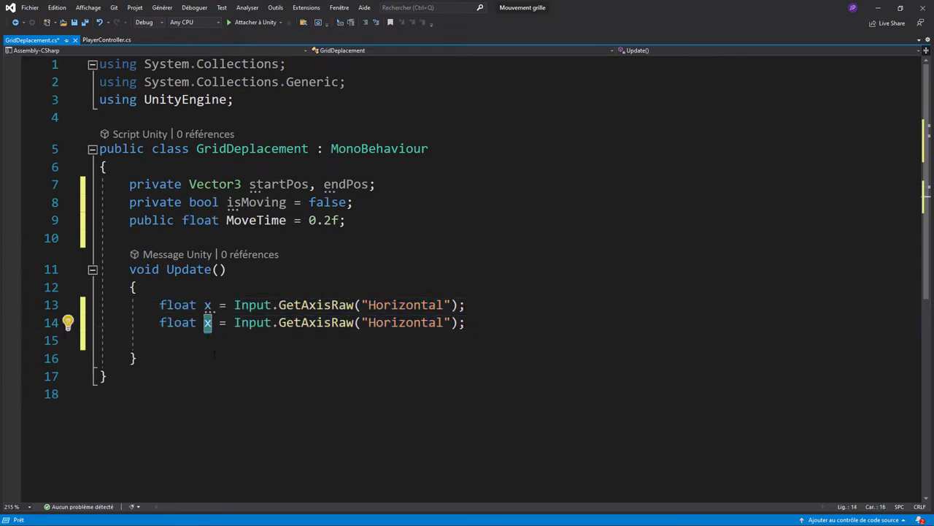
key(Delete)
text(y)
double_click(408, 323)
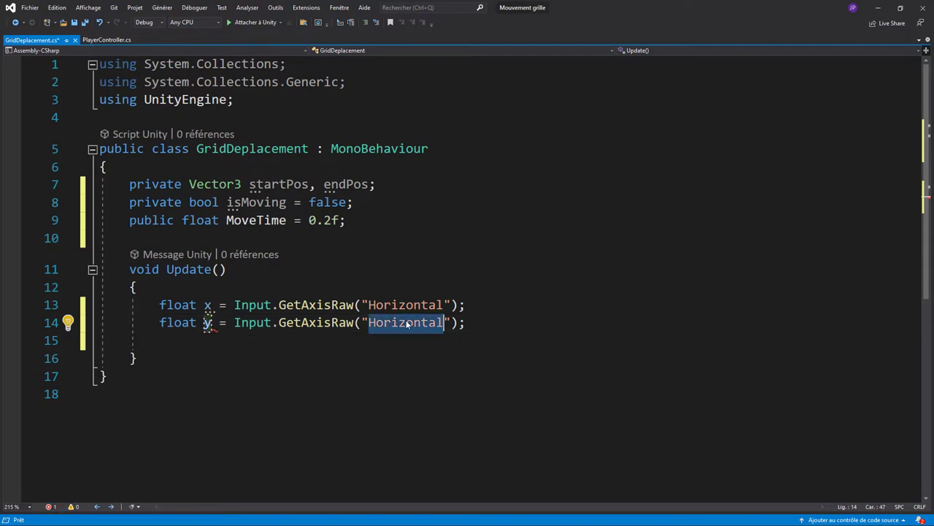
text(Vertical)
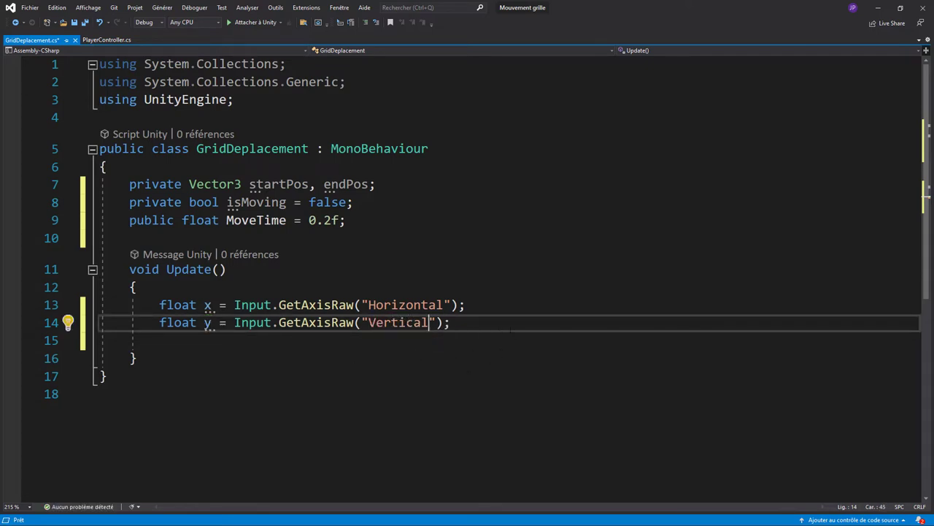
Step: Add an 'if(!isMoving)' check and open blank lines below Update
click(511, 329)
key(Return)
key(Return)
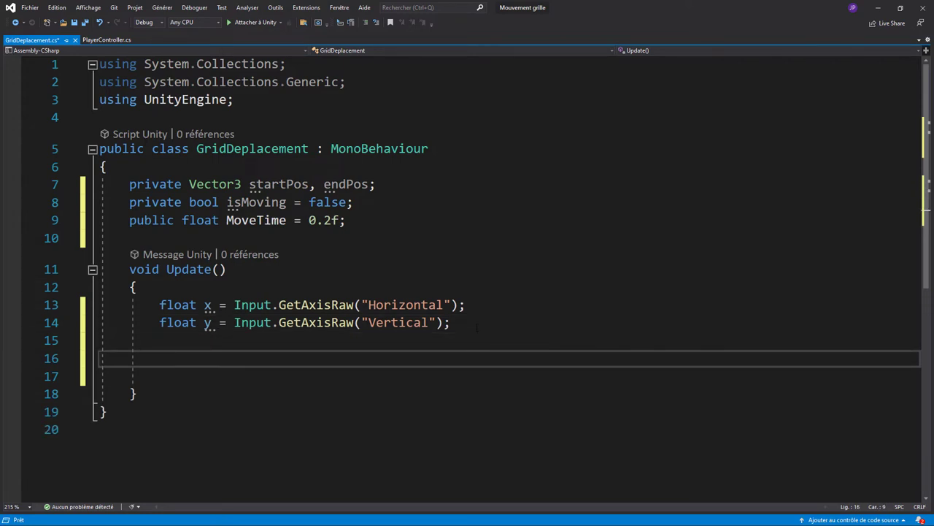
text(if()
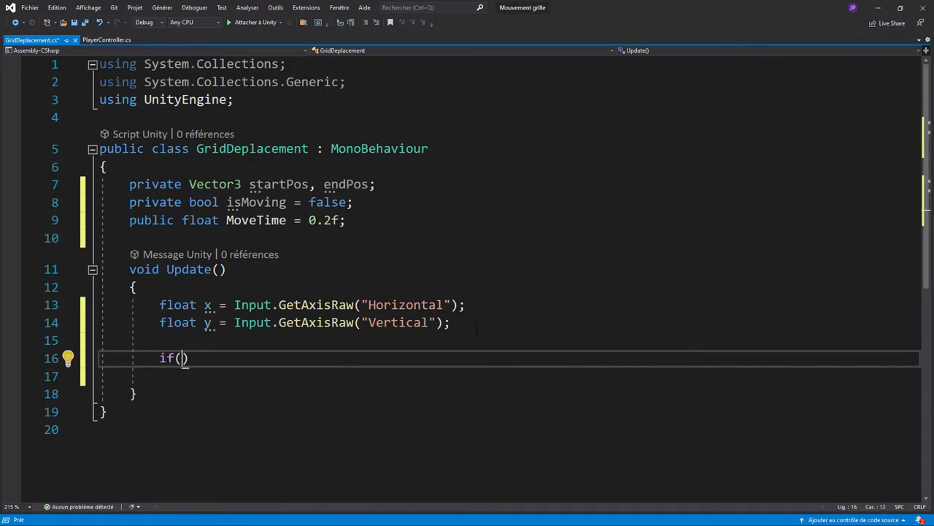
text(!is)
key(Tab)
text())
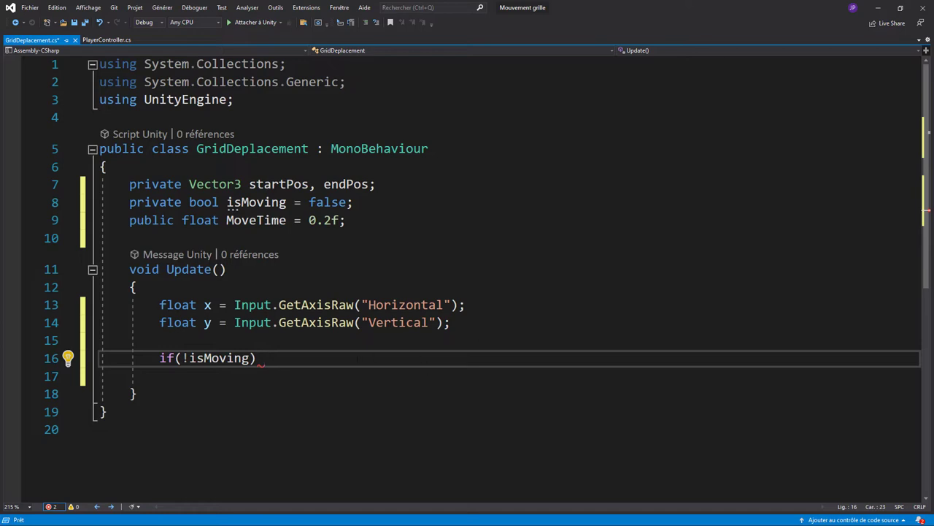
click(225, 392)
key(Return)
key(Return)
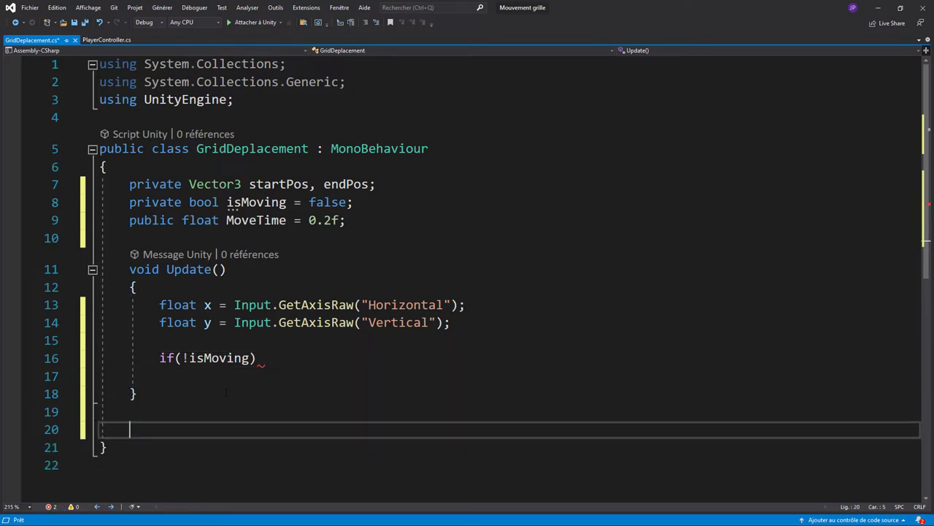
Step: Write 'IEnumerator MovePlayer(Vector3 dir)' with an empty brace body below Update
text(IEnume)
key(Tab)
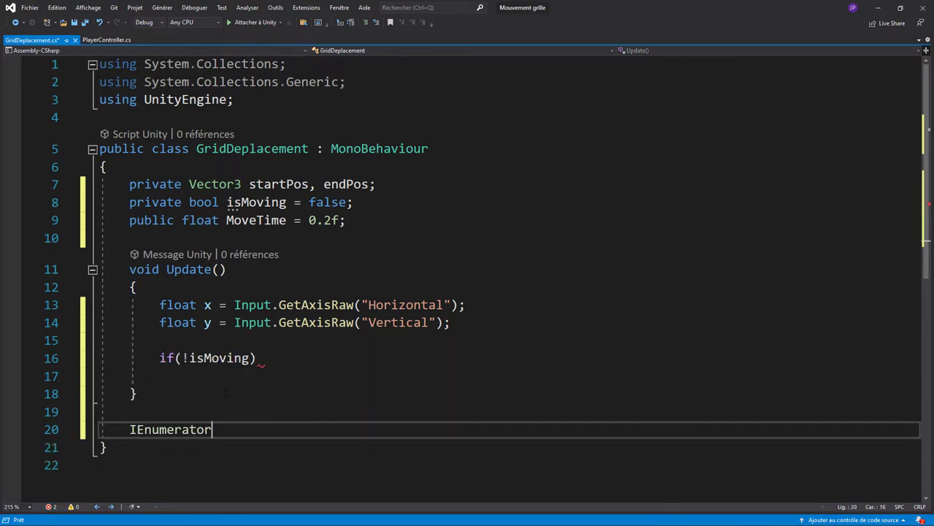
text( Move)
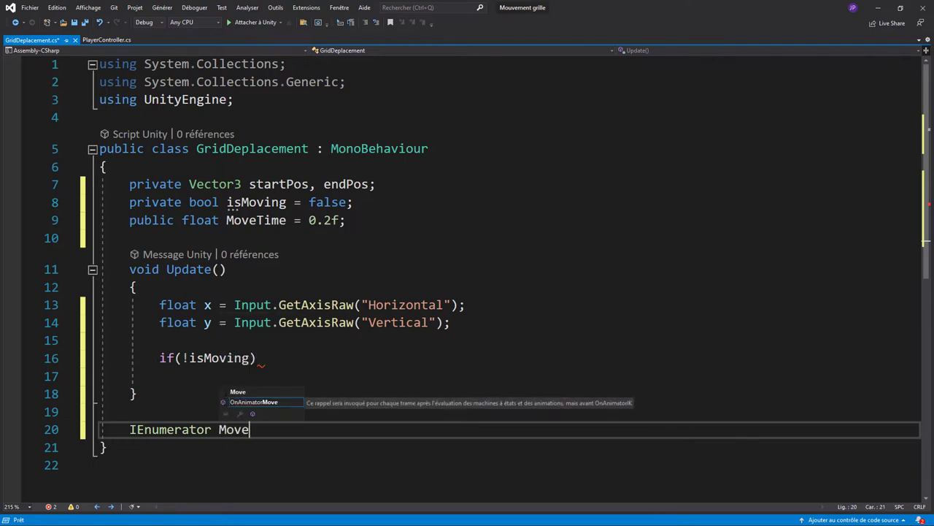
text(P)
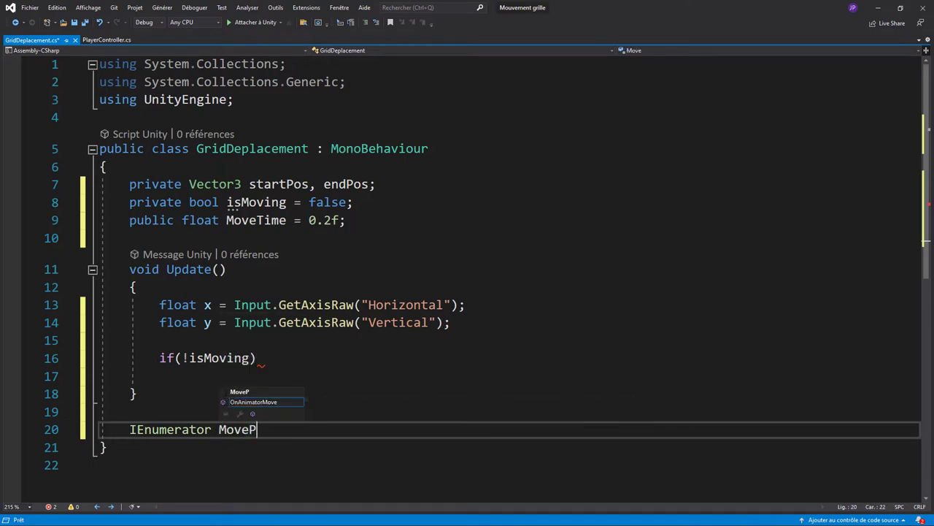
text(layer()
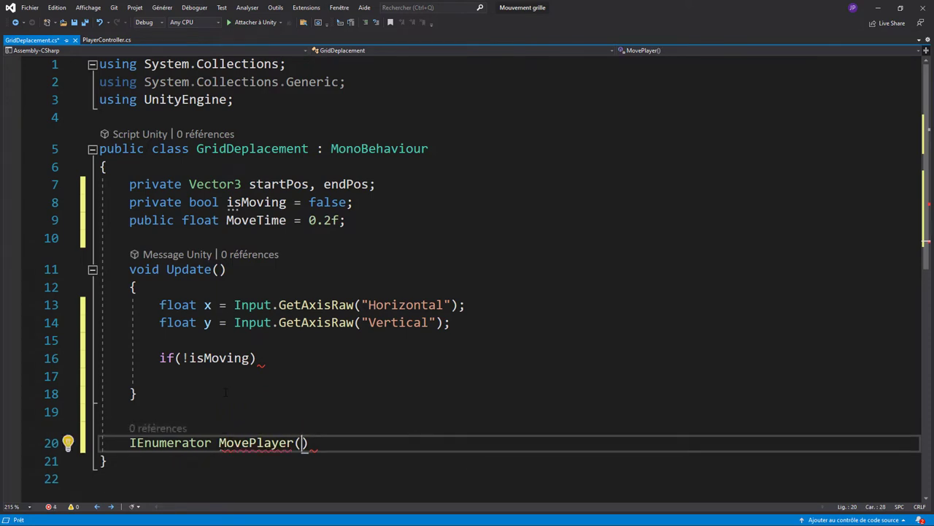
text(vec)
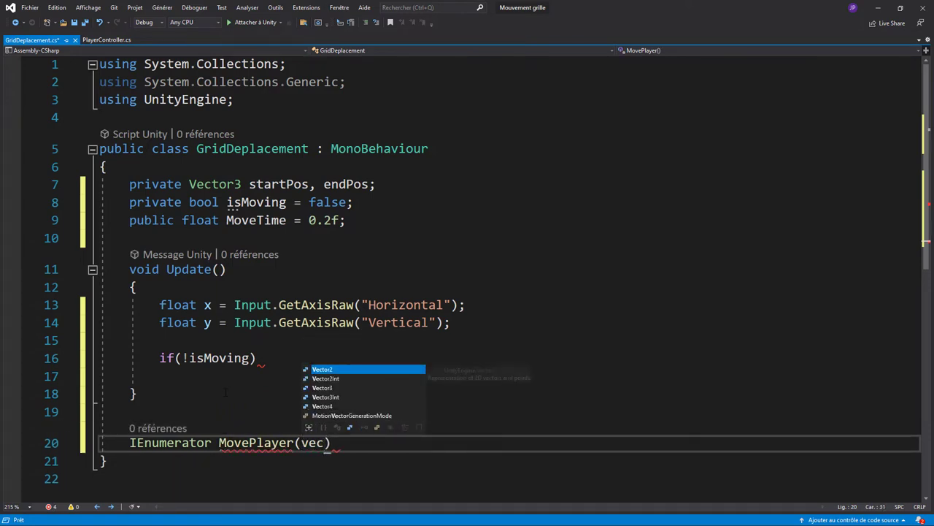
key(Tab)
key(BackSpace)
text(3 )
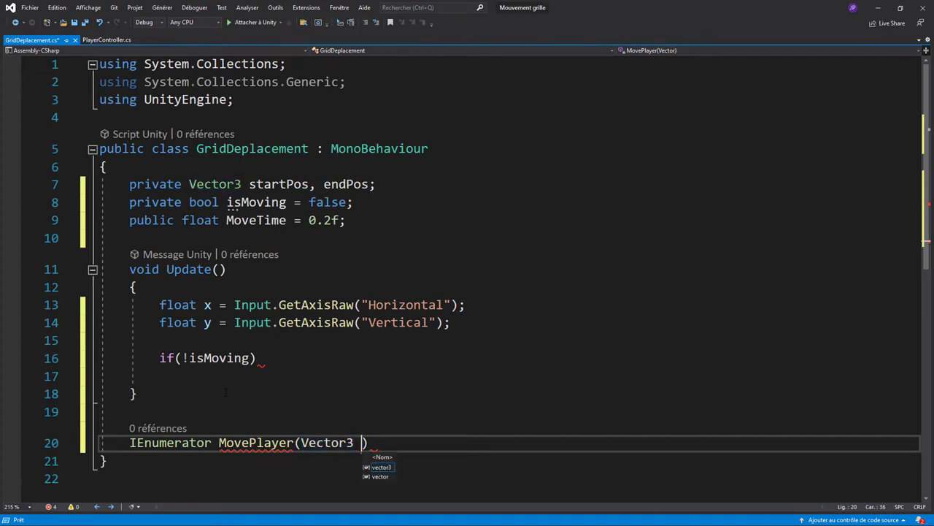
text(dir))
key(Return)
text({)
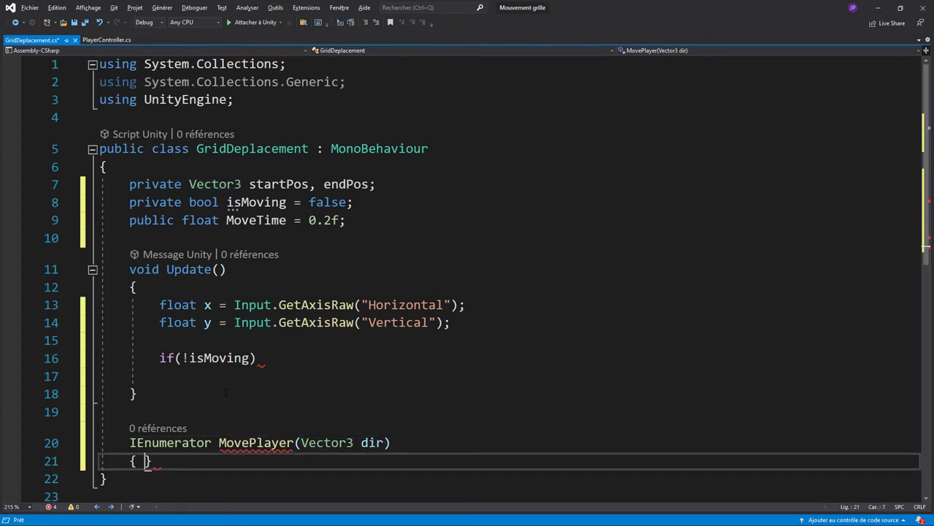
key(Return)
scroll(274, 326, down, 1)
scroll(274, 327, down, 1)
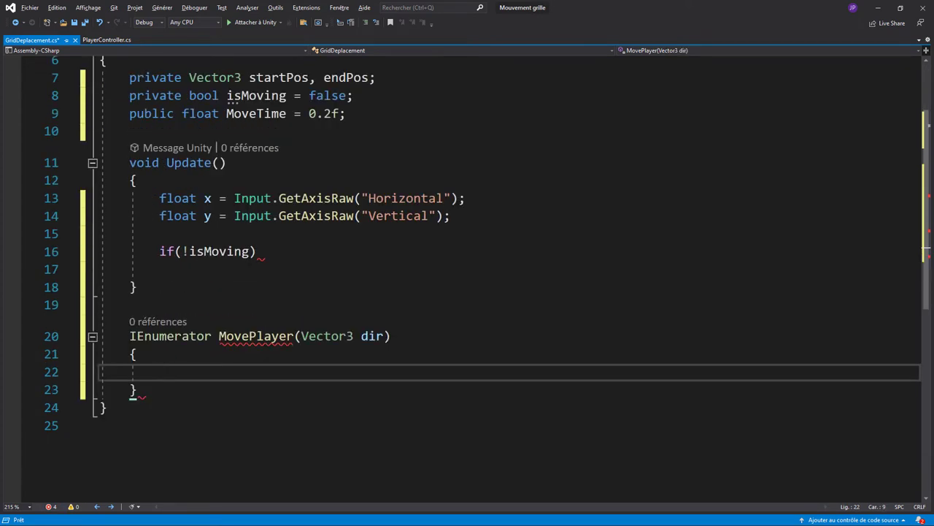
click(249, 251)
Step: After if(!isMoving) on line 16, add 'StartCoroutine(MovePlayer(new Vector3(x, y, 0f)));'
text() )
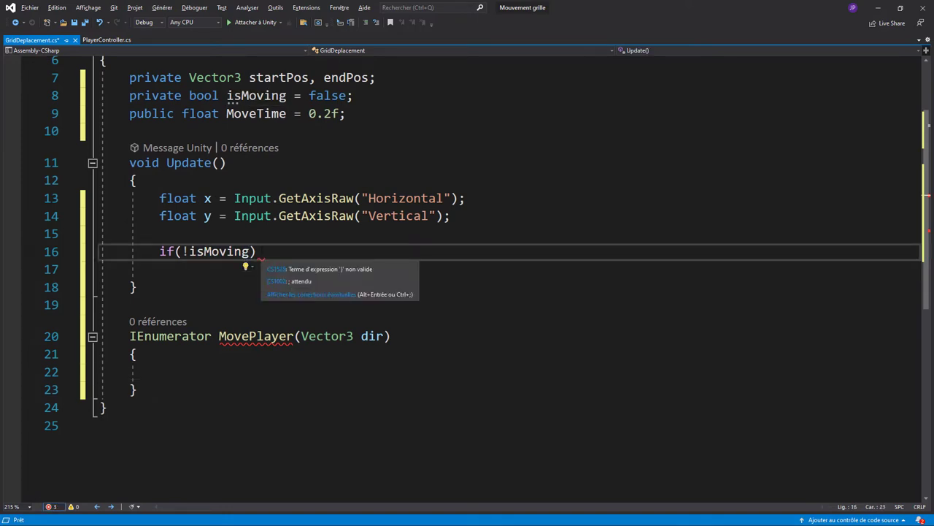
text(star)
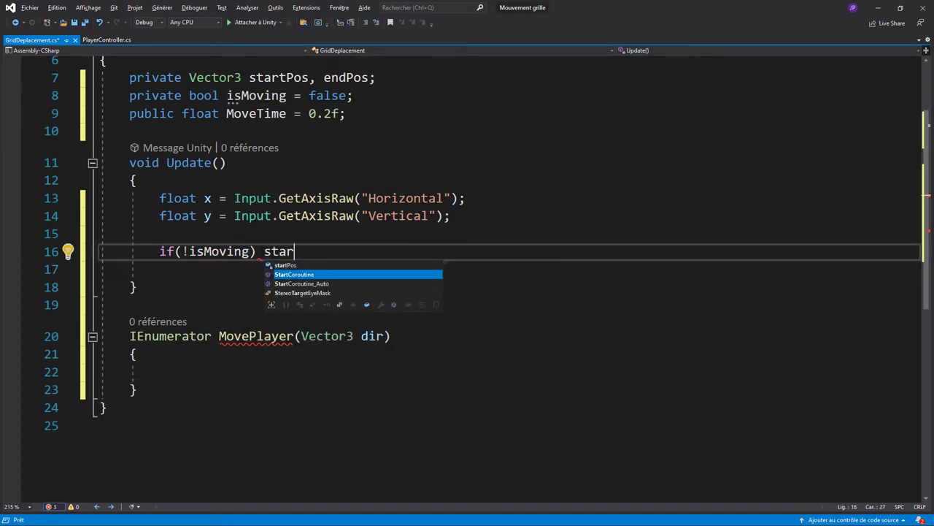
key(Tab)
text((M)
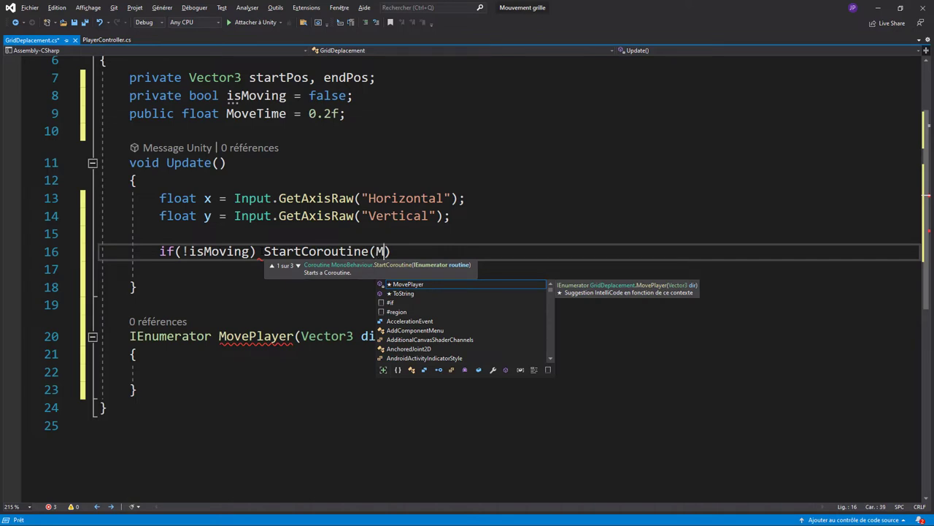
text(ove)
key(Tab)
text(()
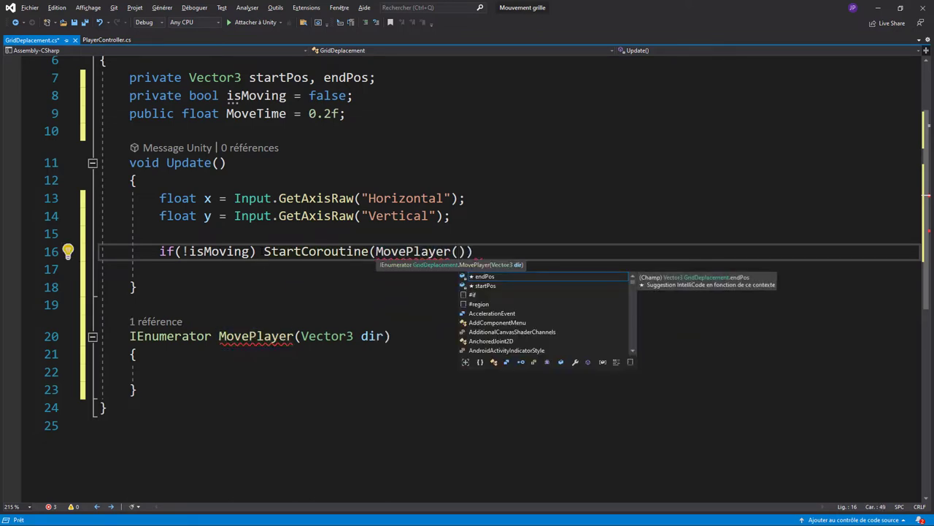
text(new vec)
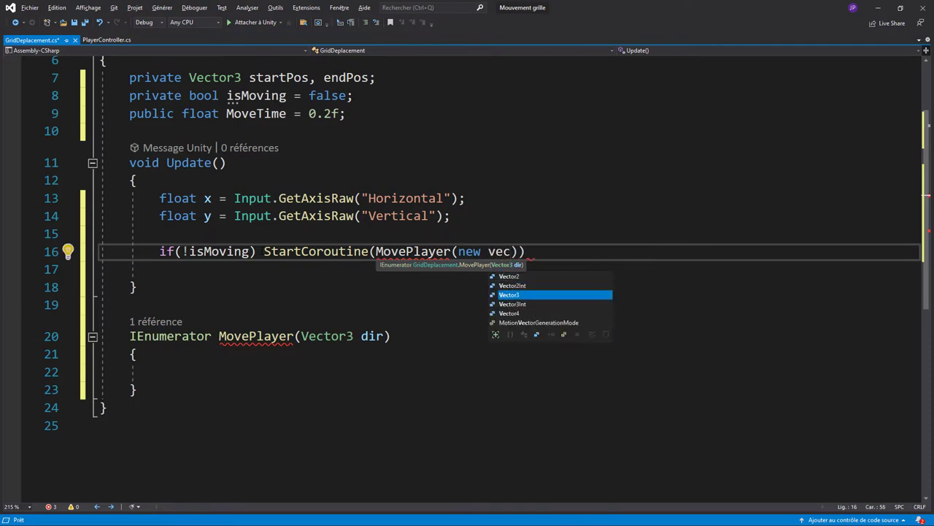
key(Tab)
text(()
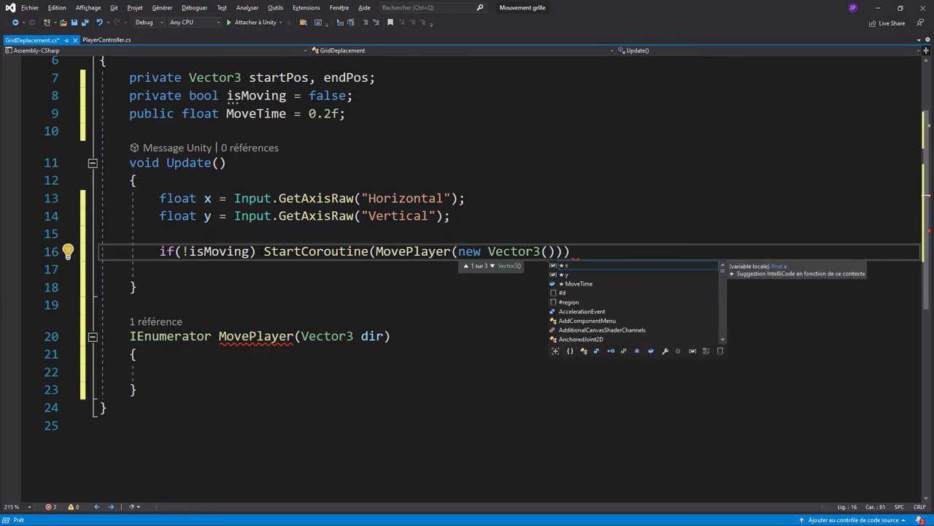
text(x, y, )
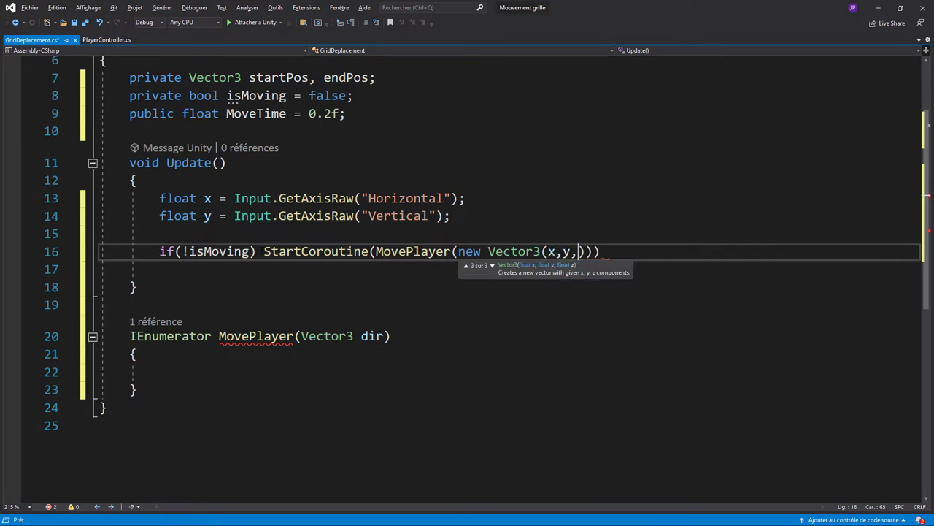
text(0f))
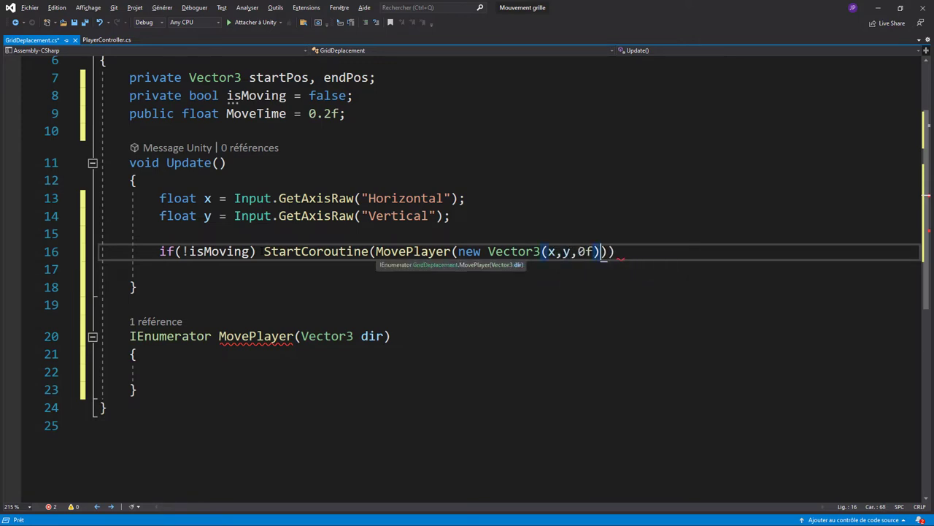
text());)
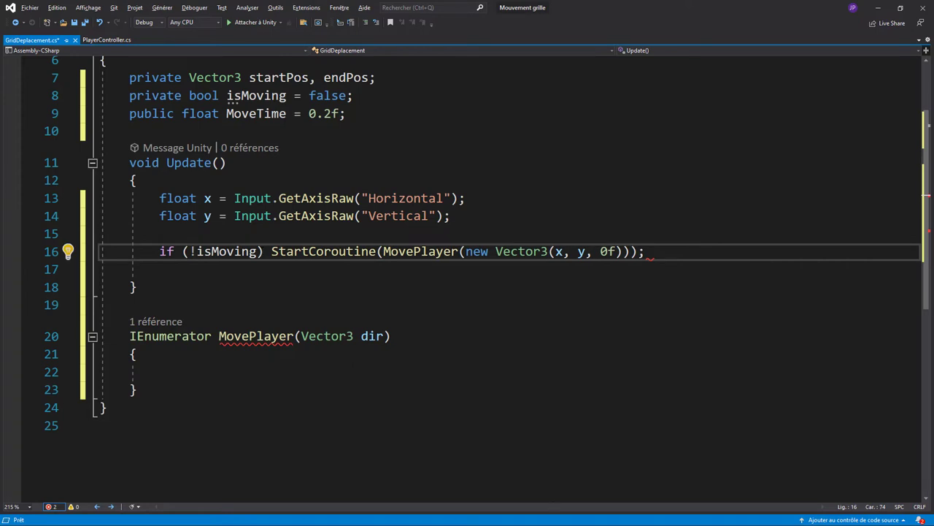
Step: Inside MovePlayer, set isMoving = true; and declare float nextMove = 0f;
click(199, 370)
scroll(240, 377, down, 2)
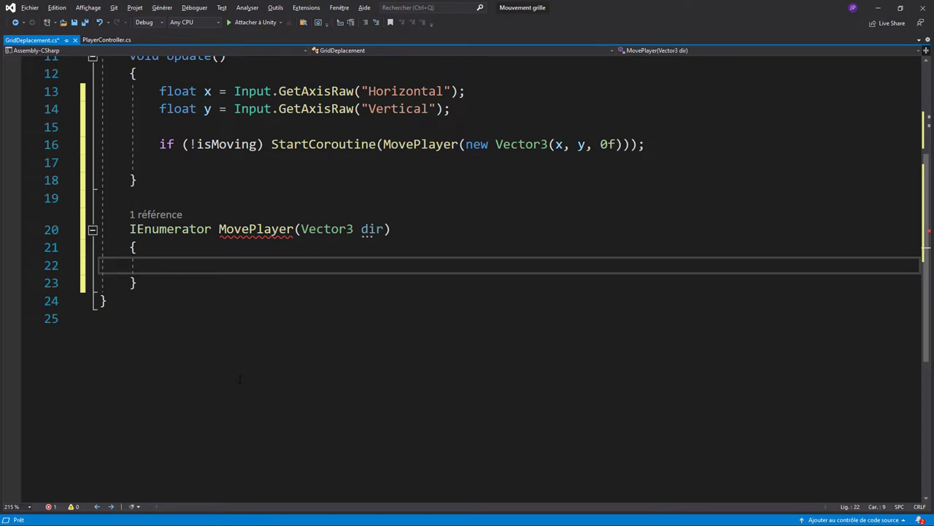
text(is)
key(Tab)
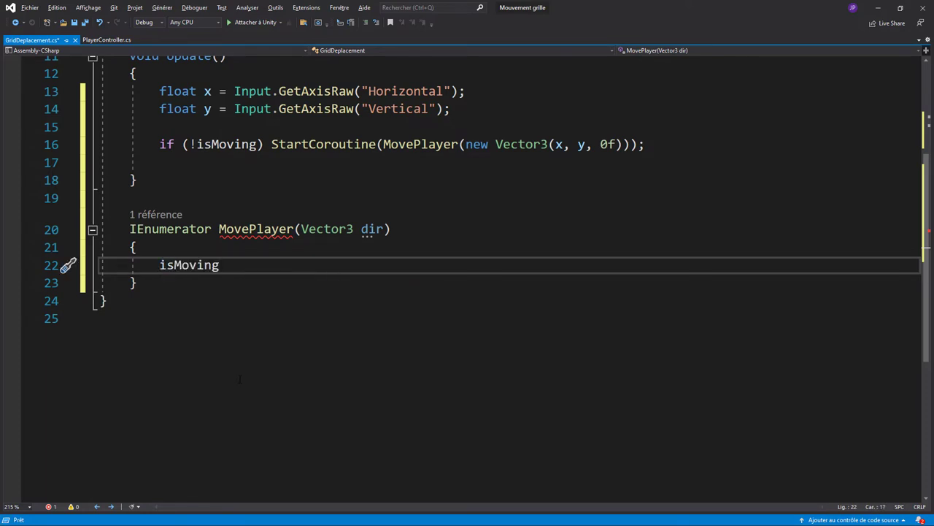
text(= tru)
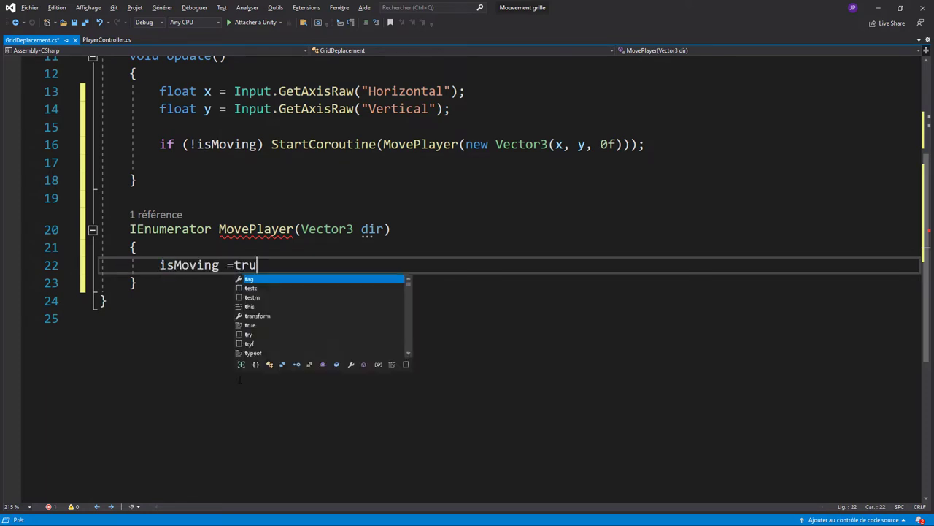
text(e;)
key(Return)
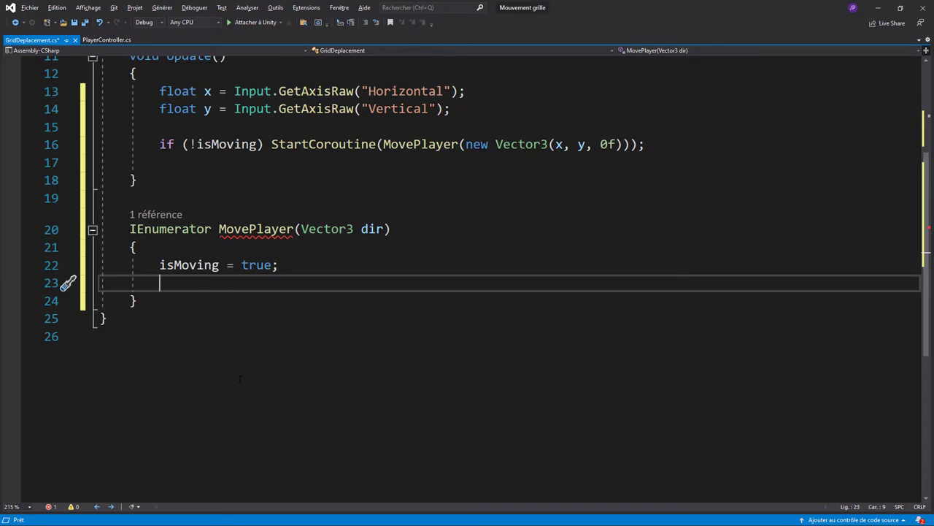
text(float )
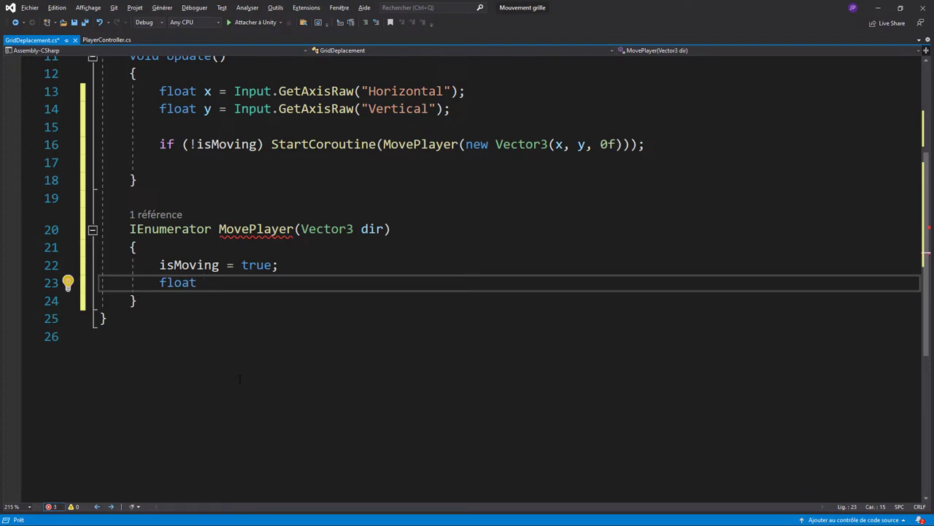
text(new)
key(BackSpace)
text(xtM)
text(ove = 0)
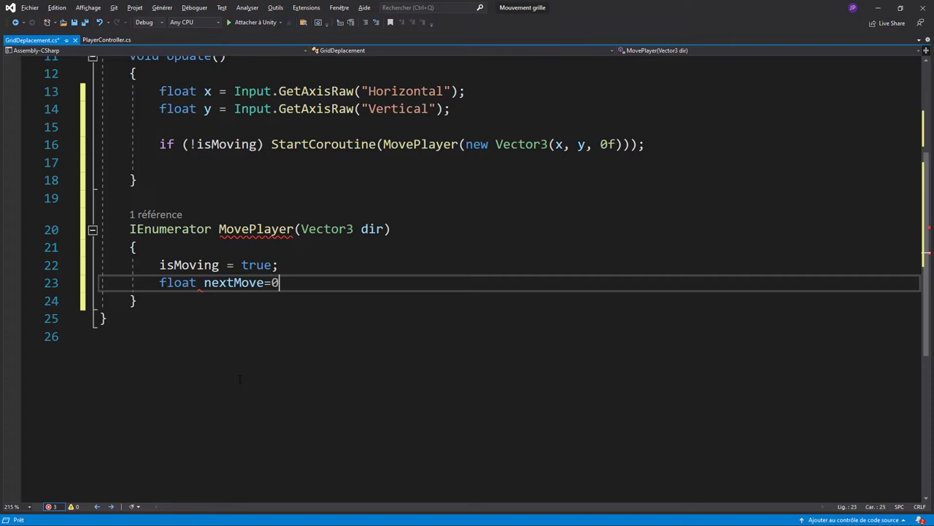
text(f;)
key(Return)
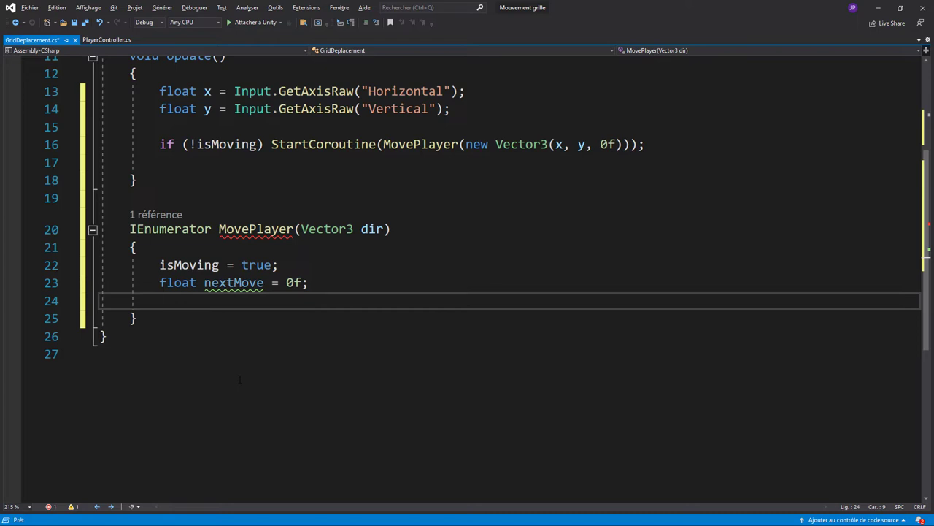
Step: Assign startPos = transform.position; on the next line
text(st)
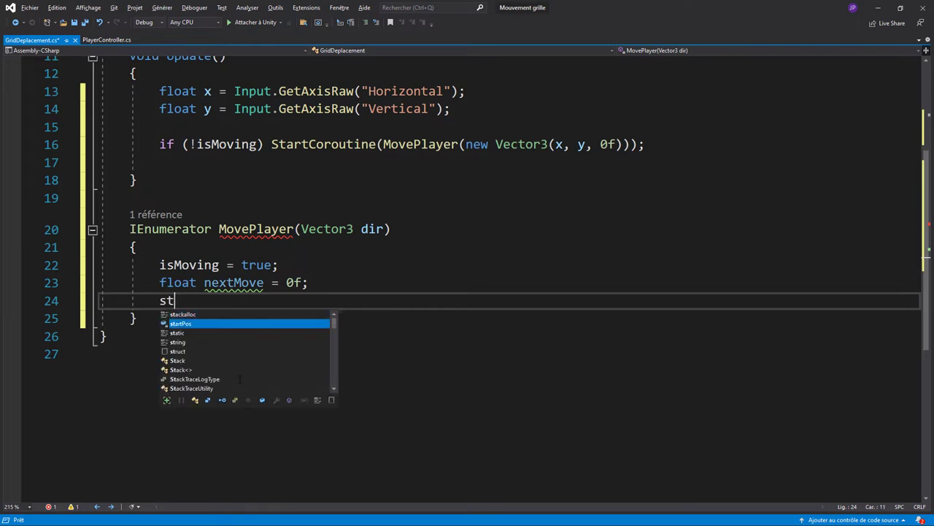
text(artPos)
key(ctrl+shift+Left)
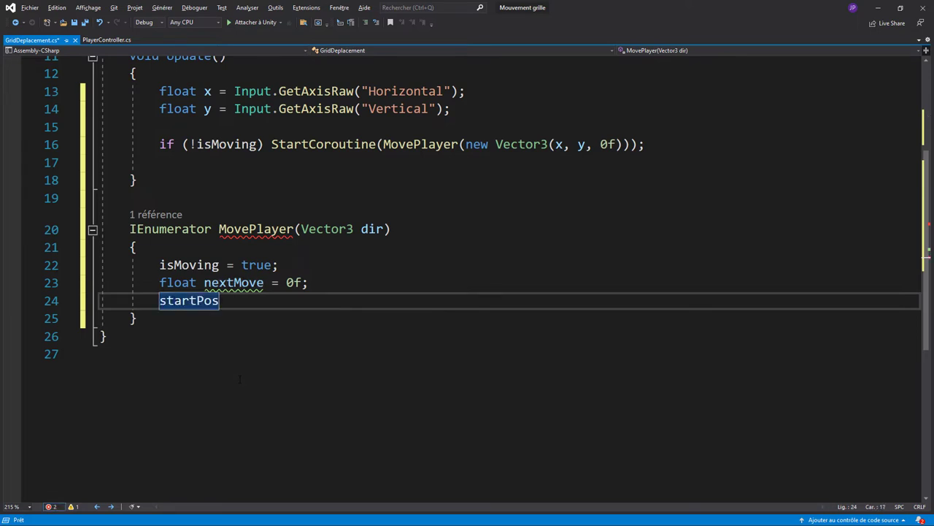
text( = tr)
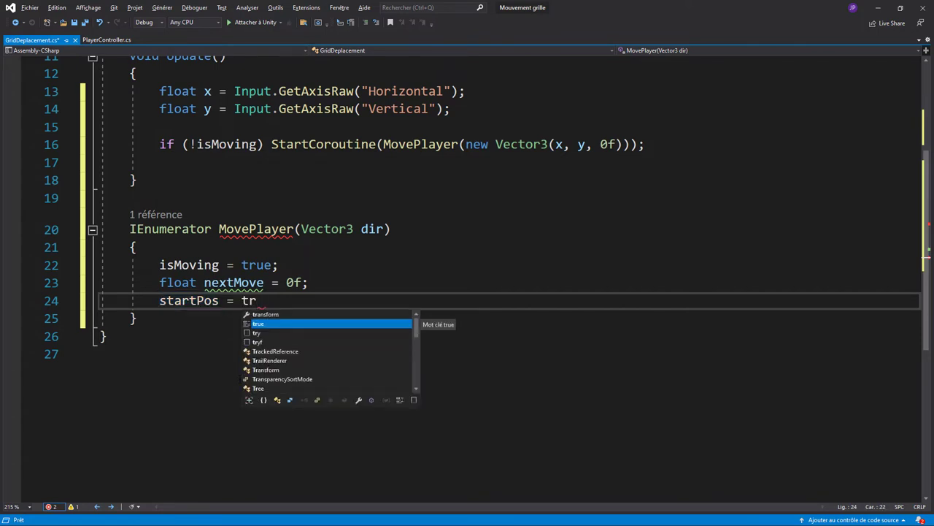
key(Tab)
text(.position)
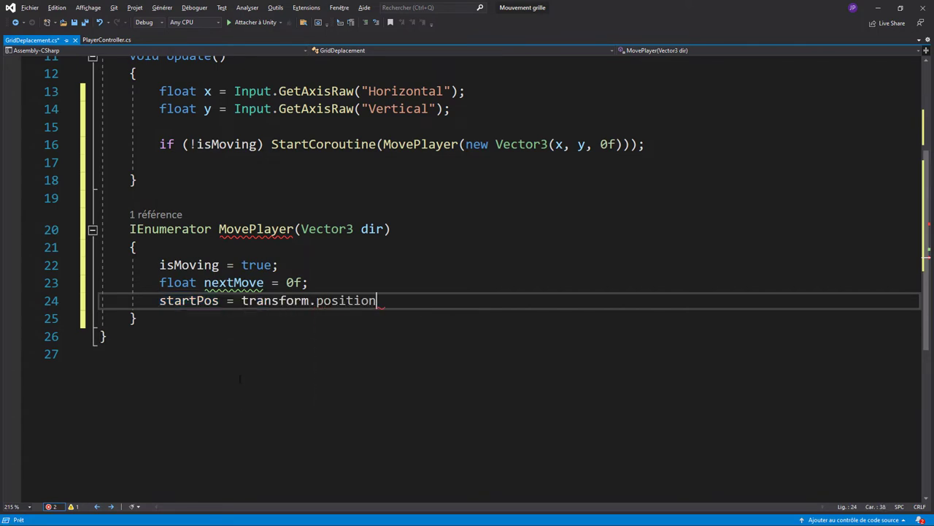
text(;)
key(Return)
Step: Add endPos = startPos + dir; followed by two blank lines
text(end)
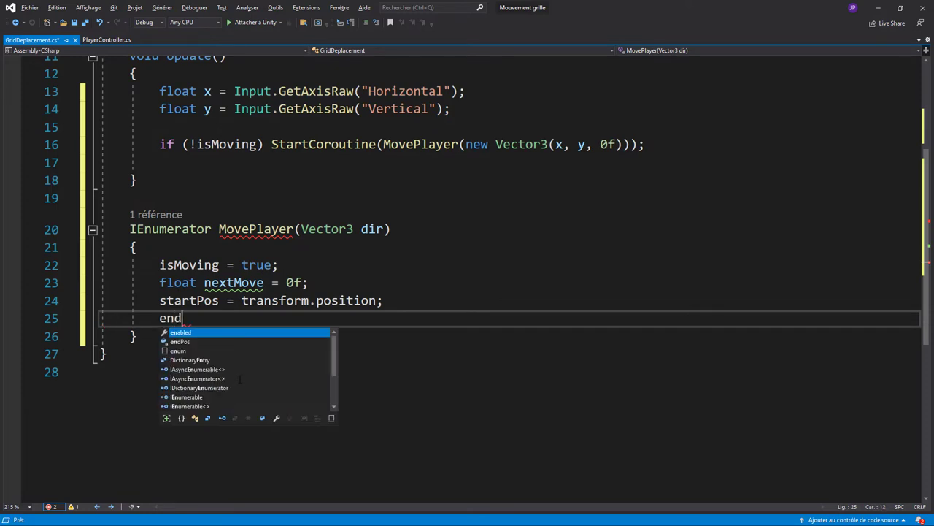
key(Tab)
text(=)
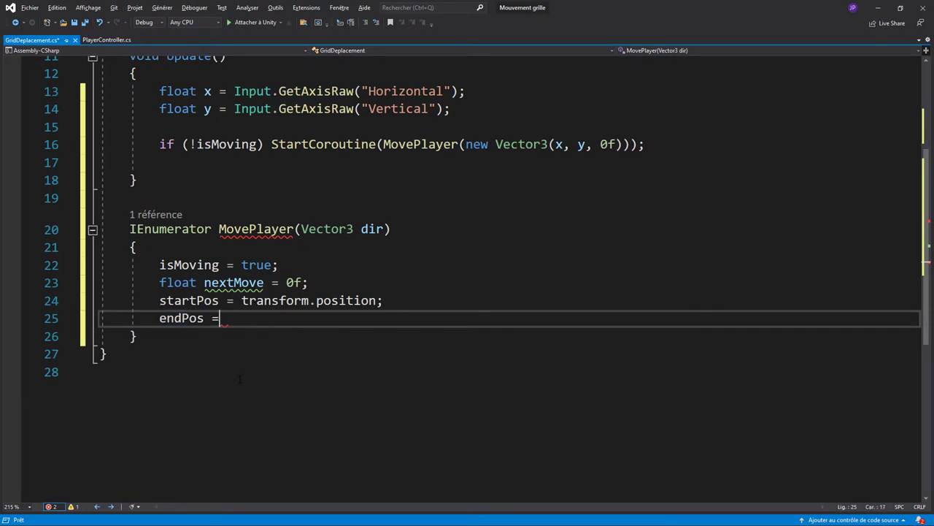
text( st)
key(Tab)
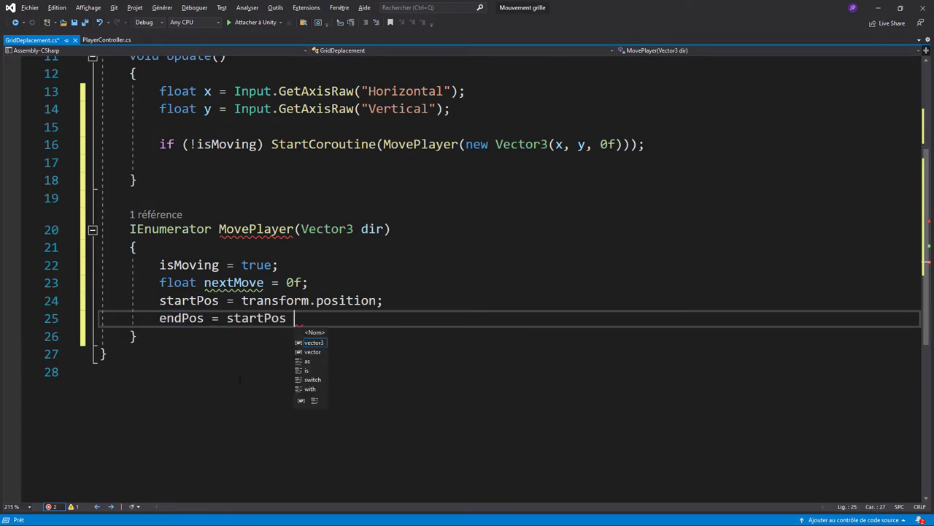
text(+ )
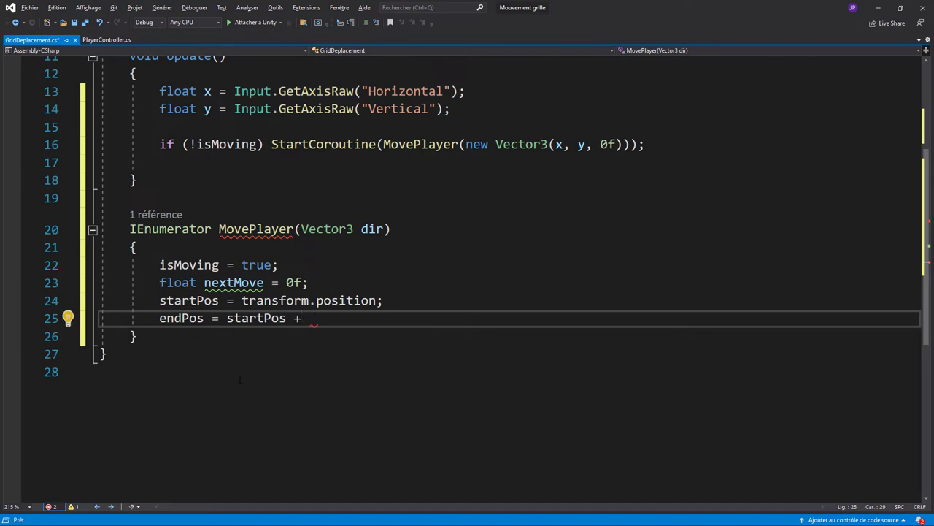
text(dir;)
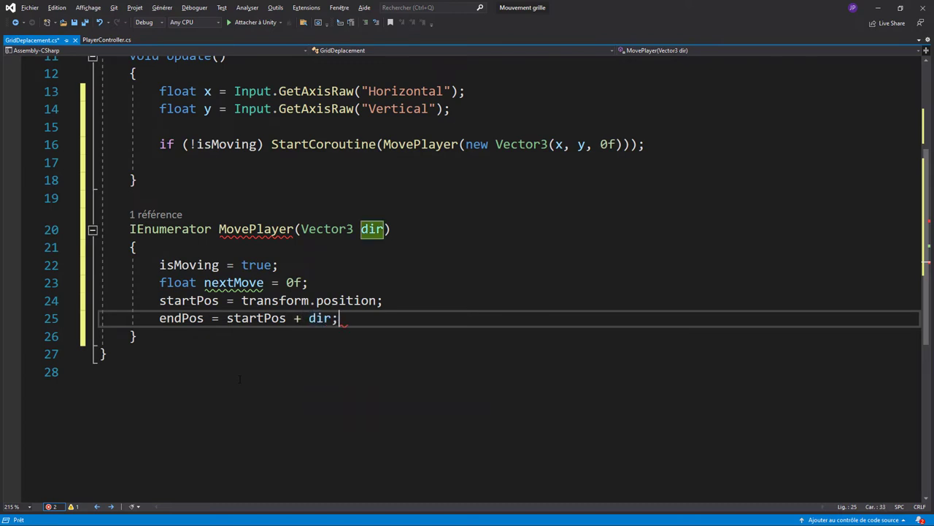
key(Return)
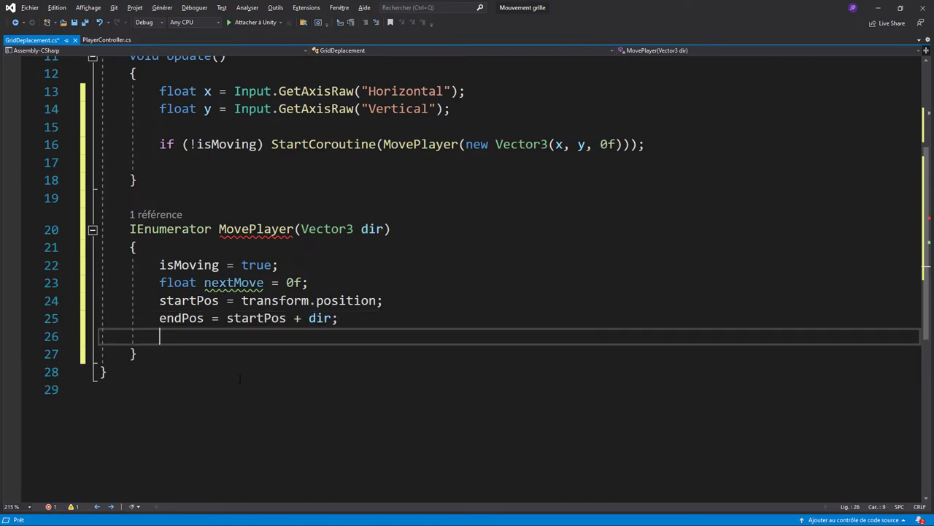
key(Return)
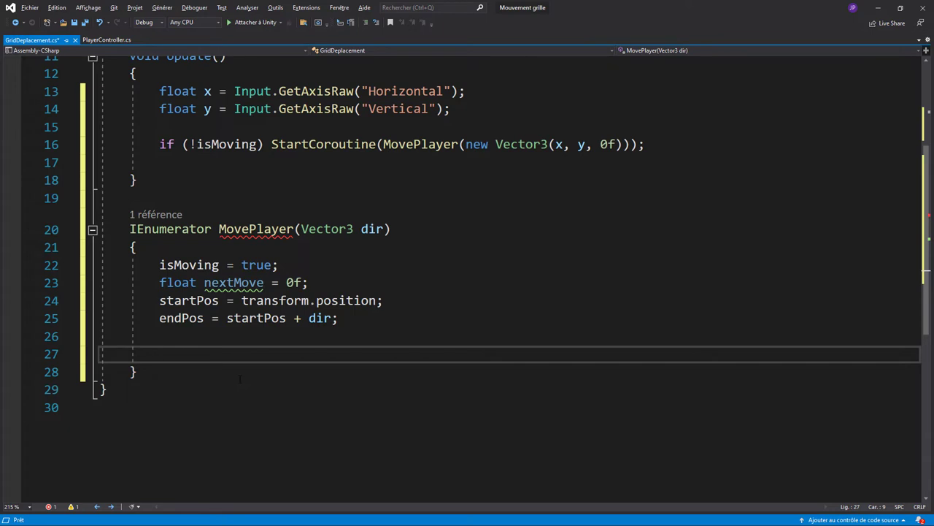
Step: Open a while(nextMove < MoveTime) loop with its opening brace
text(wh)
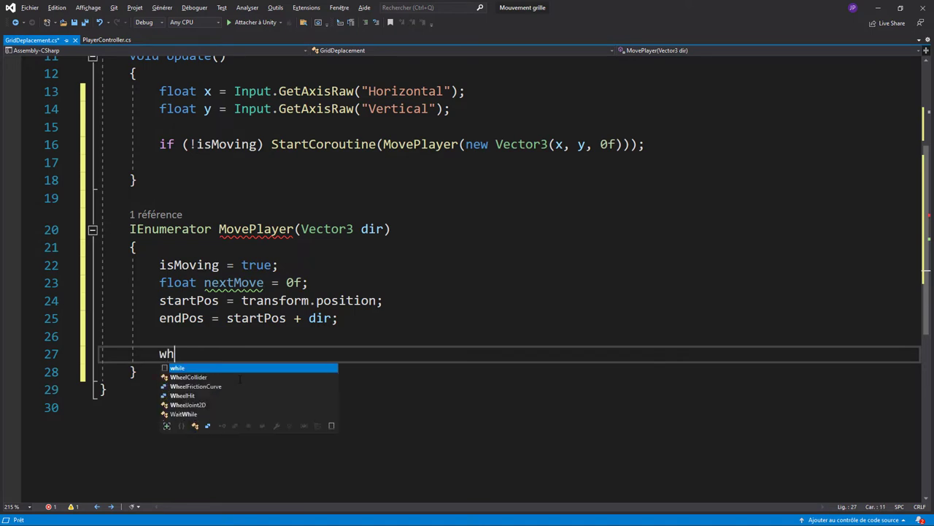
text(ile)
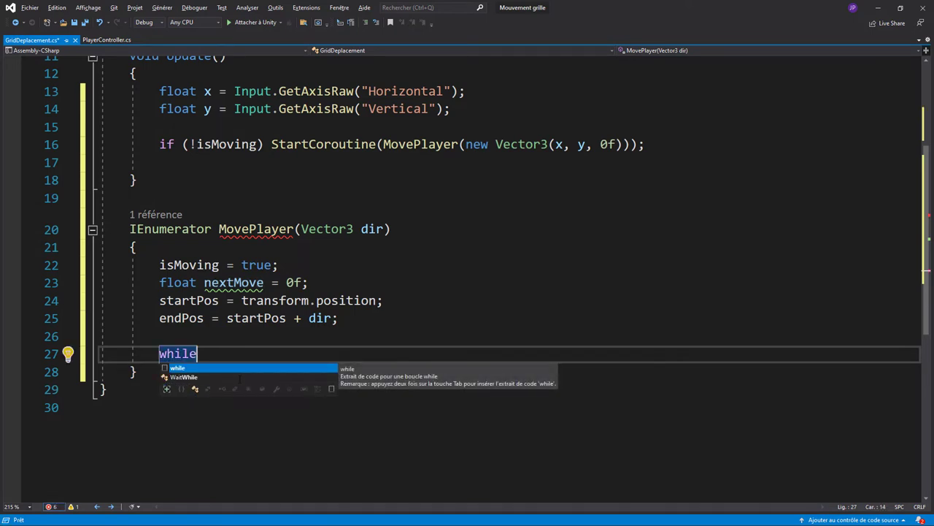
text((ne)
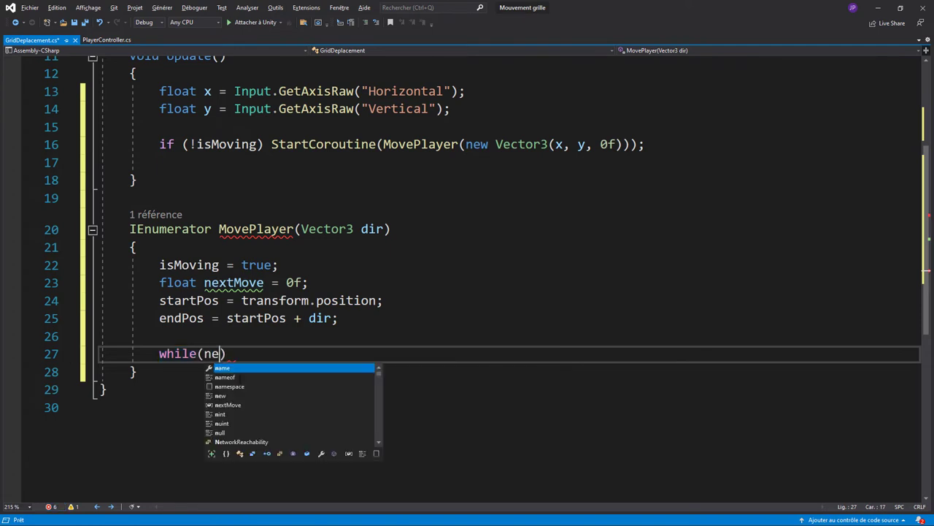
key(Tab)
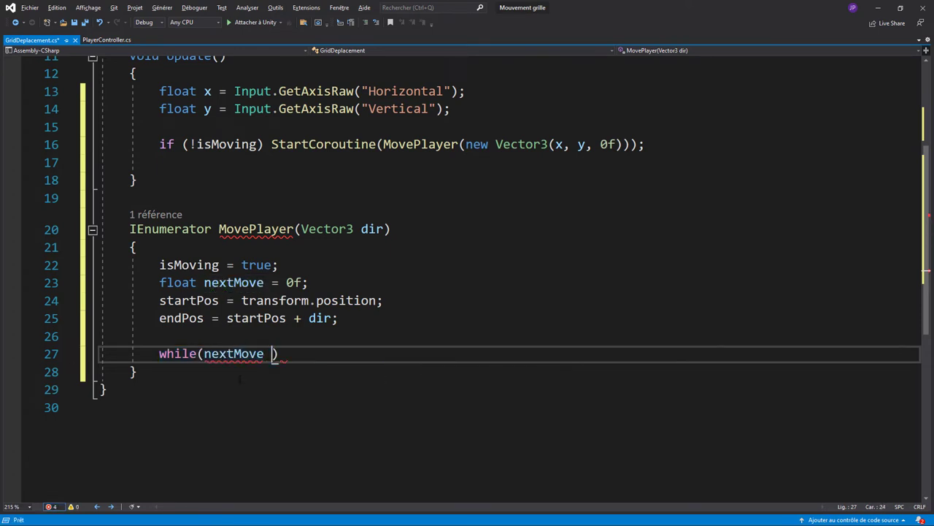
text(< move)
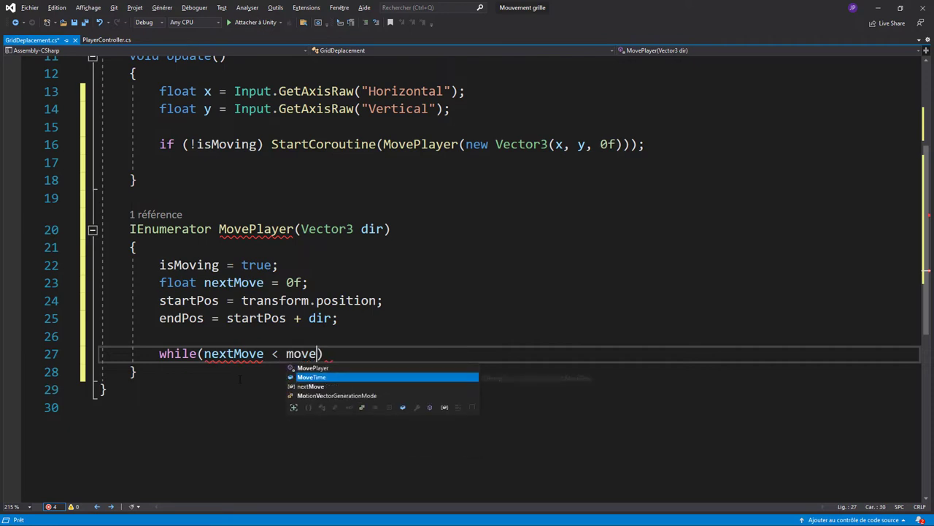
text())
key(Return)
text({)
key(Return)
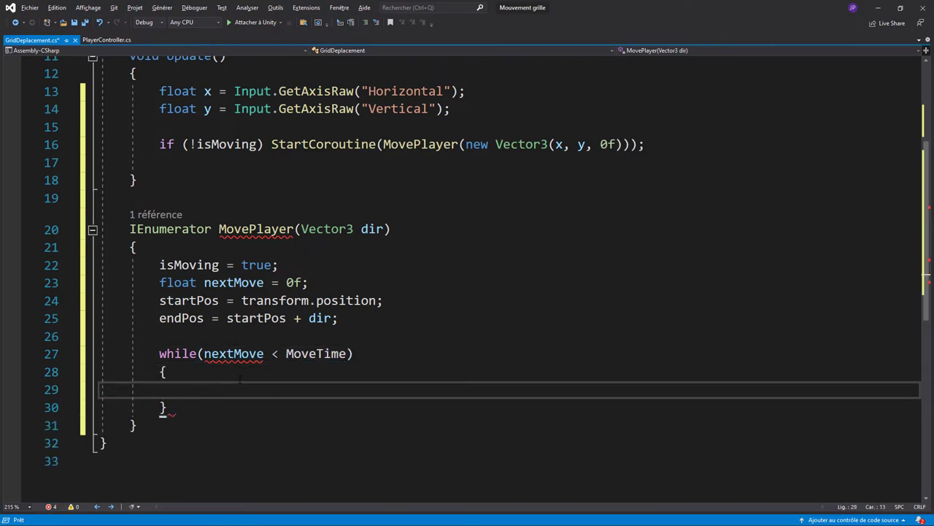
Step: In the loop body, write transform.position = Vector3.Lerp(startPos, endPos, nextMove / MoveTime);
text(tr)
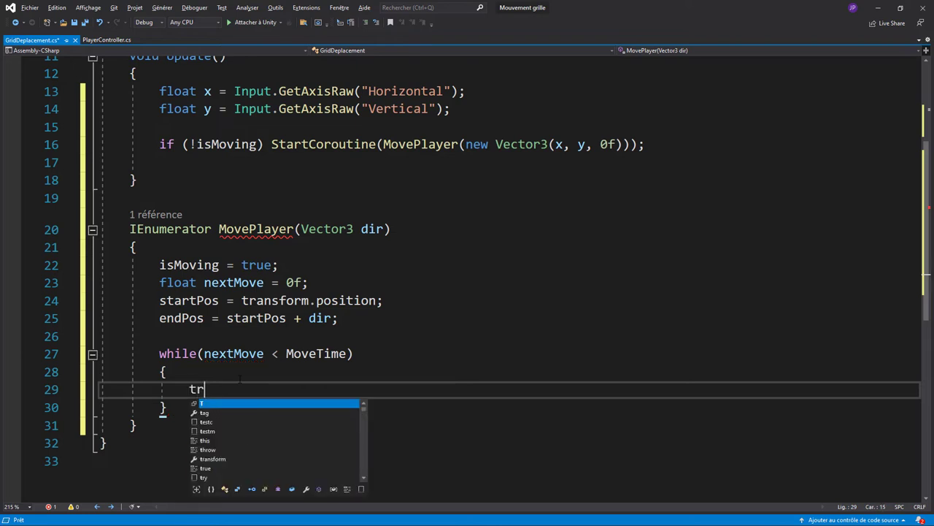
text(a)
key(Tab)
text(.po)
key(Tab)
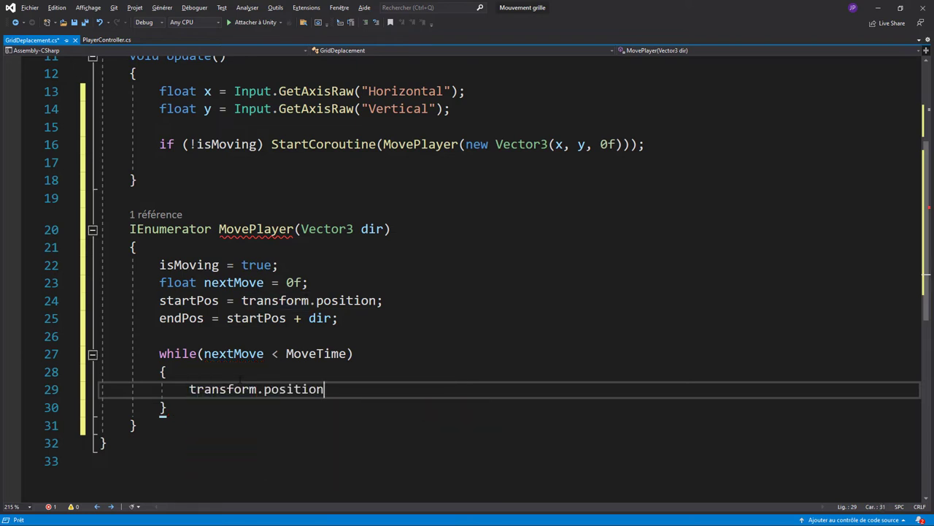
text( = vec)
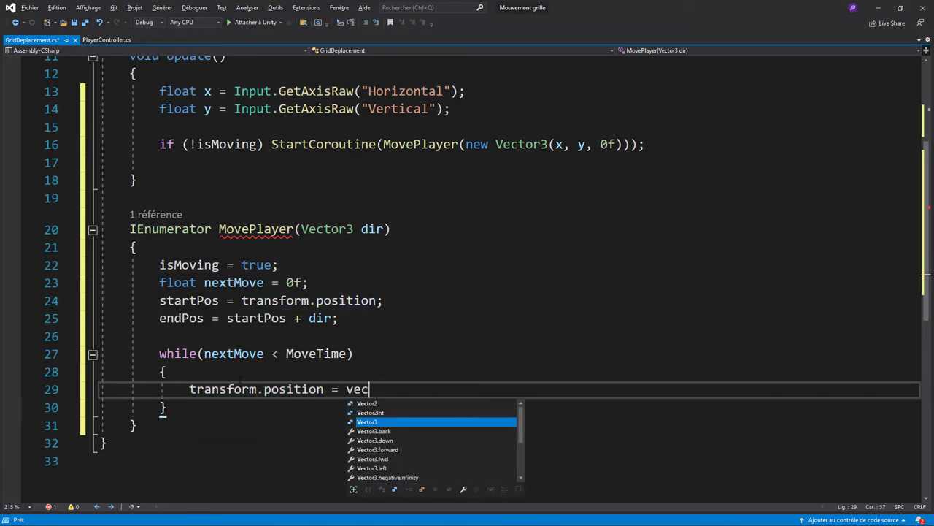
key(Tab)
text(.le)
key(Down)
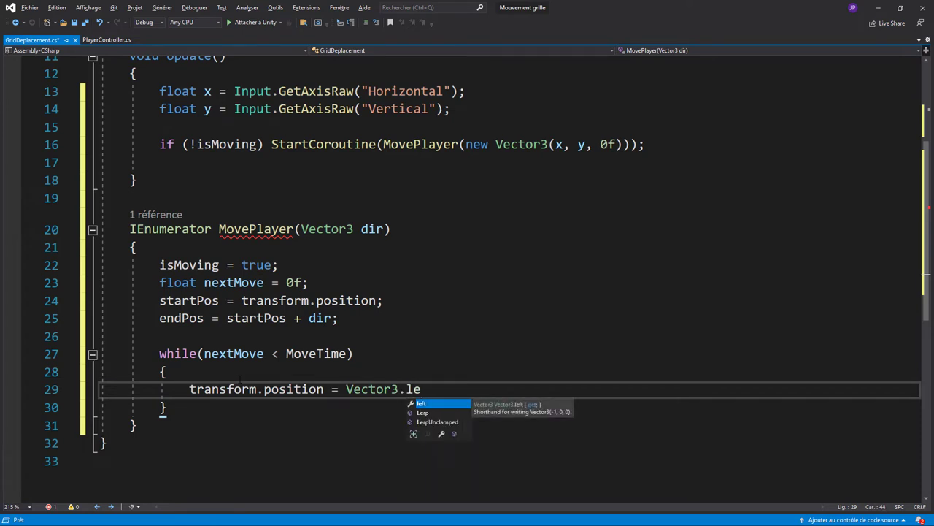
key(Tab)
text(()
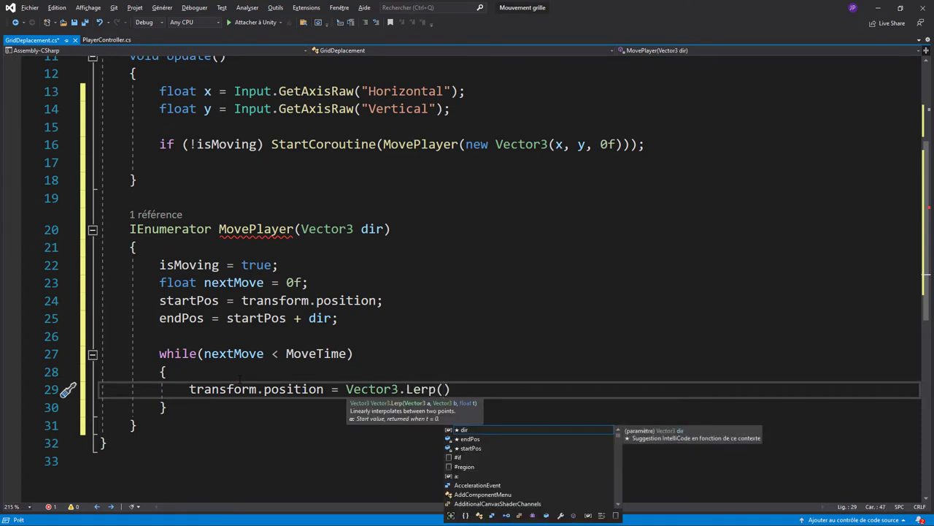
text(st)
key(Tab)
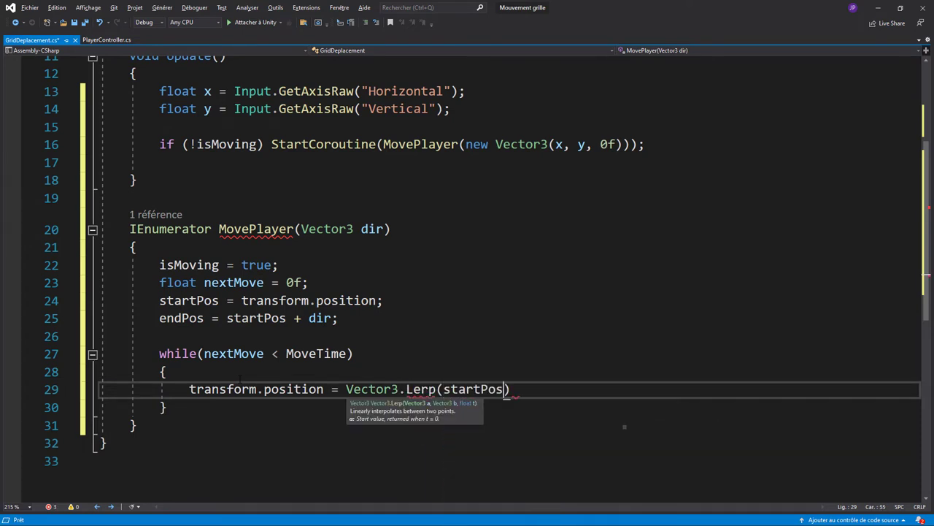
text(, end)
key(Tab)
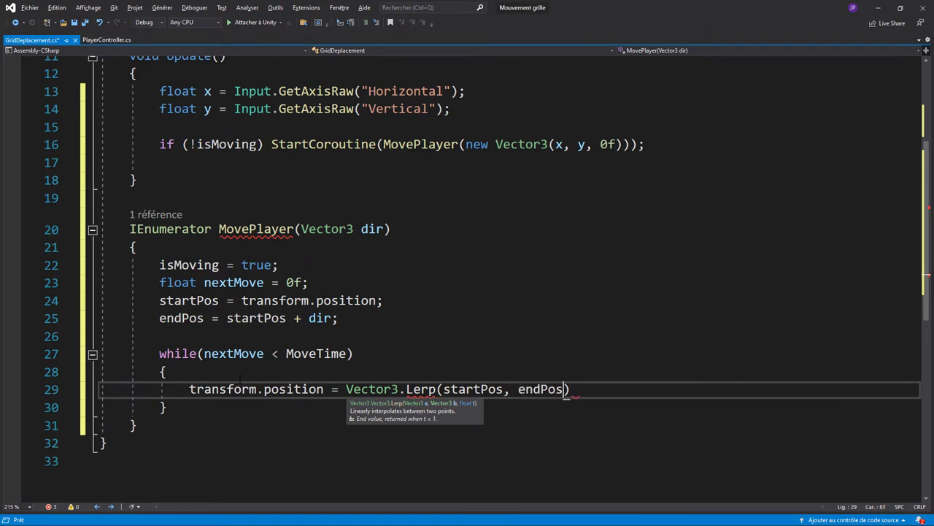
text(,)
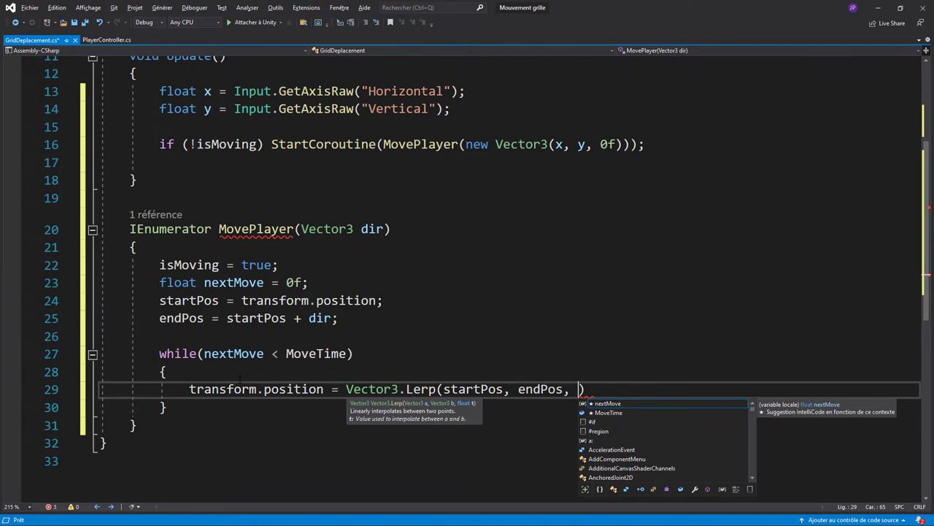
text(ne)
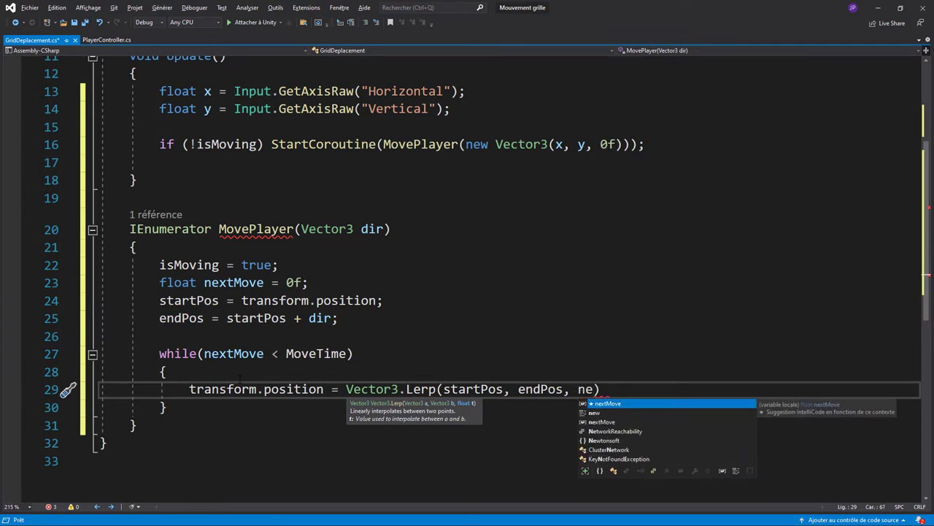
key(Tab)
text(/ )
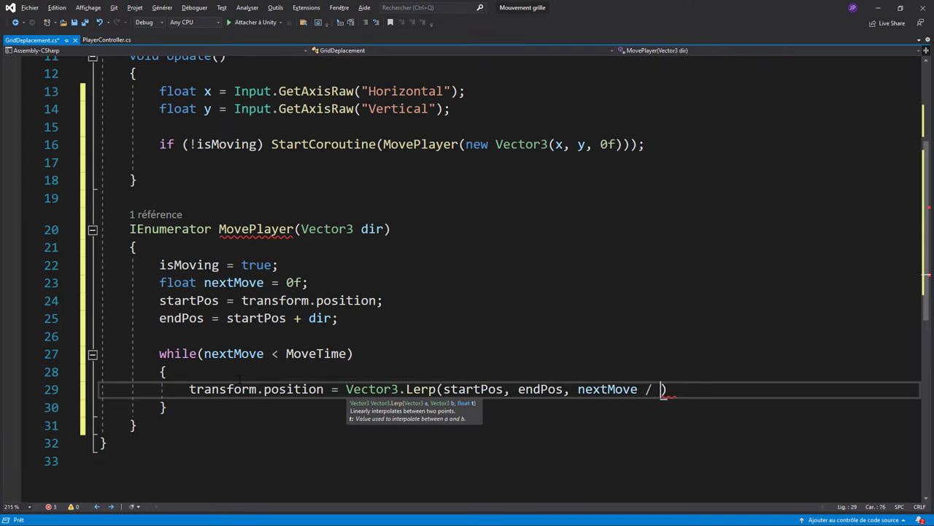
text(mov)
key(Tab)
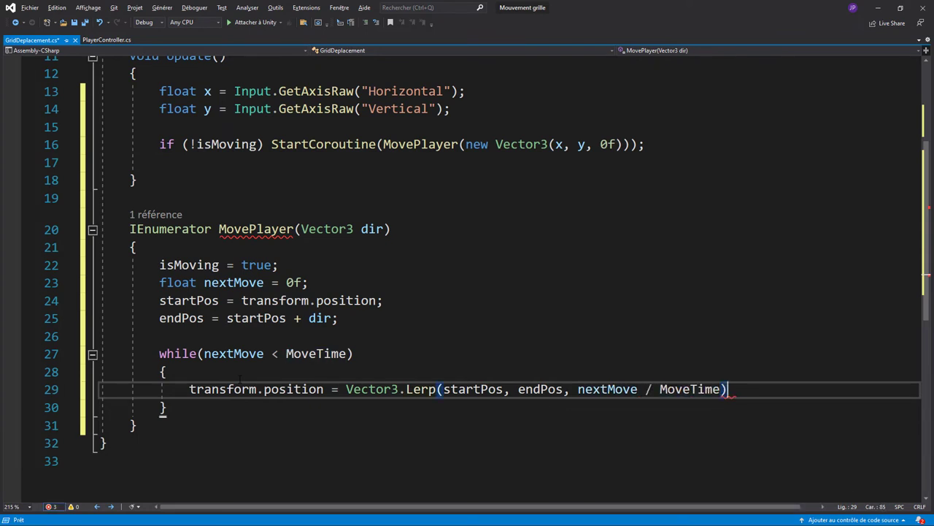
text(;)
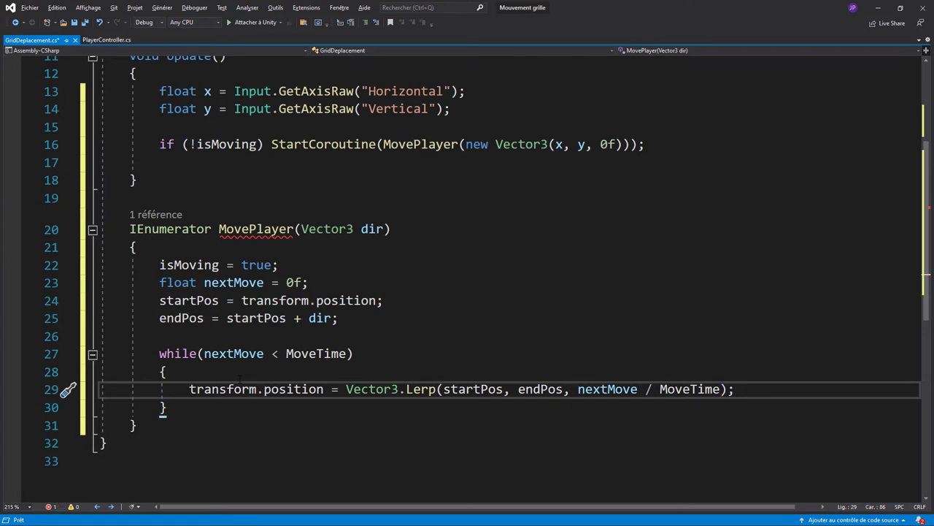
key(Return)
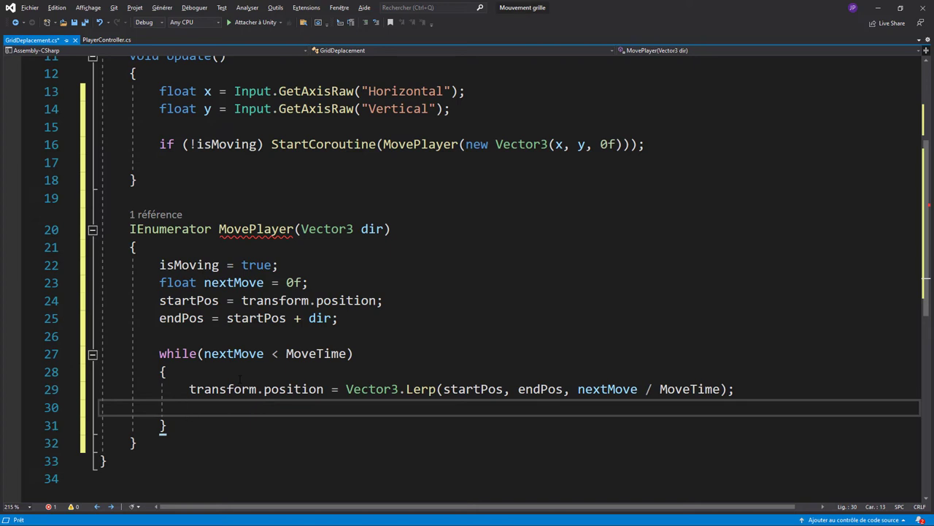
Step: Increment nextMove += Time.deltaTime; inside the while loop
text(ne)
key(Tab)
text(+=ti)
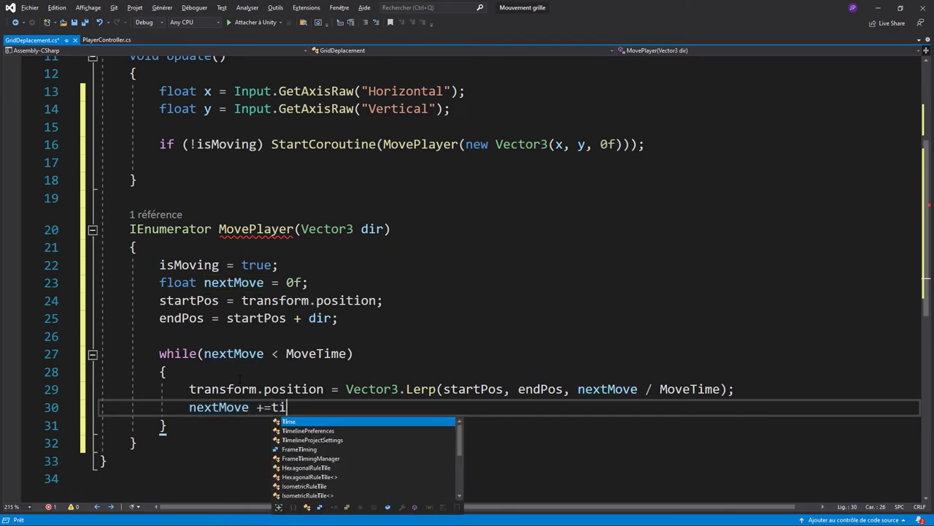
text(m)
key(Tab)
text(.d)
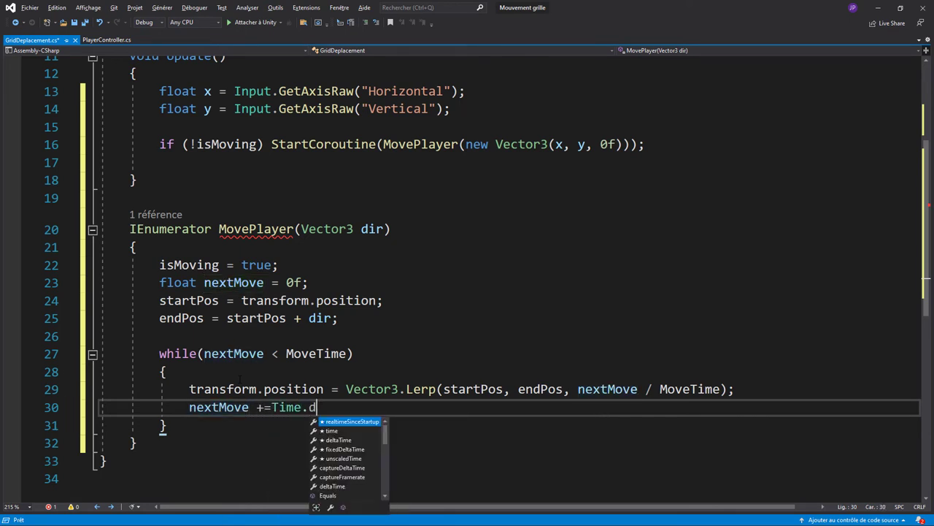
text(e)
key(Tab)
text(;)
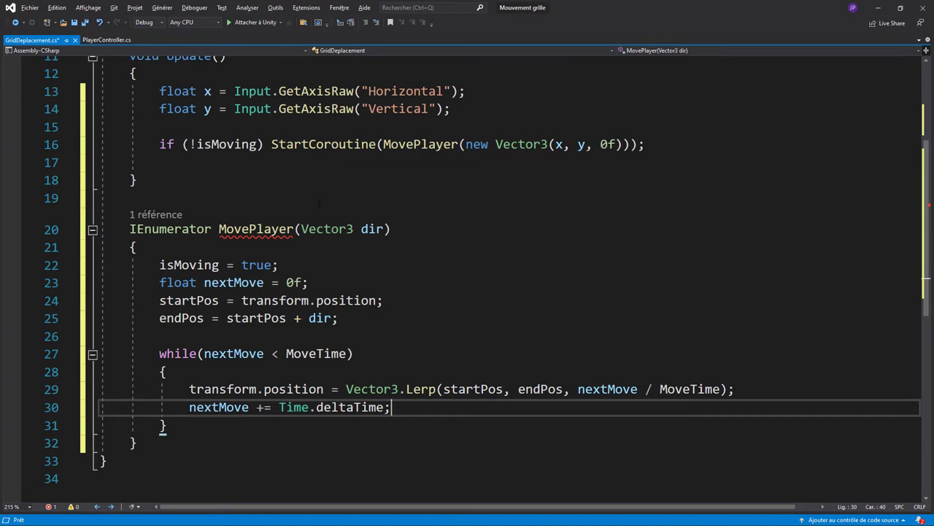
Step: Add yield return null; after the increment, then add blank lines below the loop
drag(159, 283, 310, 283)
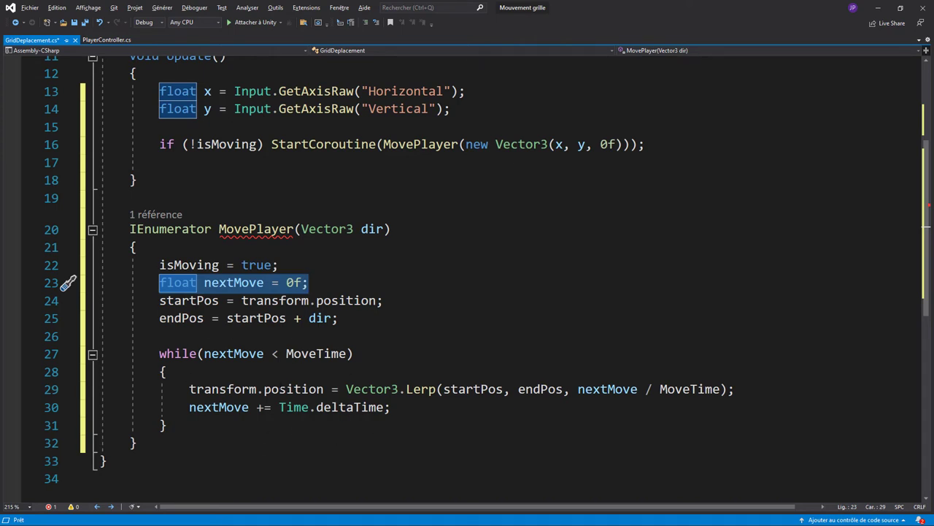
click(402, 408)
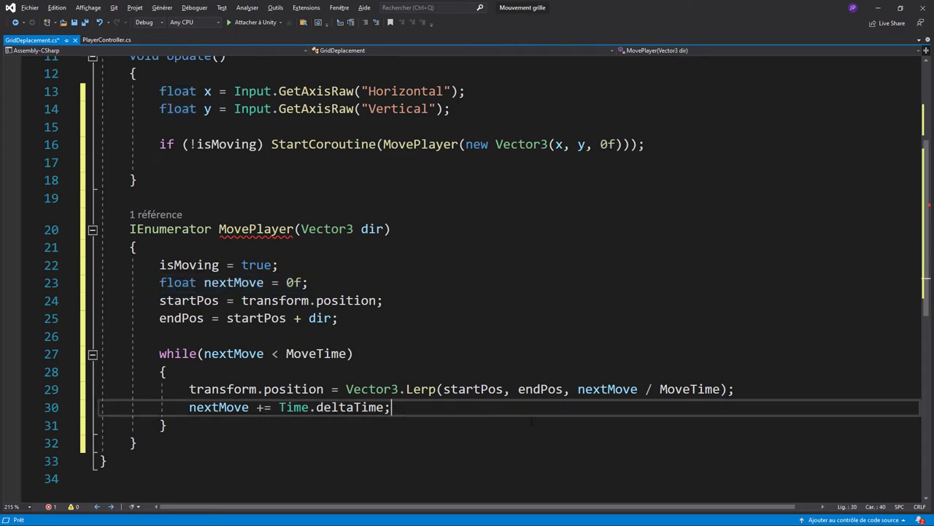
key(Return)
text(y)
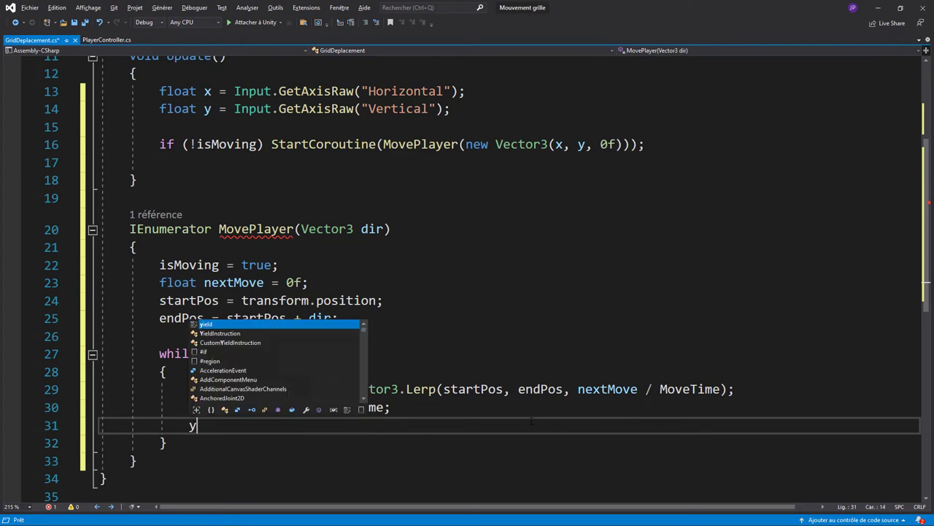
text(ei)
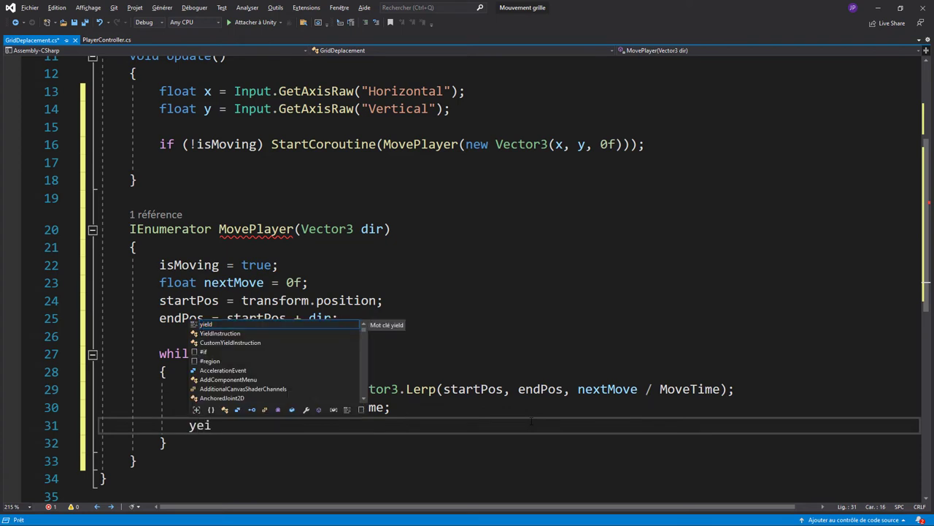
key(Tab)
text(retu)
key(Tab)
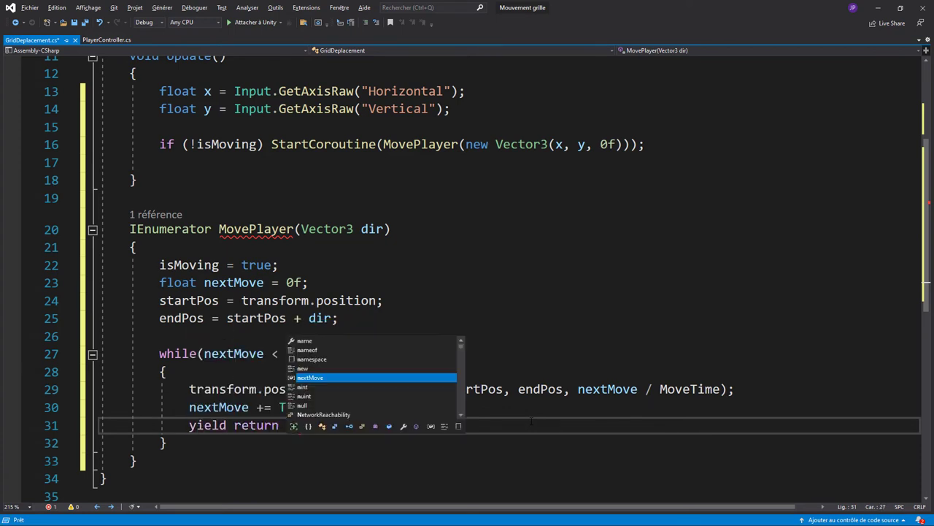
text(null;)
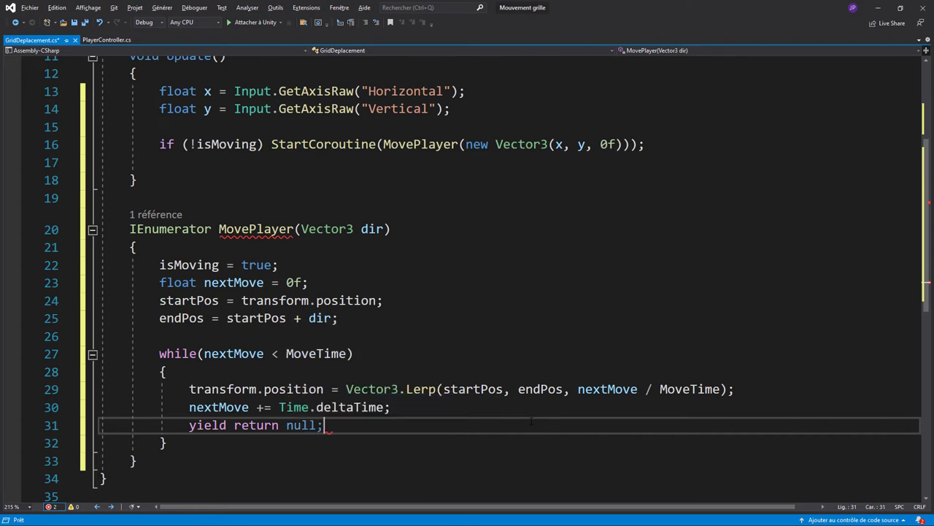
key(Down)
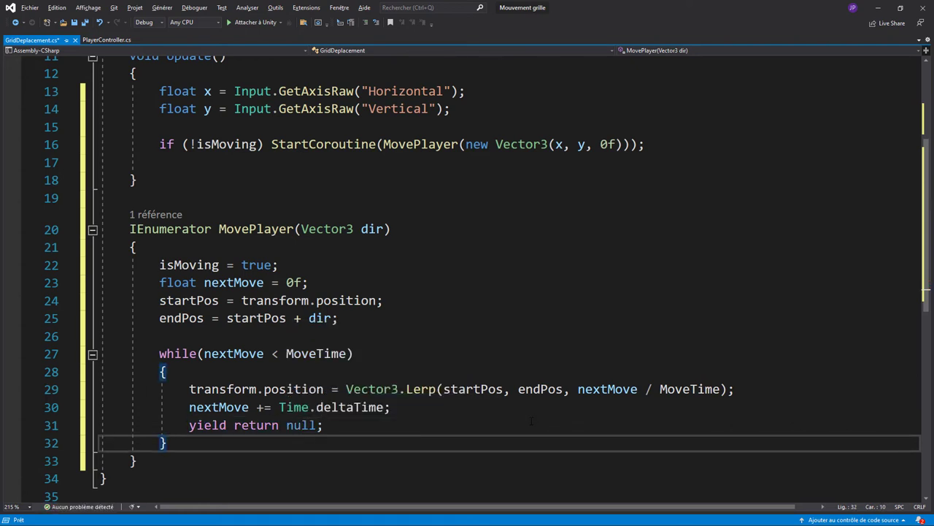
key(Return)
key(Return)
Step: After the while loop, write transform.position = endPos; and isMoving = false;
scroll(454, 364, down, 2)
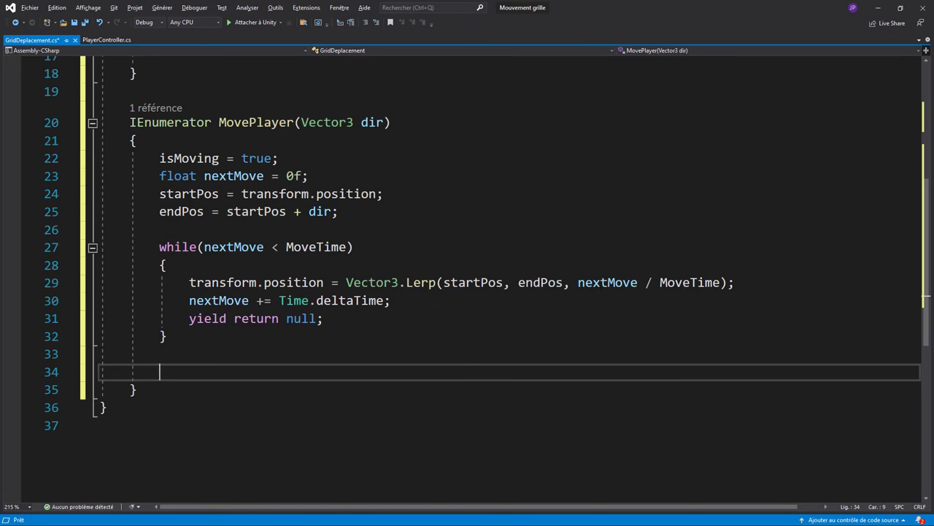
double_click(540, 282)
key(ctrl+minus)
text(transform)
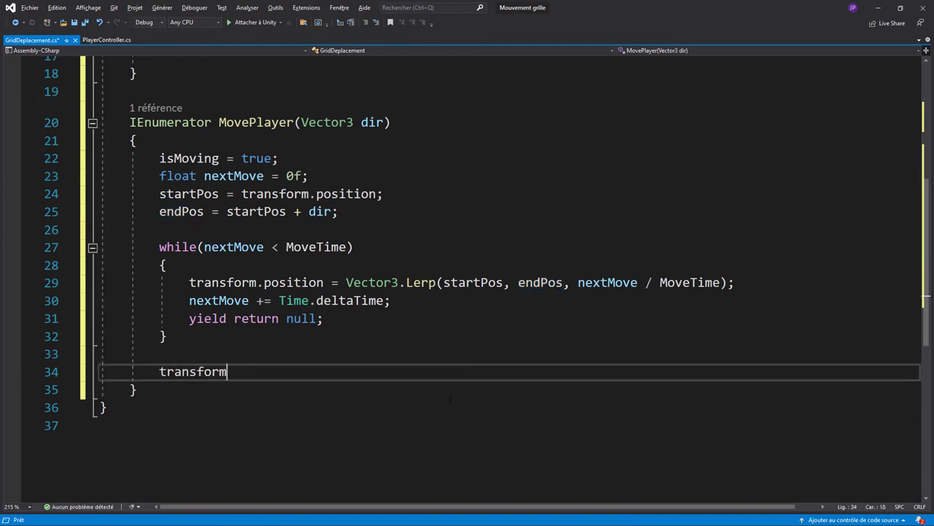
text(.position = )
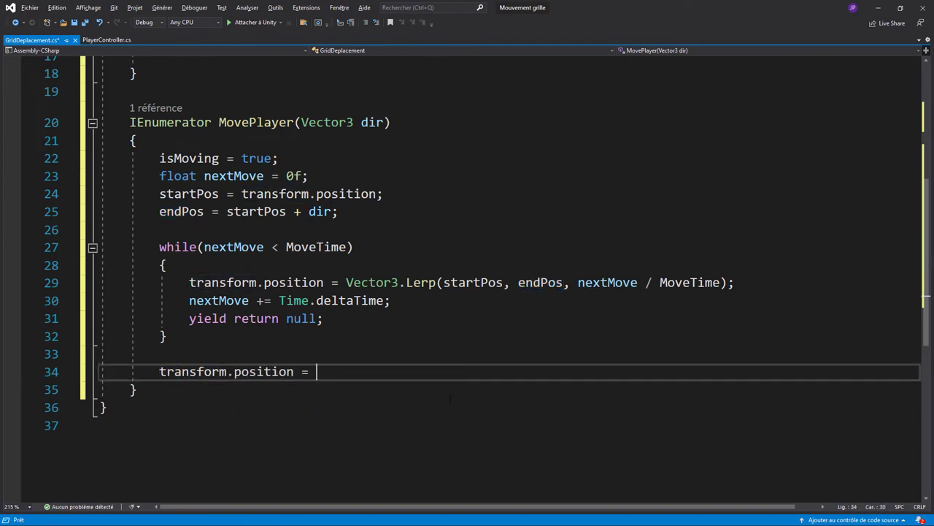
text(end)
key(Tab)
text(;)
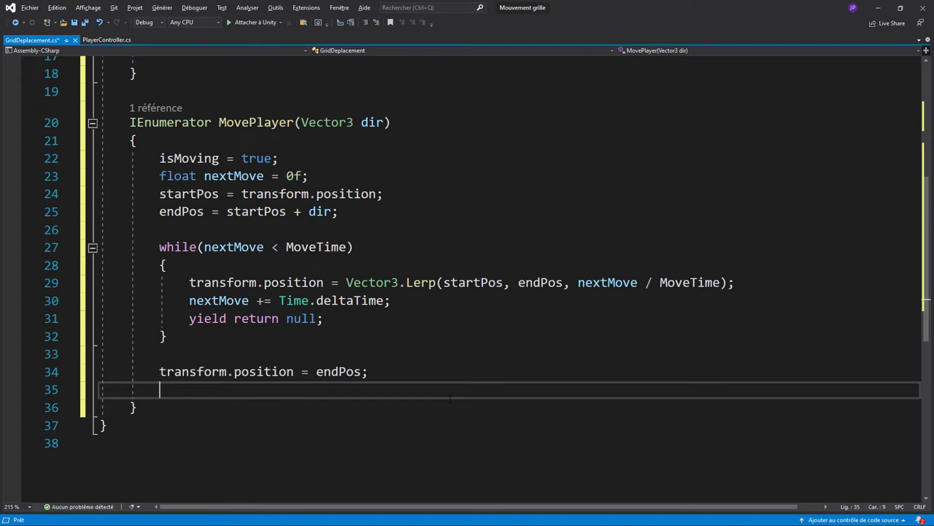
key(Return)
text(isM)
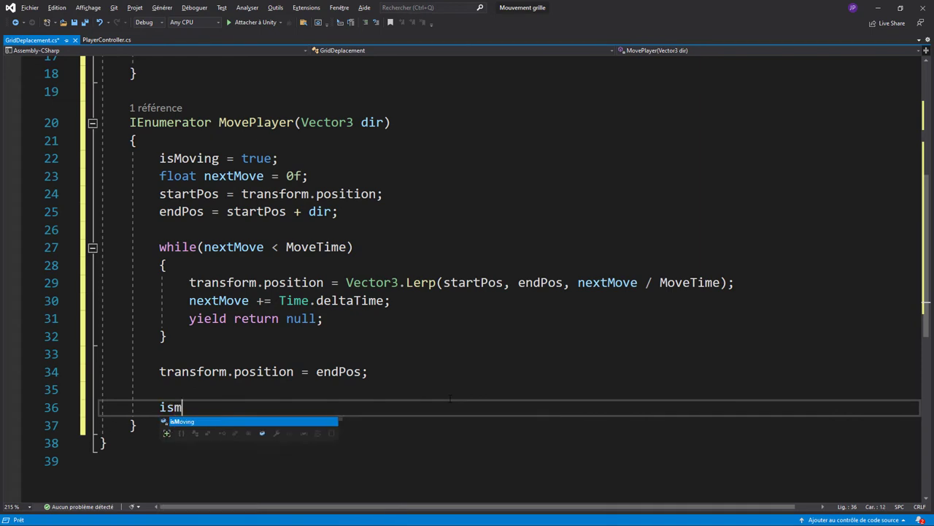
text(oving = )
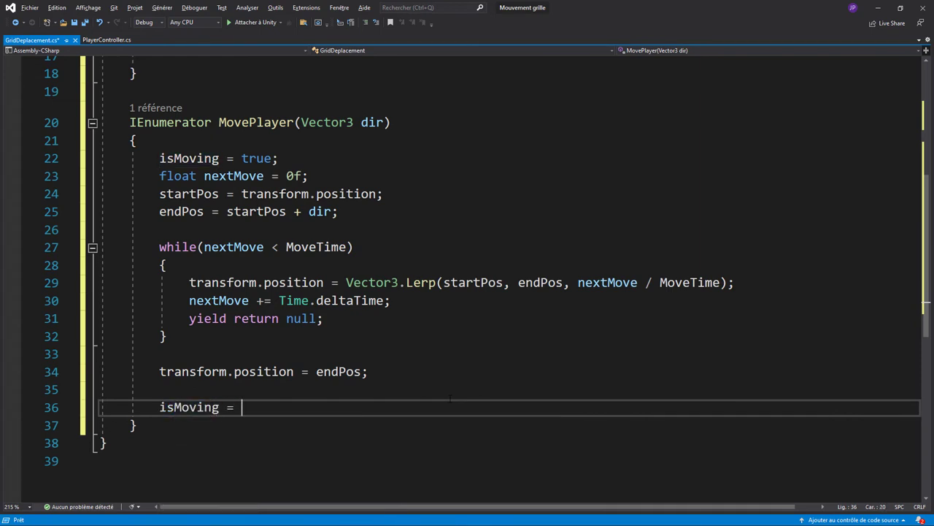
text(false;)
scroll(441, 316, up, 4)
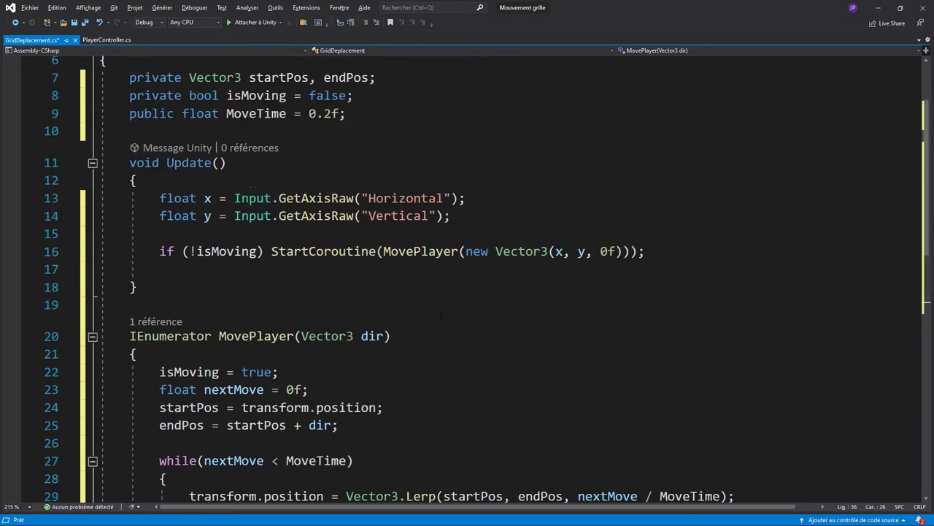
drag(155, 251, 618, 251)
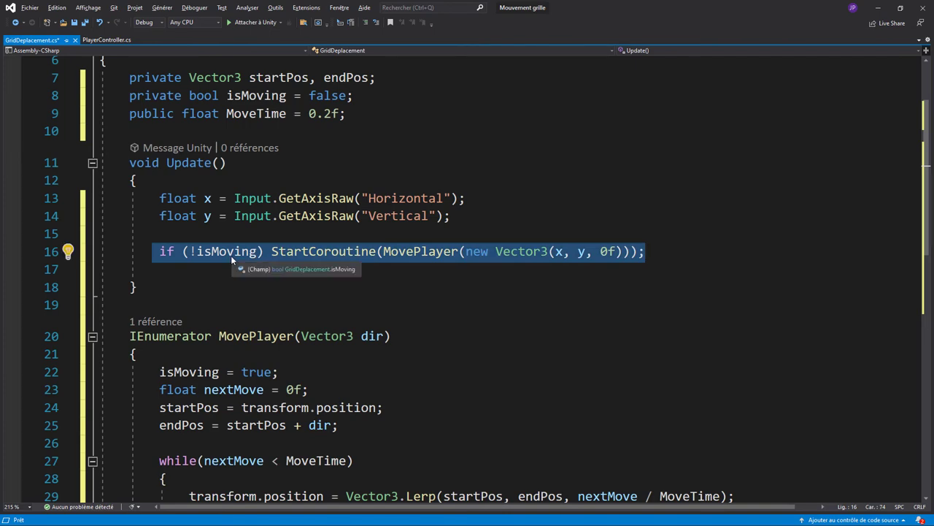
scroll(242, 258, down, 2)
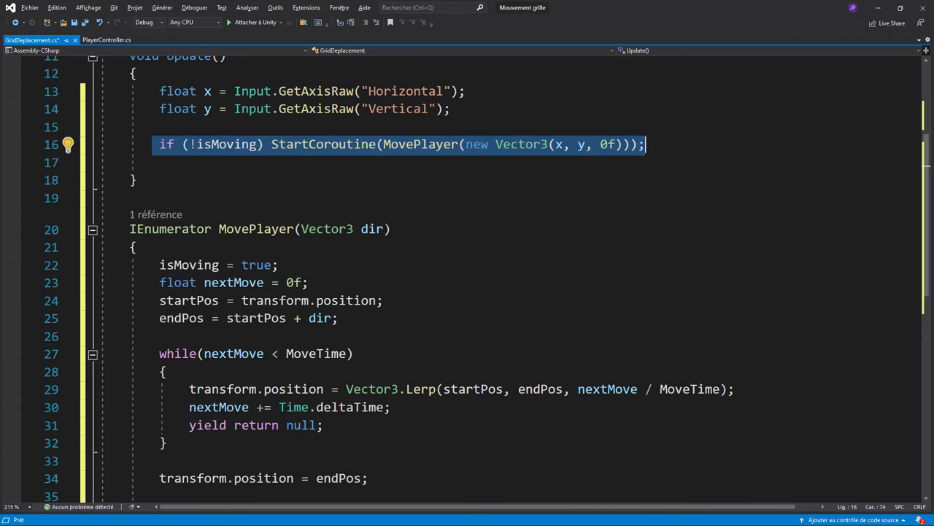
drag(122, 231, 392, 230)
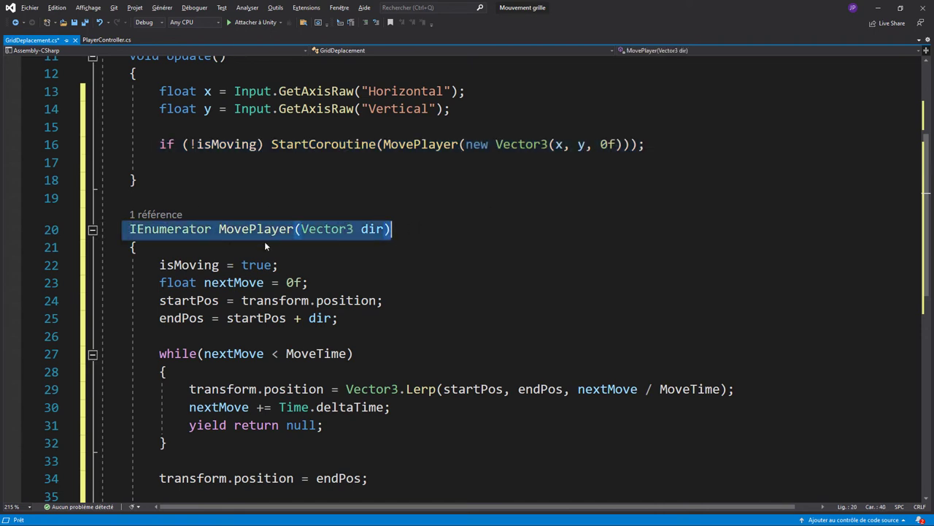
drag(153, 265, 246, 265)
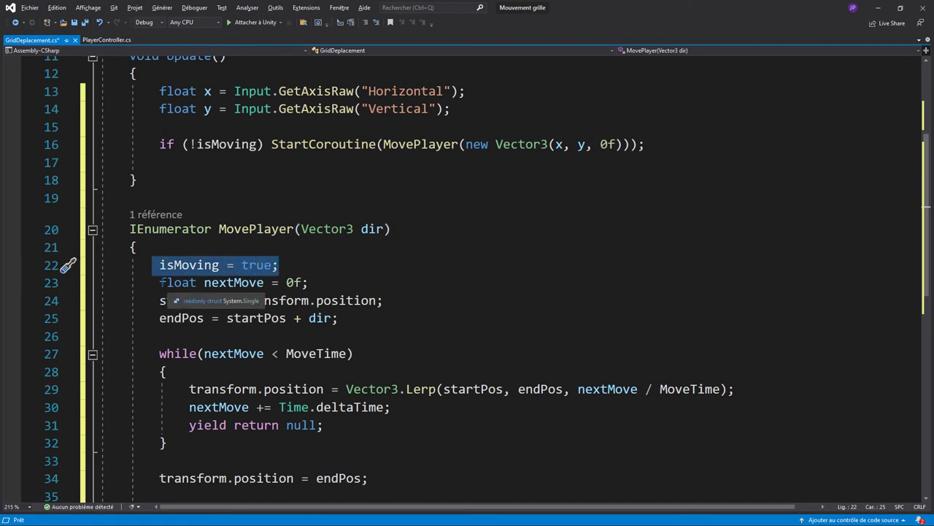
drag(155, 283, 311, 283)
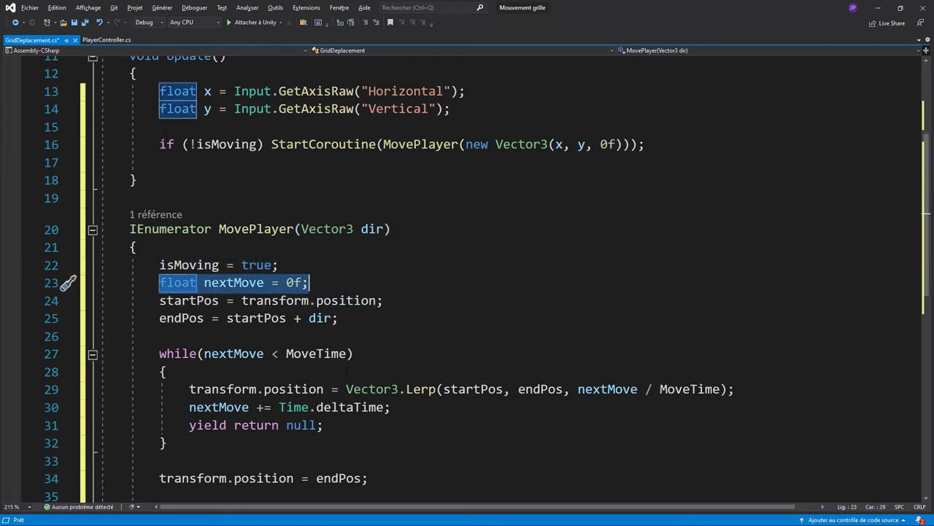
drag(160, 300, 218, 300)
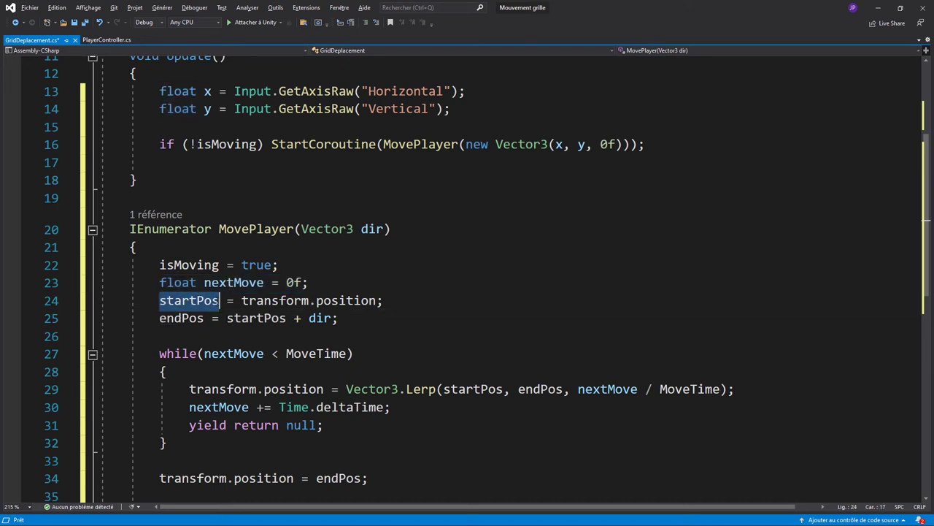
double_click(183, 321)
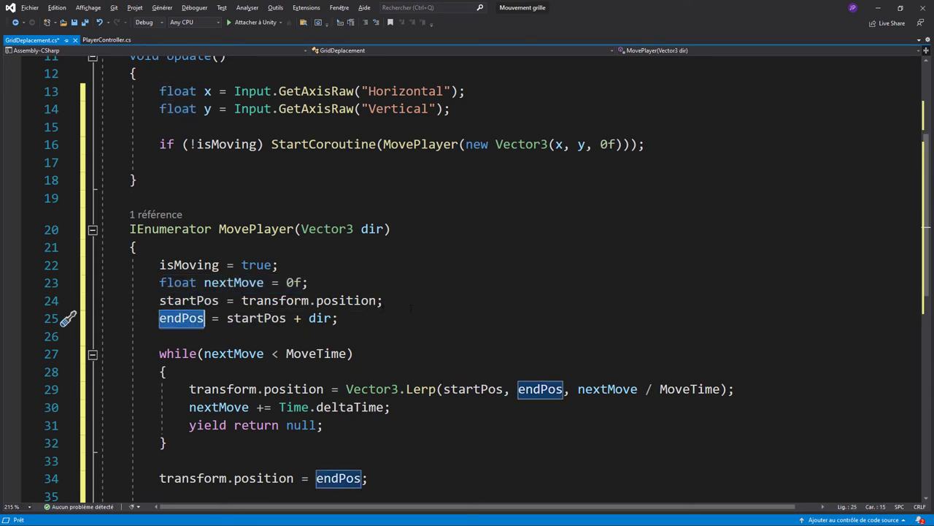
scroll(214, 319, down, 1)
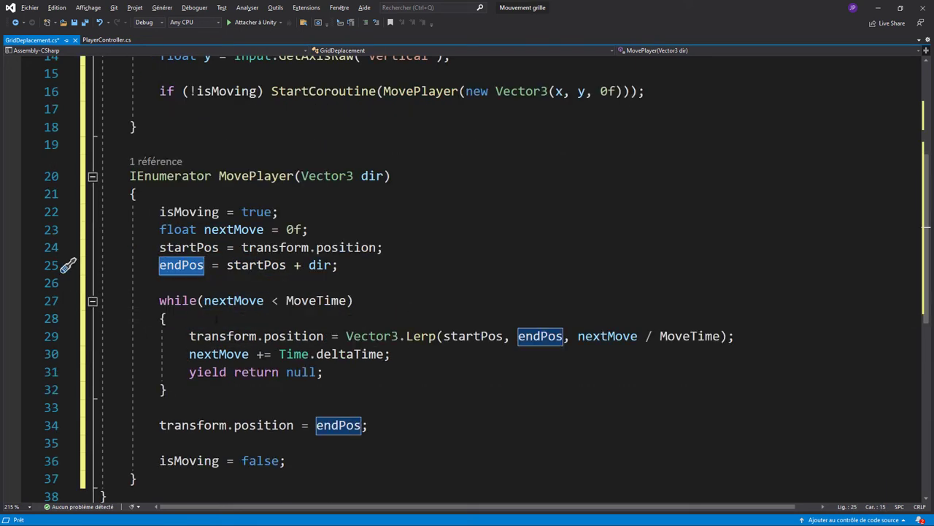
double_click(232, 300)
click(316, 300)
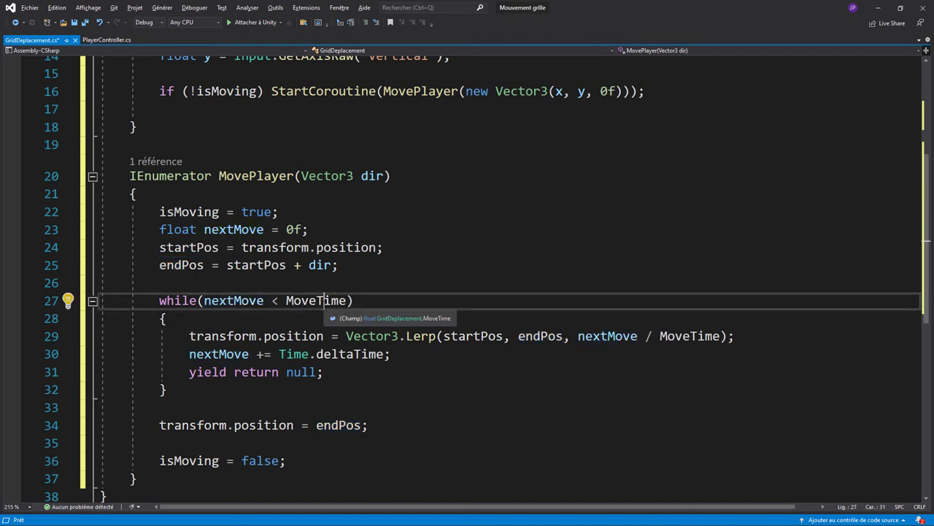
double_click(316, 300)
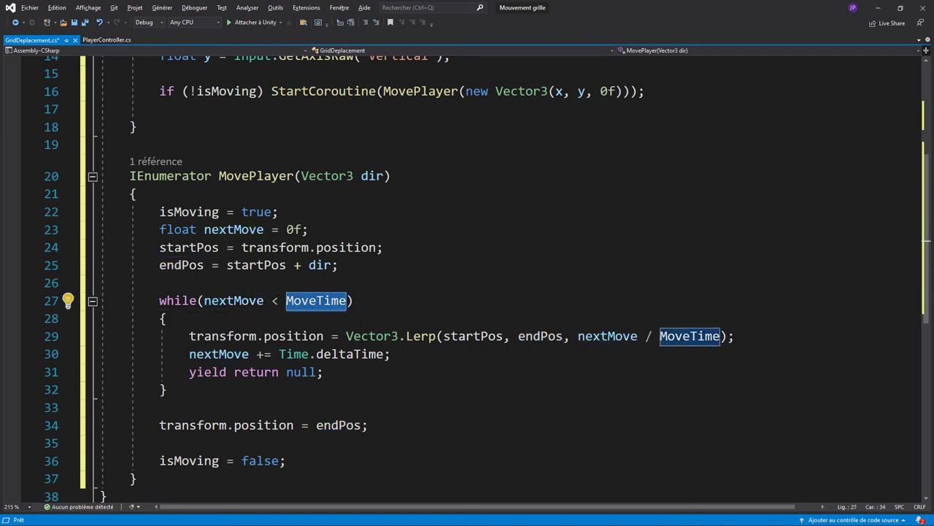
ctrl+click(316, 302)
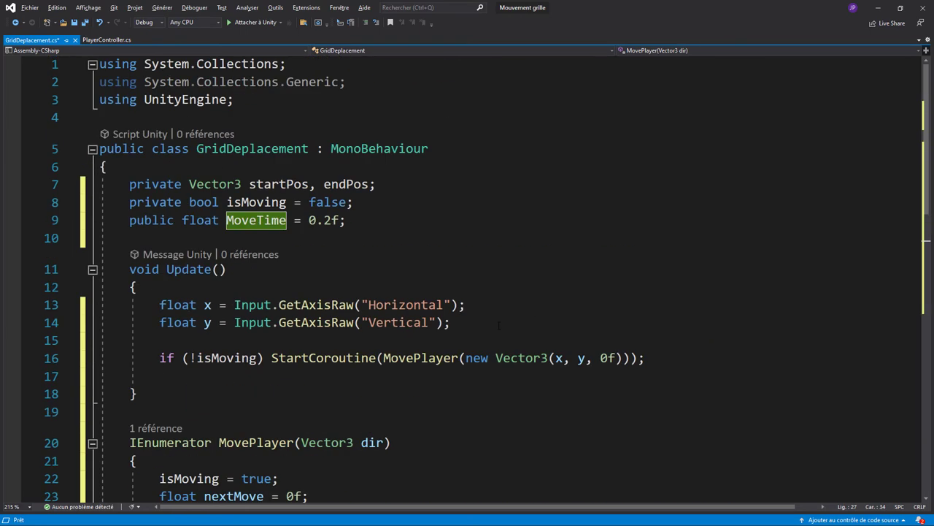
scroll(451, 307, down, 9)
scroll(451, 306, up, 3)
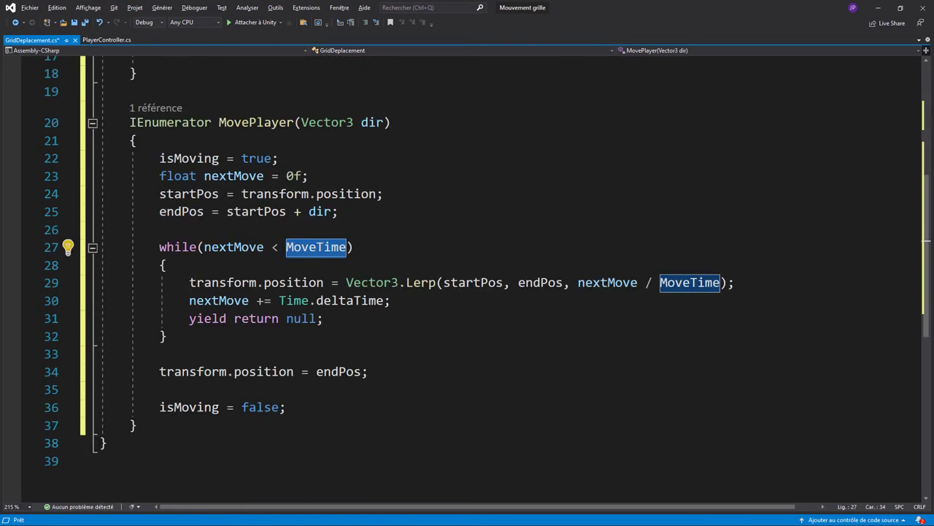
Step: Review MovePlayer's Lerp, nextMove increment, yield return null, endPos snap and isMoving reset lines
drag(189, 283, 322, 283)
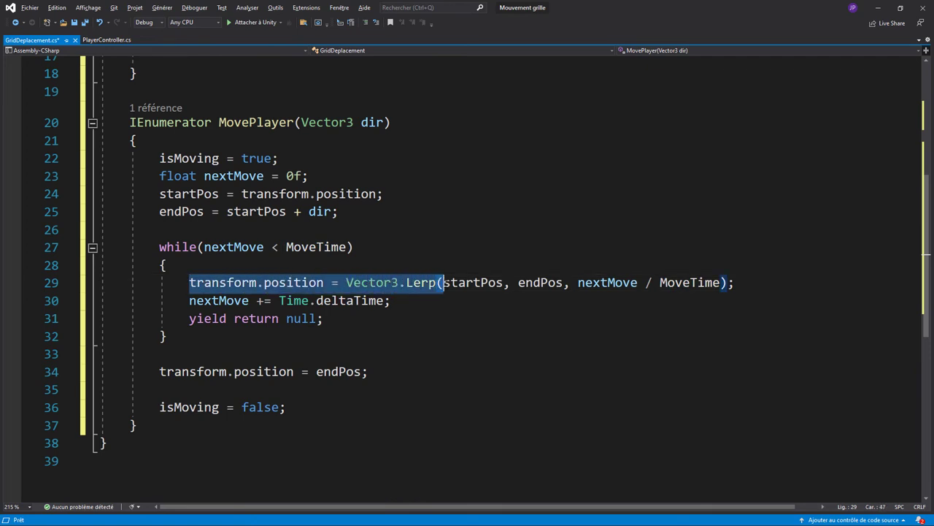
drag(385, 282, 736, 282)
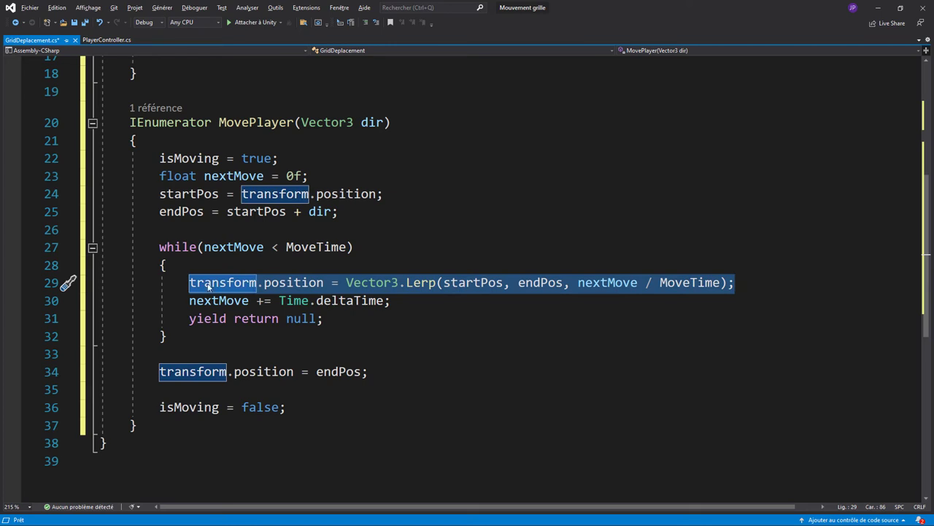
drag(183, 300, 392, 300)
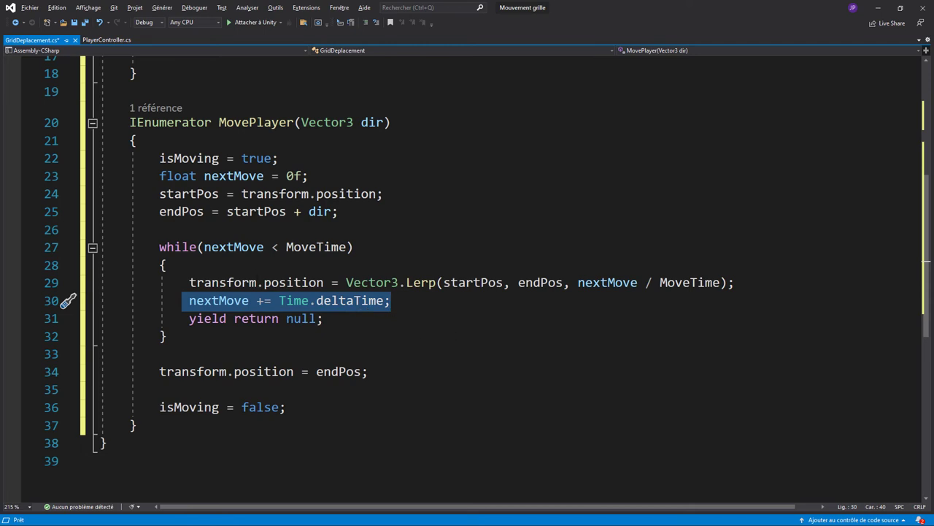
click(241, 247)
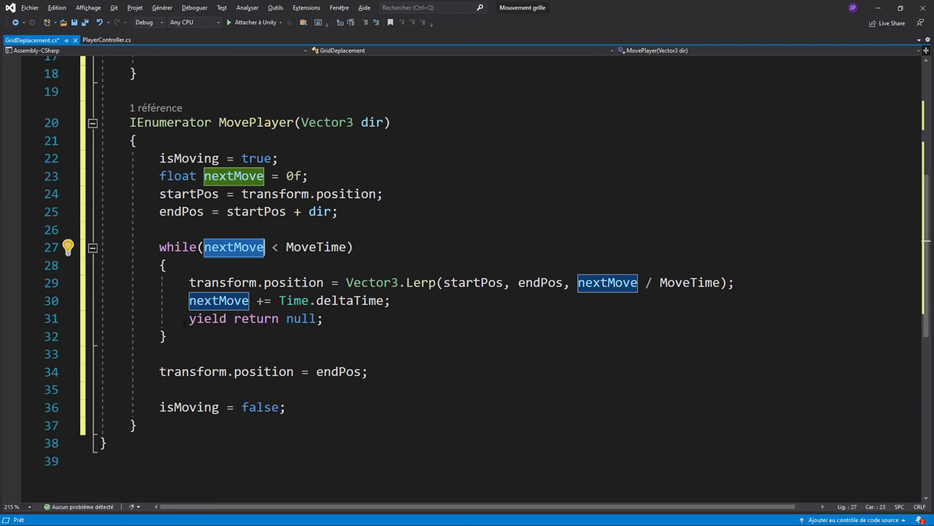
drag(188, 318, 323, 319)
click(301, 321)
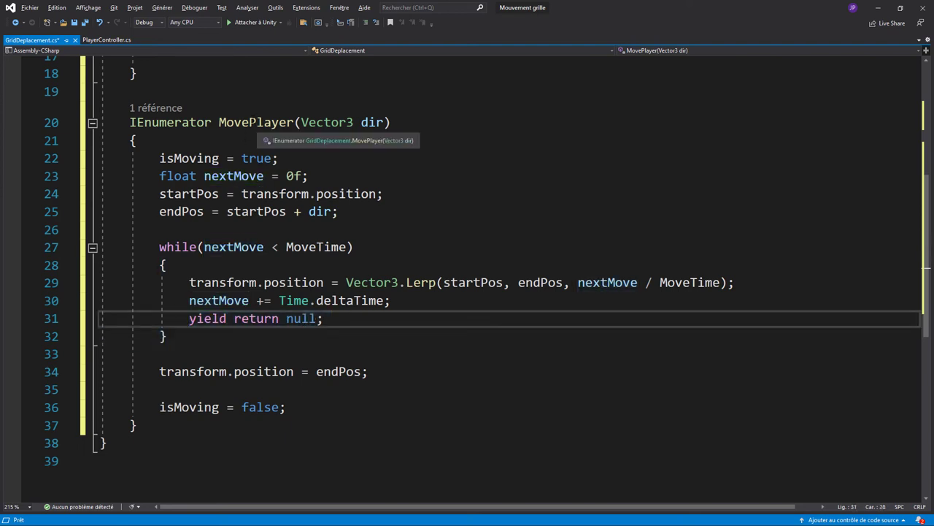
click(294, 122)
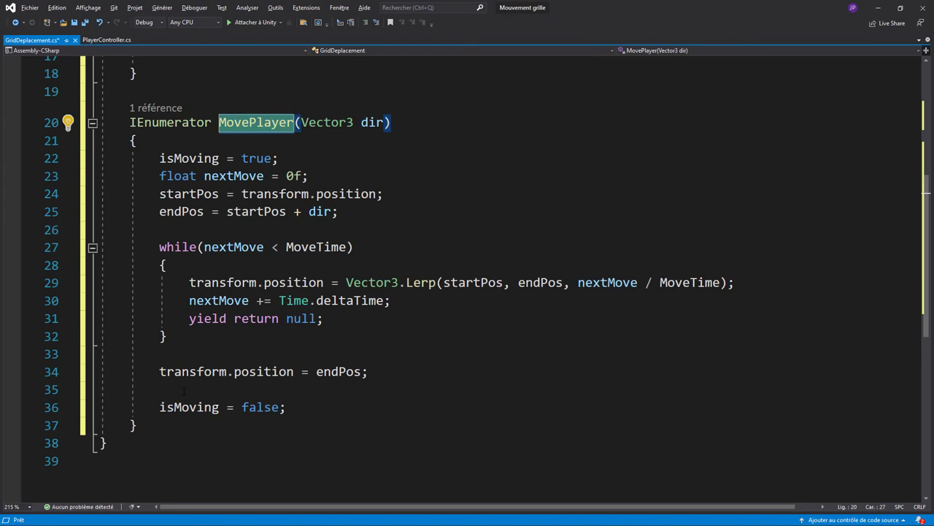
drag(159, 370, 368, 372)
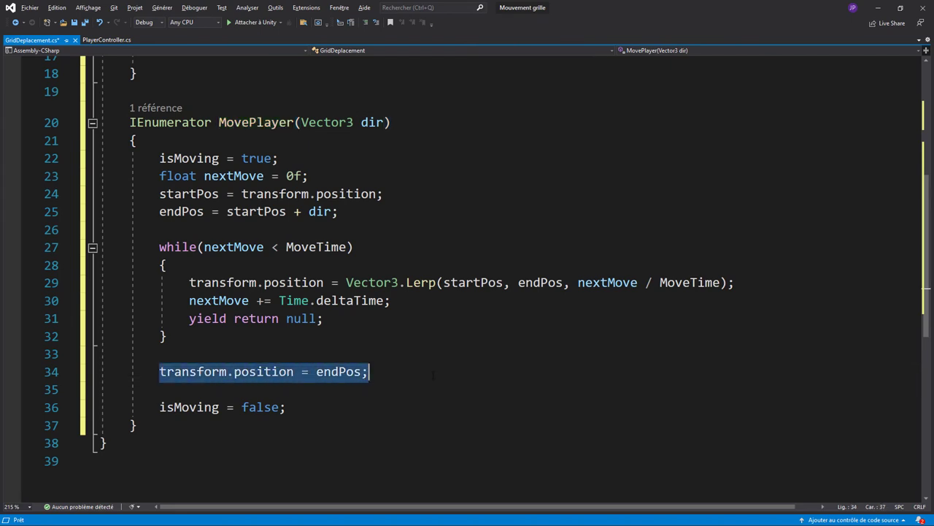
drag(151, 407, 287, 407)
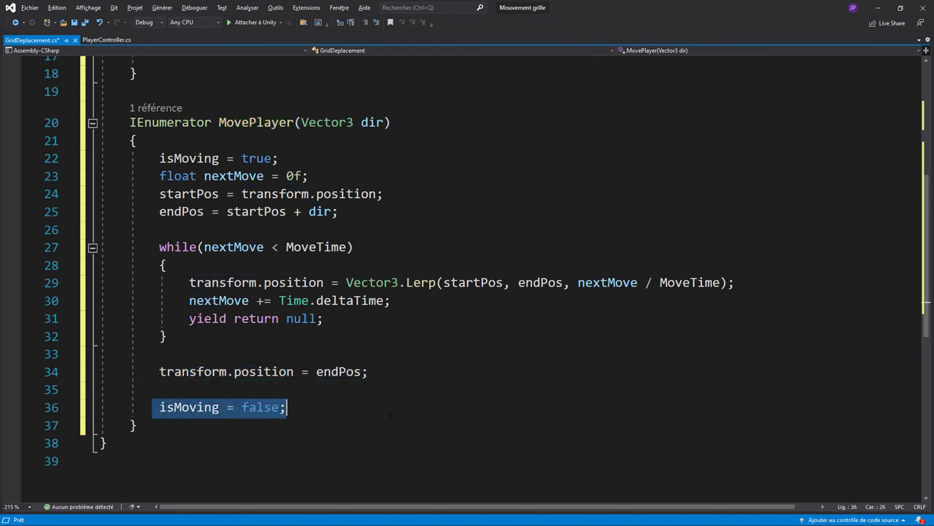
scroll(456, 409, up, 1)
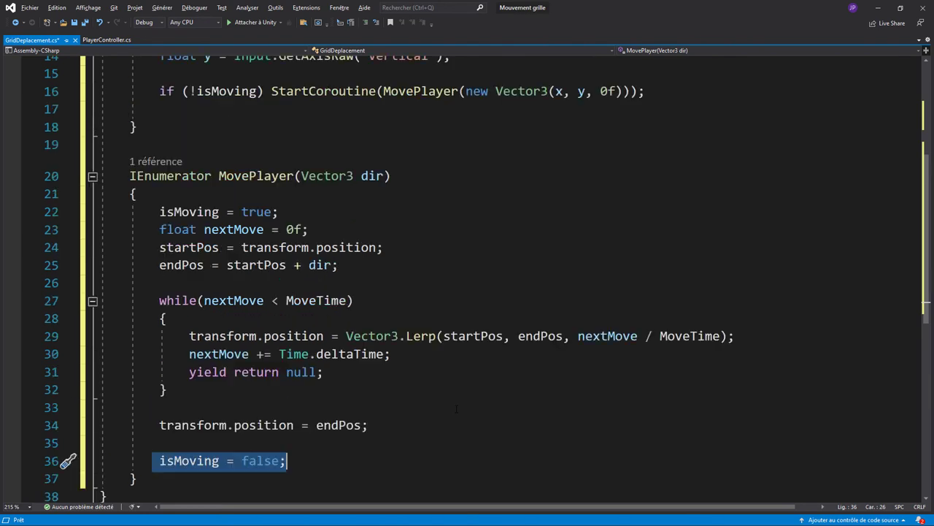
scroll(467, 397, up, 2)
scroll(482, 383, up, 1)
click(491, 377)
Step: Save the GridDeplacement script and step the red circle one cell left, right, up and down
key(ctrl+s)
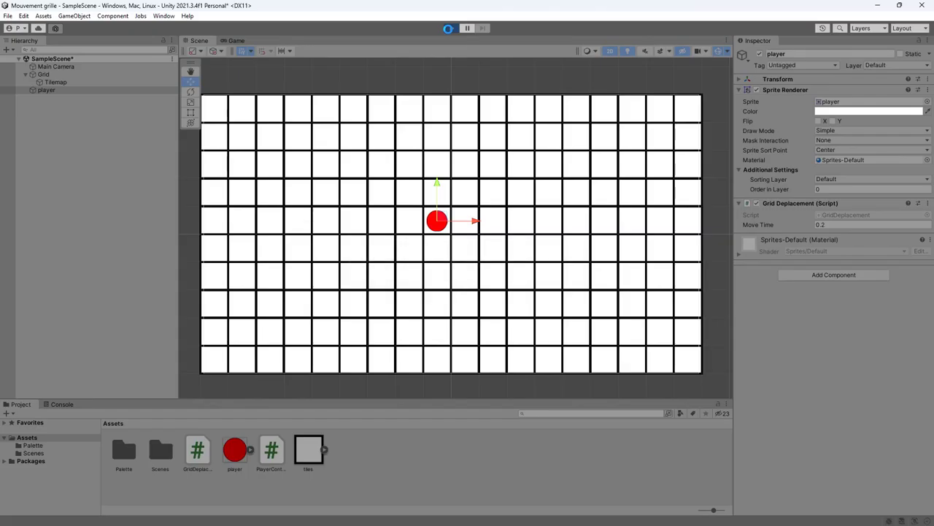
key(Left)
key(Left)
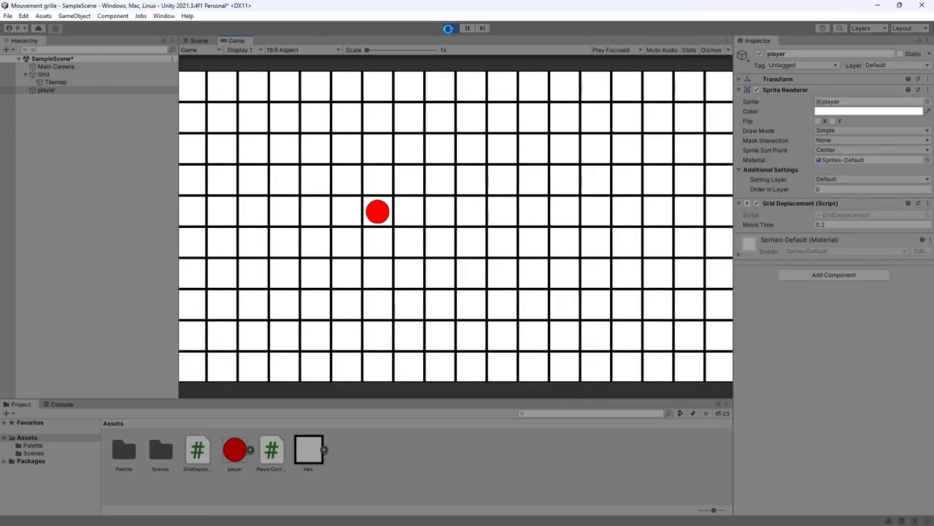
key(Right)
key(Up)
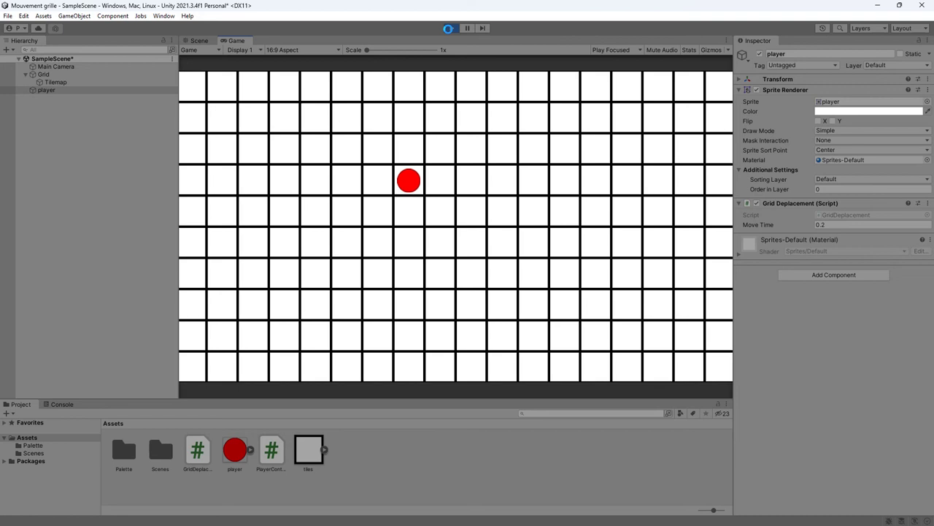
key(Right)
key(Down)
key(Down)
key(Left)
key(Left)
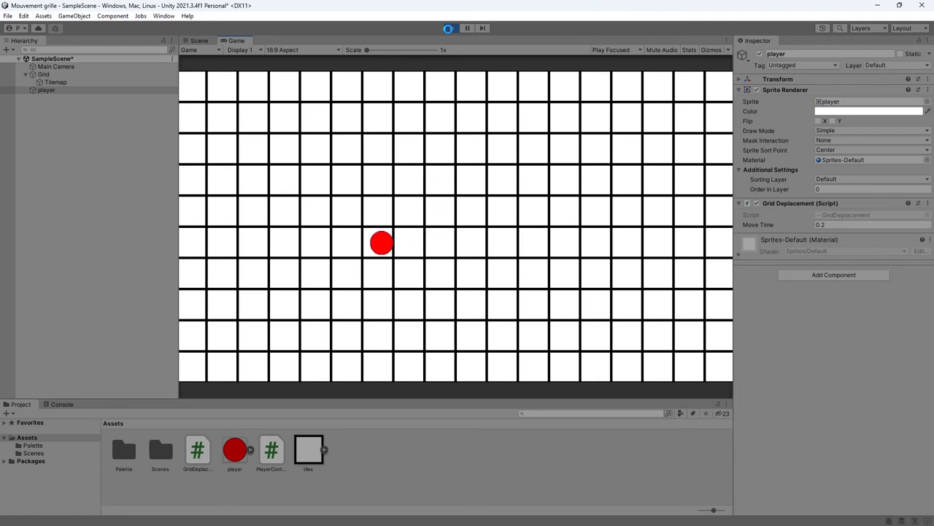
key(Down)
key(Right)
key(Right)
key(Right)
key(Right)
key(Right)
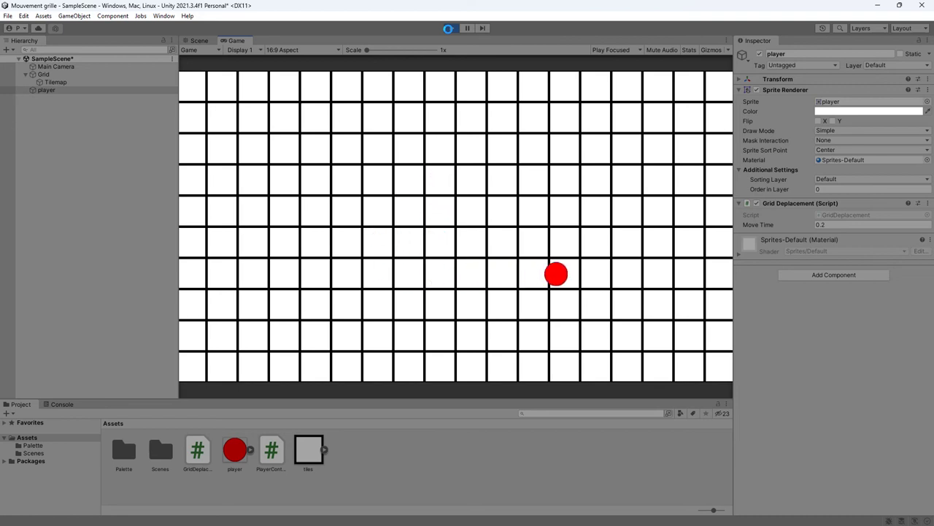
key(Up)
key(Right)
Step: Zigzag the red circle diagonally around the grid, ending left along the bottom rows
key(Up)
key(Right)
key(Up)
key(Left)
key(Up)
key(Left)
key(Down)
key(Left)
key(Down)
key(Left)
key(Down)
key(Left)
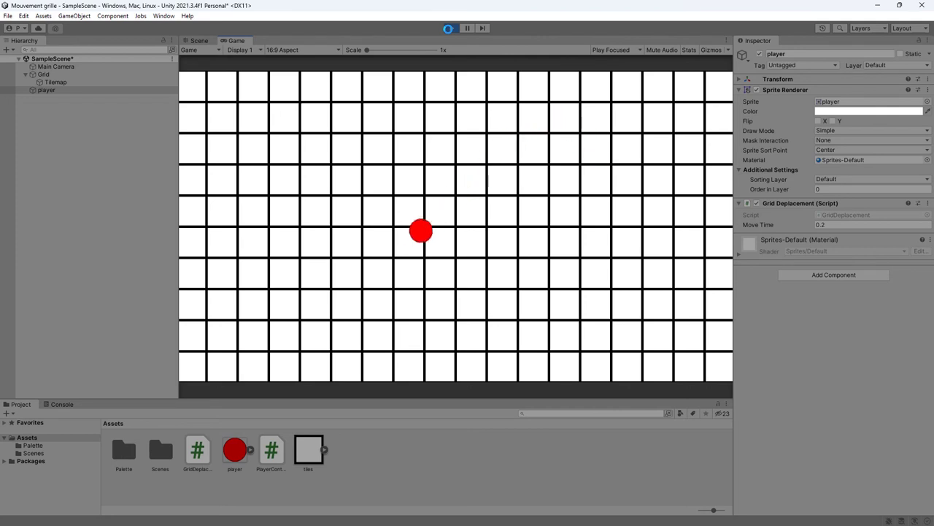
key(Up)
key(Right)
key(Up)
key(Right)
key(Left)
key(Left)
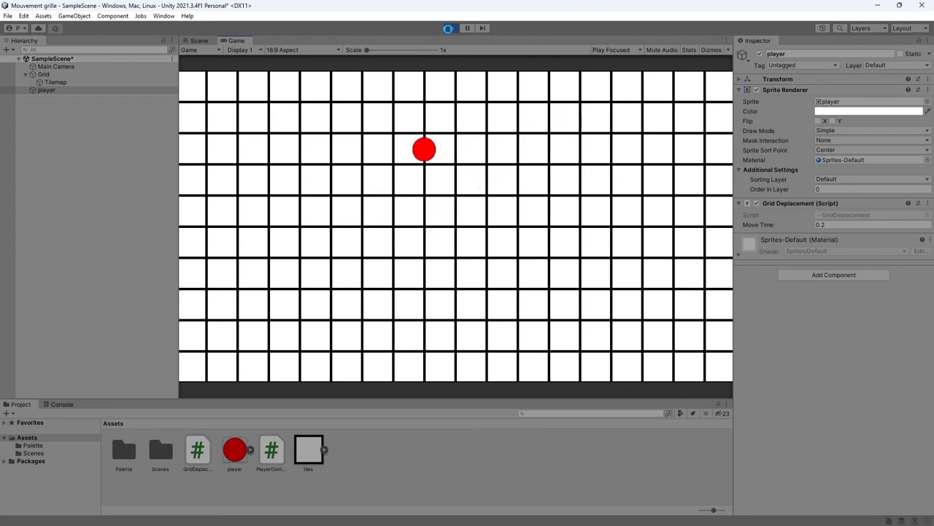
key(Left)
key(Down)
key(Left)
key(Down)
key(Left)
key(Down)
key(Left)
key(Down)
key(Left)
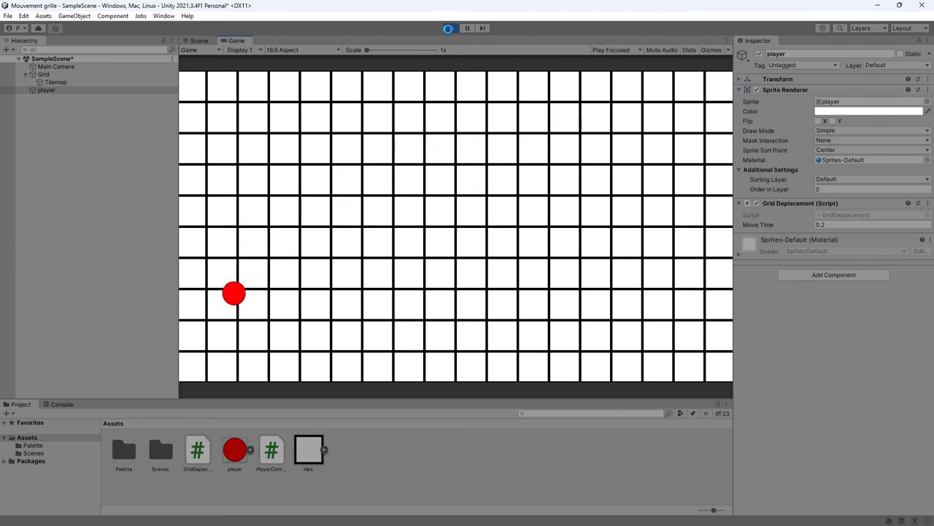
key(Up)
key(Right)
key(Up)
key(Right)
key(Up)
key(Right)
key(Right)
key(Right)
key(Right)
key(Right)
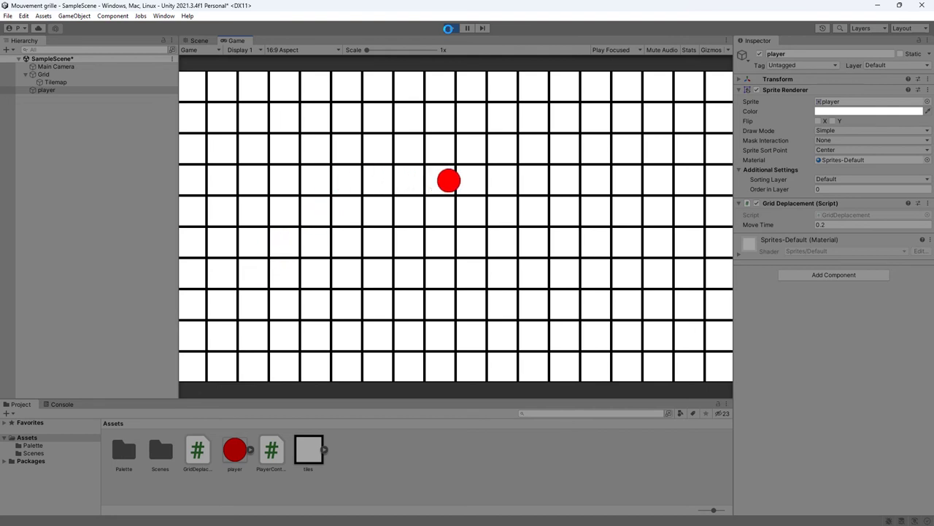
key(Down)
key(Right)
key(Down)
key(Right)
key(Down)
key(Right)
key(Down)
key(Right)
key(Left)
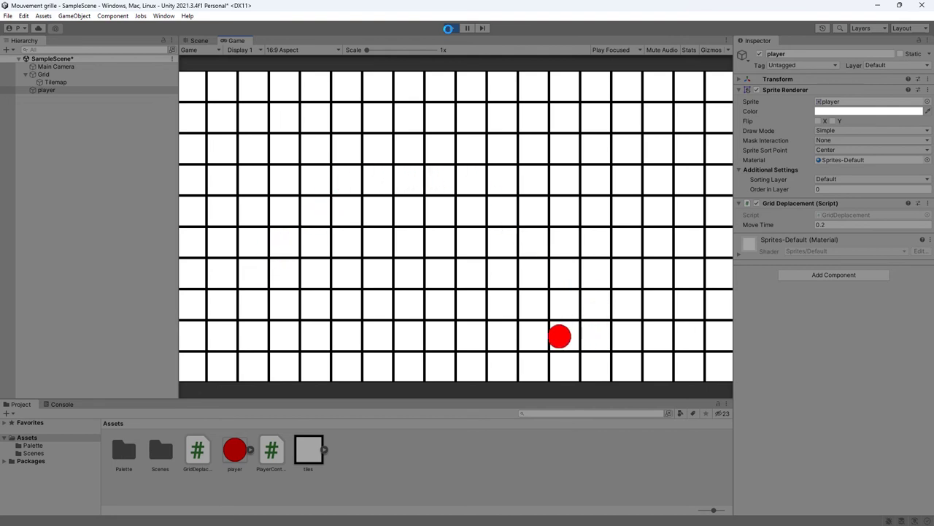
key(Left)
key(Left)
key(Left)
key(Left)
key(Left)
key(Left)
key(Left)
key(Left)
key(Left)
key(Left)
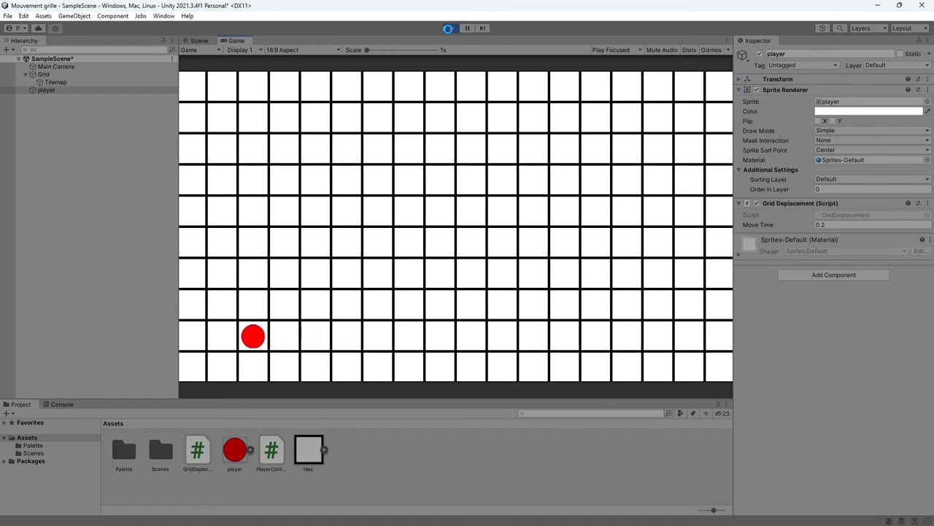
Step: Move the red circle right, up, then back down and left, and right again along its row
key(Right)
key(Right)
key(Right)
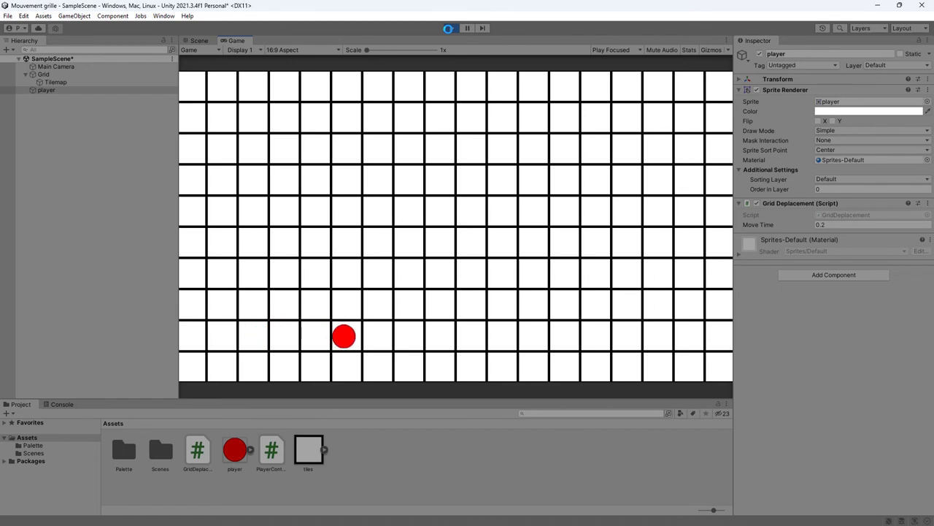
key(Right)
key(Right)
key(Right)
key(Right)
key(Right)
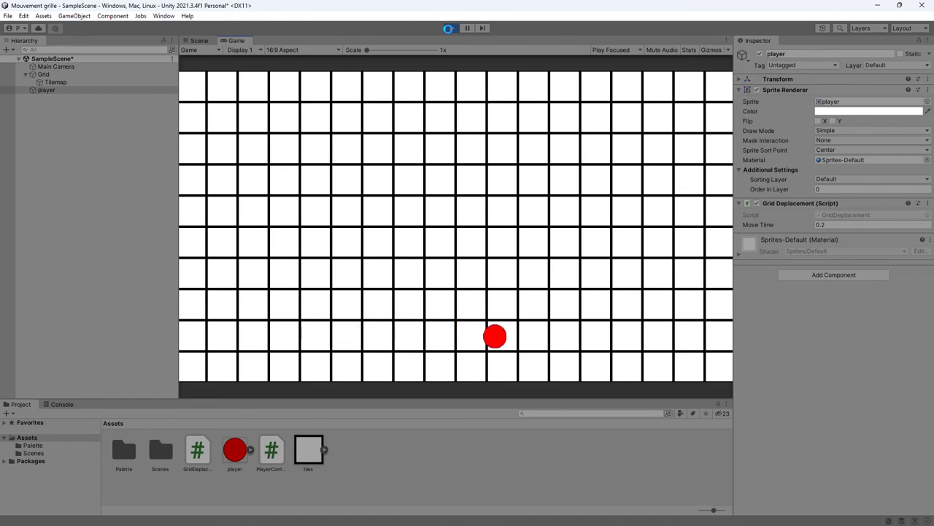
key(Right)
key(Right)
key(Right)
key(Up)
key(Up)
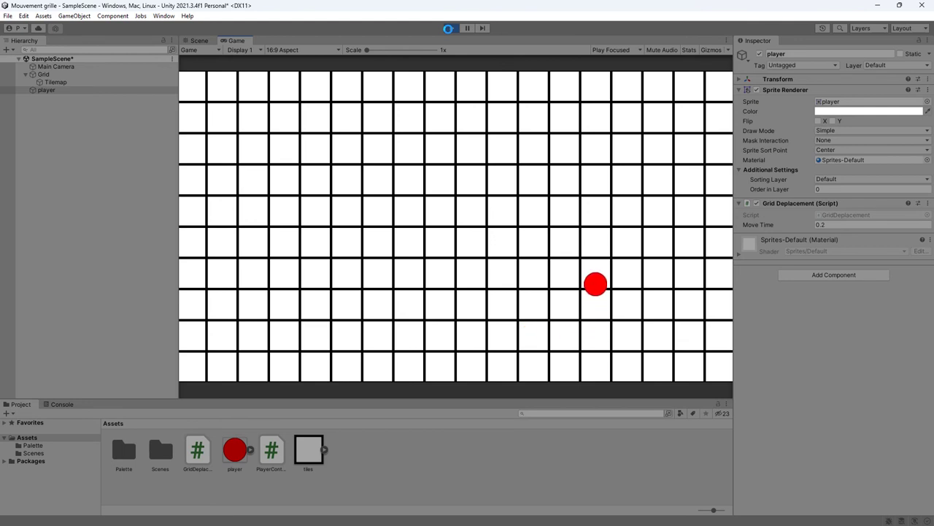
key(Up)
key(Up)
key(Up)
key(Left)
key(Left)
key(Left)
key(Down)
key(Down)
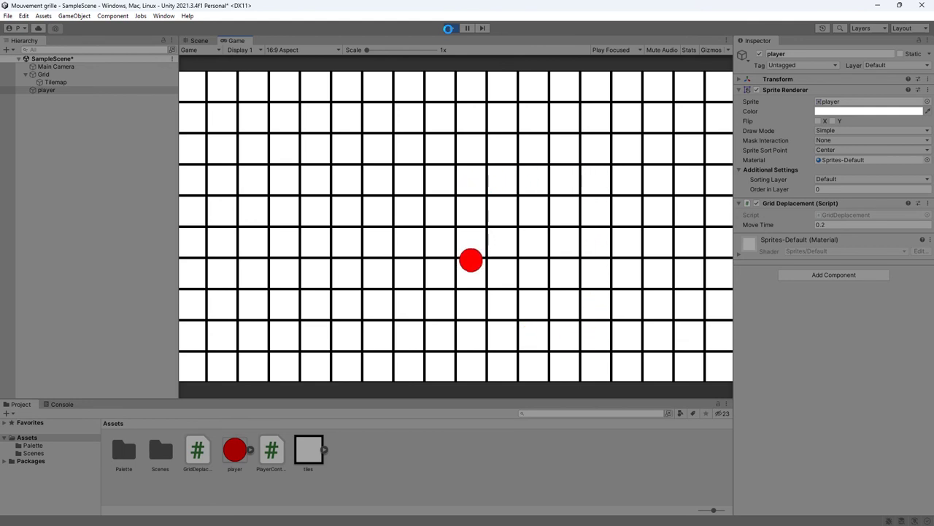
key(Down)
key(Left)
key(Left)
key(Left)
key(Down)
key(Down)
key(Left)
key(Up)
key(Left)
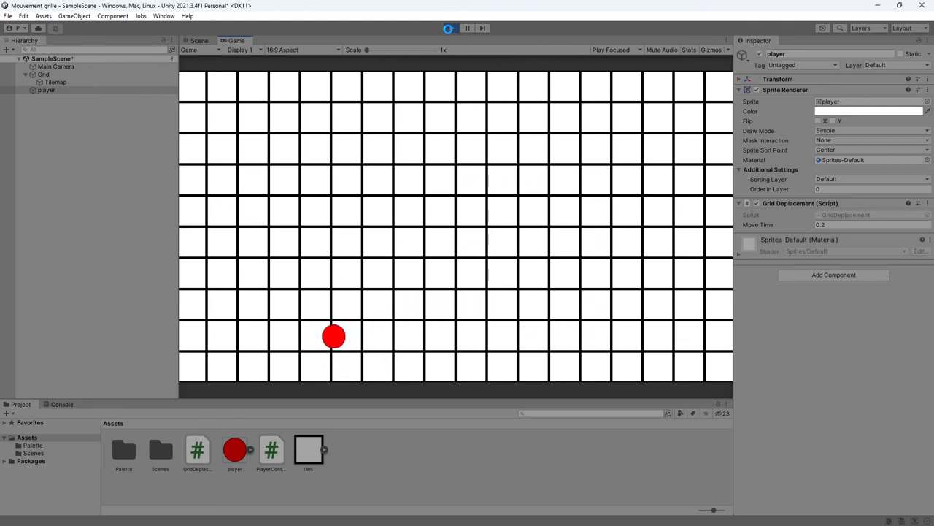
key(Left)
key(Right)
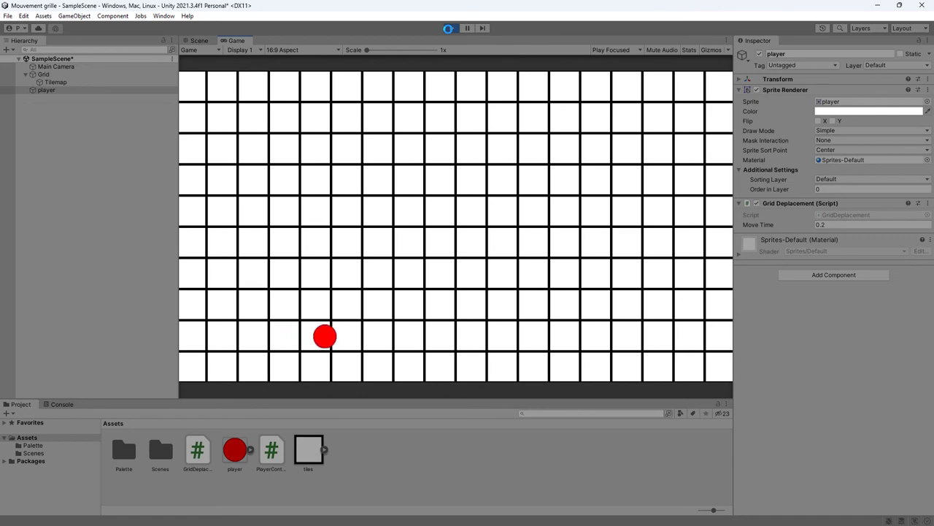
key(Right)
key(Right)
key(Right)
key(Right)
key(Right)
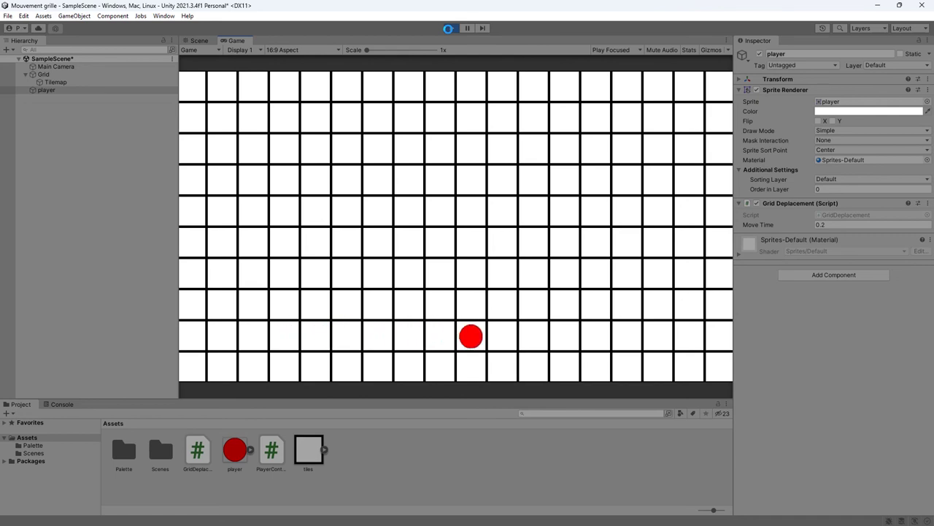
key(Right)
key(Right)
key(Right)
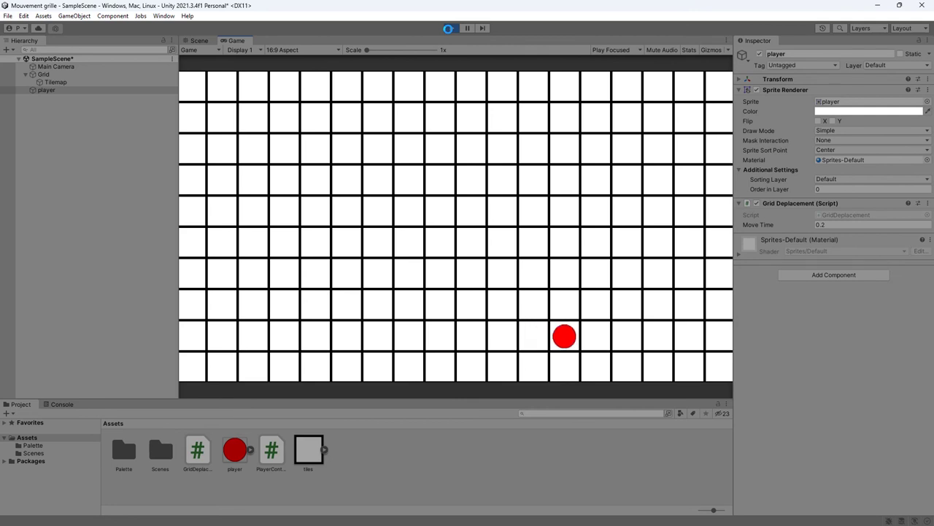
Step: Finish by moving the red circle up, two cells left, and back down
key(Up)
key(Up)
key(Up)
key(Up)
key(Up)
key(Up)
key(Left)
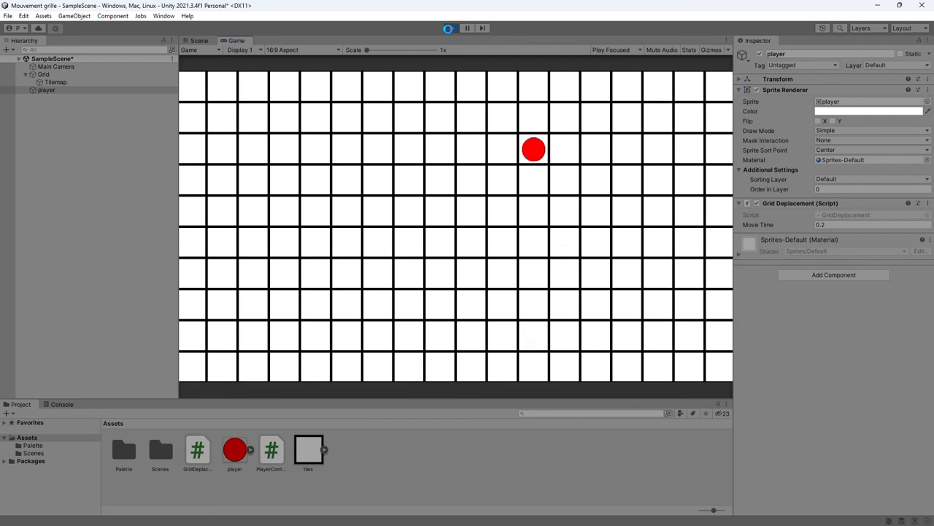
key(Left)
key(Left)
key(Left)
key(Down)
key(Down)
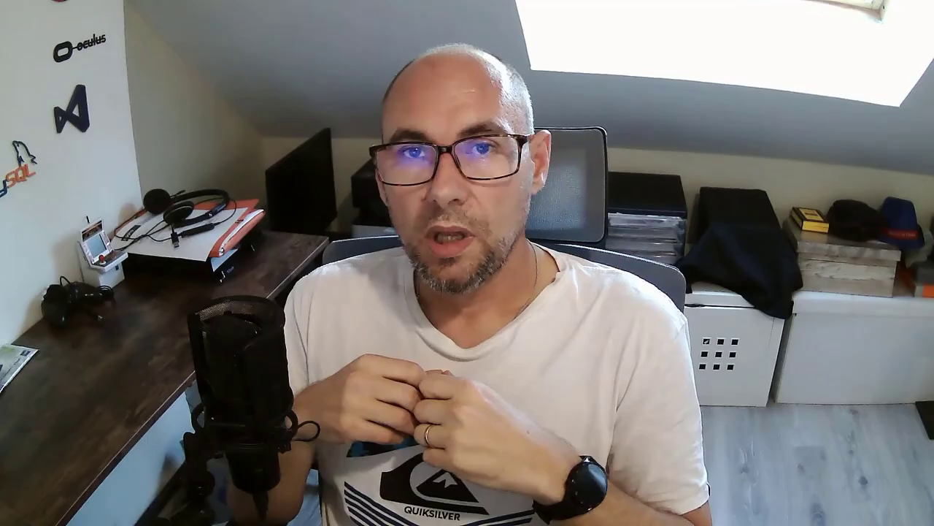